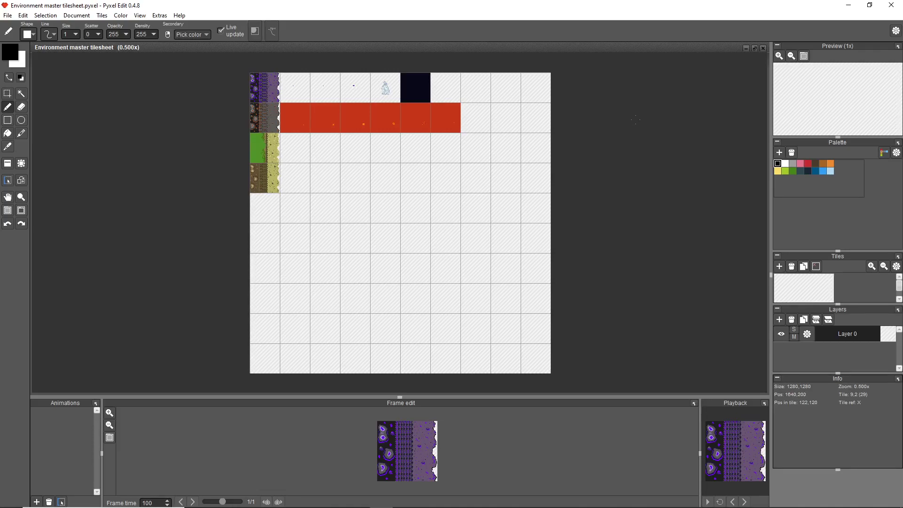
Examine the purple, lava, grass and rocky shore tiles and the small splash and ghost sprites on the environment tilesheet.
drag(299, 160, 300, 155)
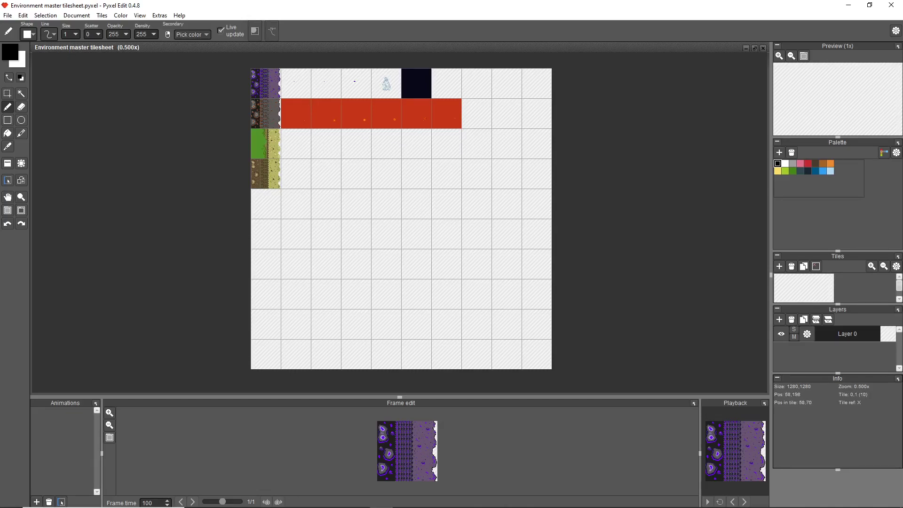
scroll(263, 107, up, 2)
key(space)
drag(524, 135, 492, 177)
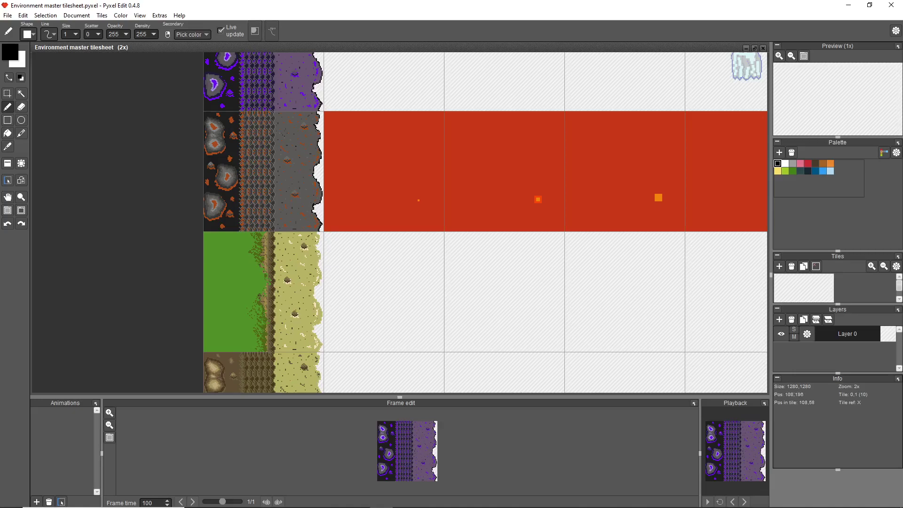
key(space)
drag(383, 129, 419, 262)
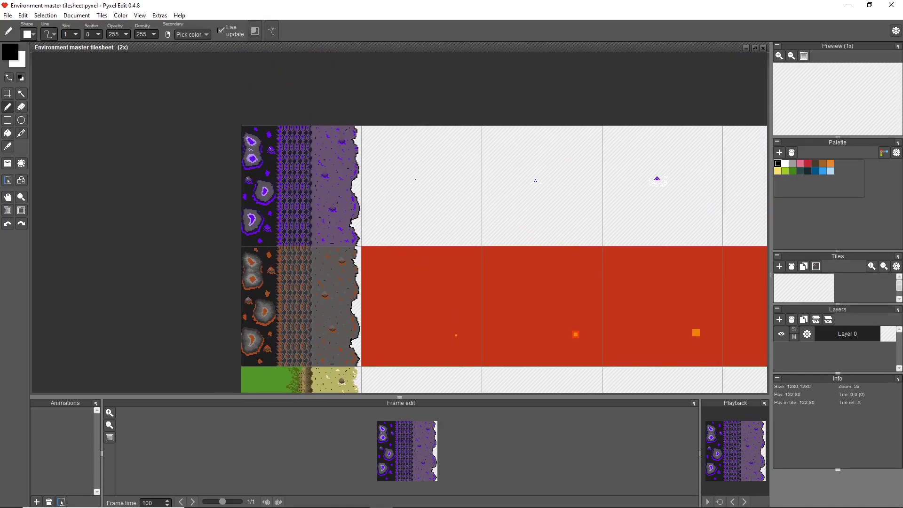
key(space)
mouse_move(627, 206)
mouse_down()
mouse_move(464, 196)
mouse_move(504, 189)
mouse_up()
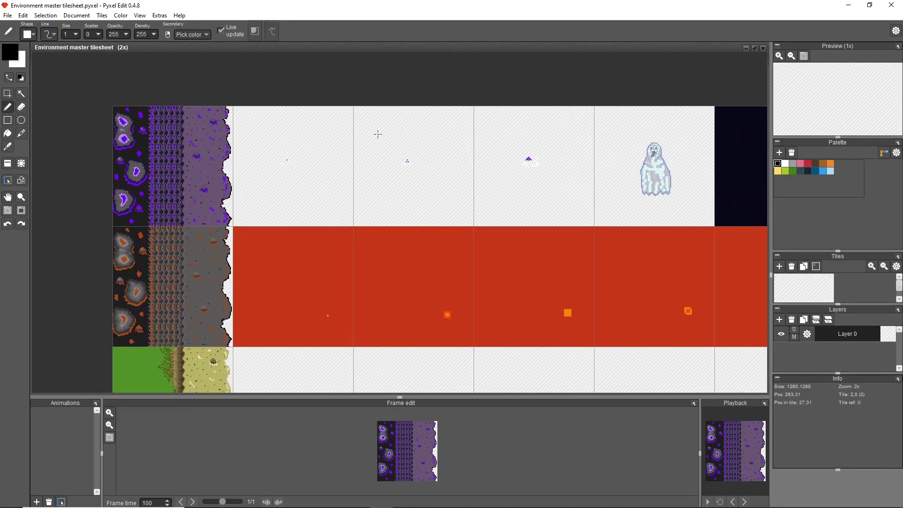
scroll(377, 134, up, 2)
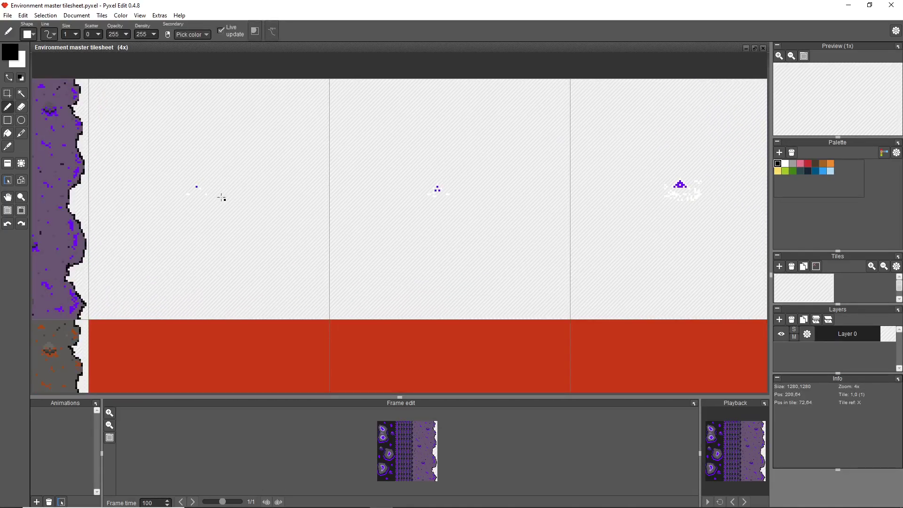
scroll(516, 318, down, 2)
drag(516, 319, 496, 228)
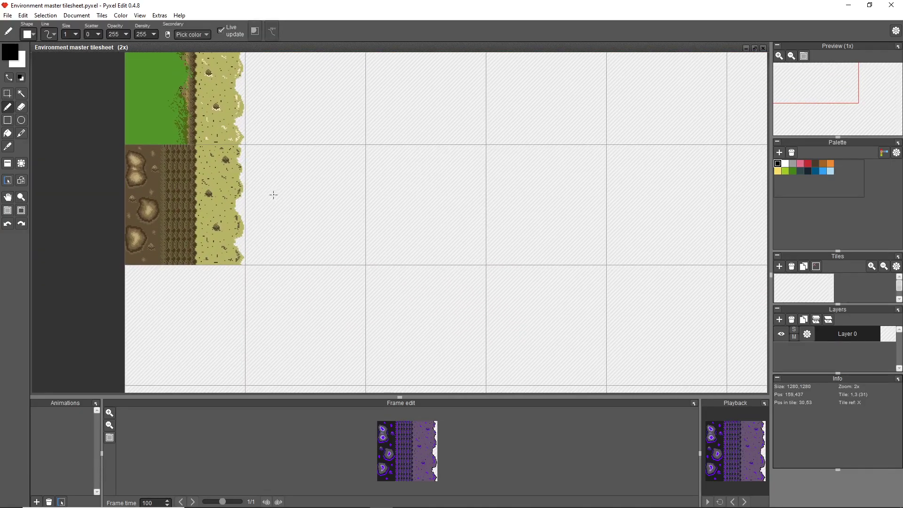
drag(668, 202, 615, 297)
key(b)
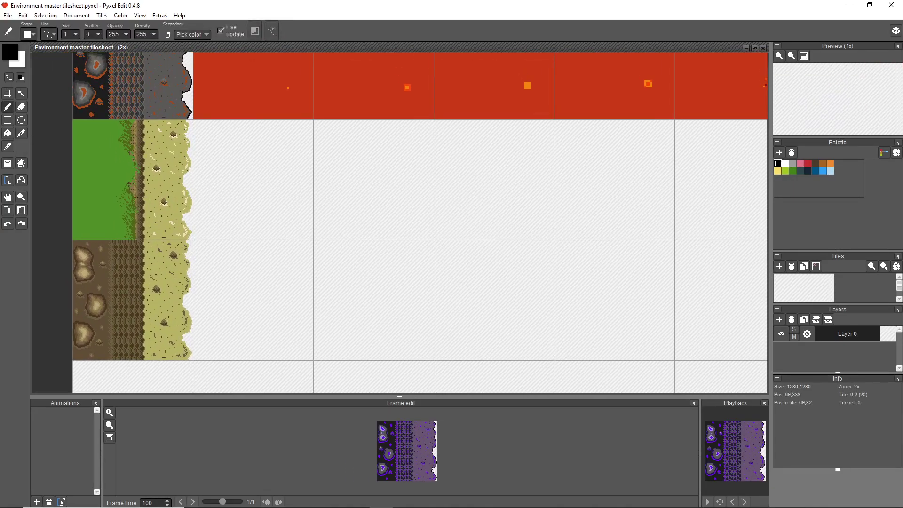
drag(518, 164, 506, 315)
scroll(475, 134, up, 2)
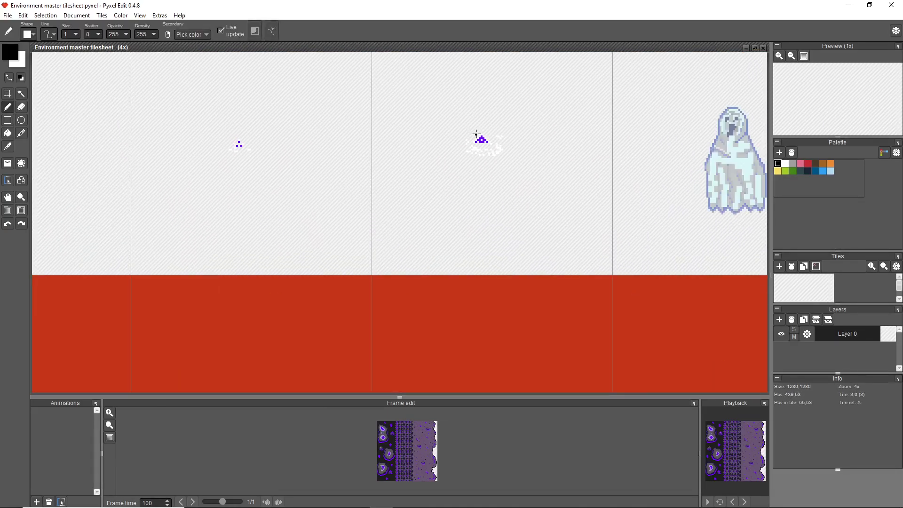
scroll(477, 134, up, 3)
scroll(586, 226, down, 3)
drag(587, 226, 565, 235)
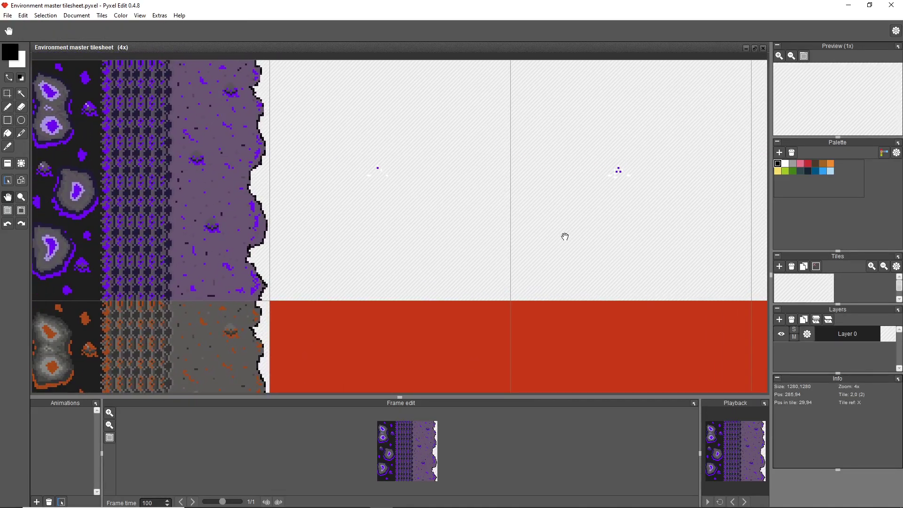
Pick the purple of the spark pixel in the first splash tile as the drawing colour.
key(b)
scroll(381, 161, up, 5)
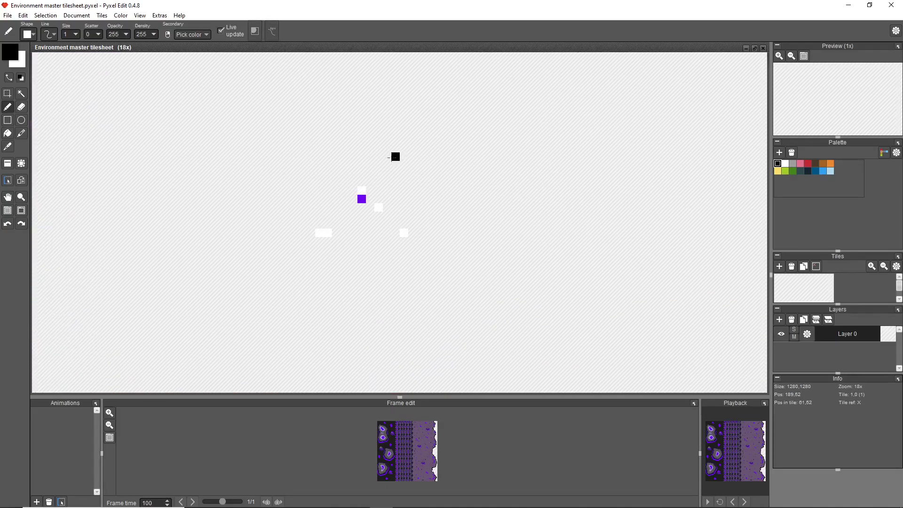
right_click(362, 199)
scroll(437, 224, down, 7)
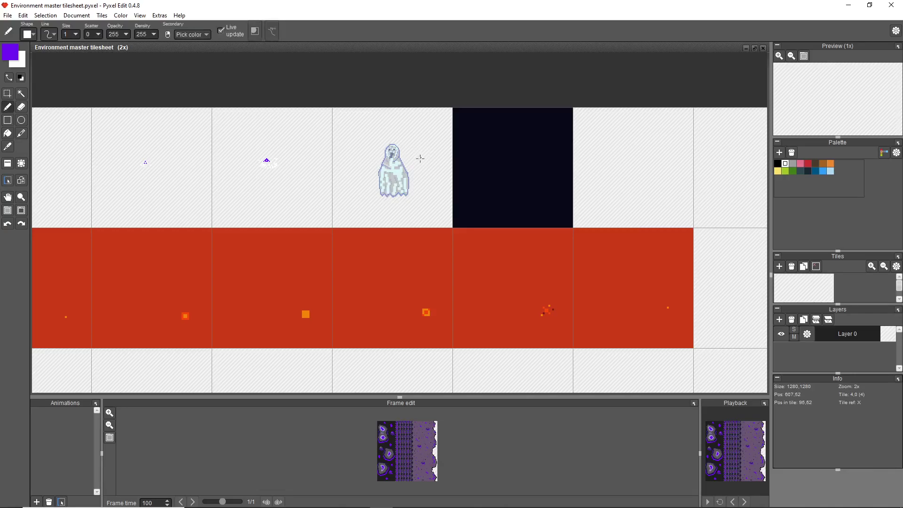
scroll(419, 159, up, 3)
scroll(420, 158, down, 3)
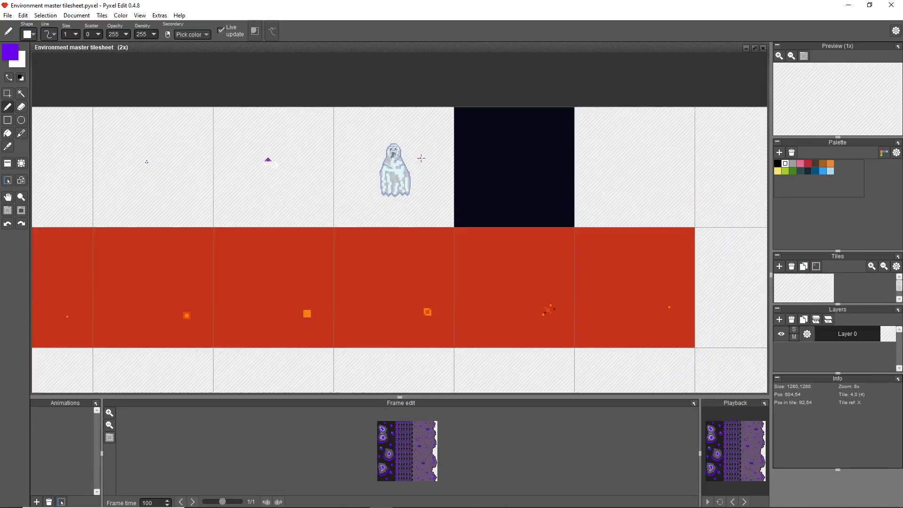
scroll(428, 152, up, 4)
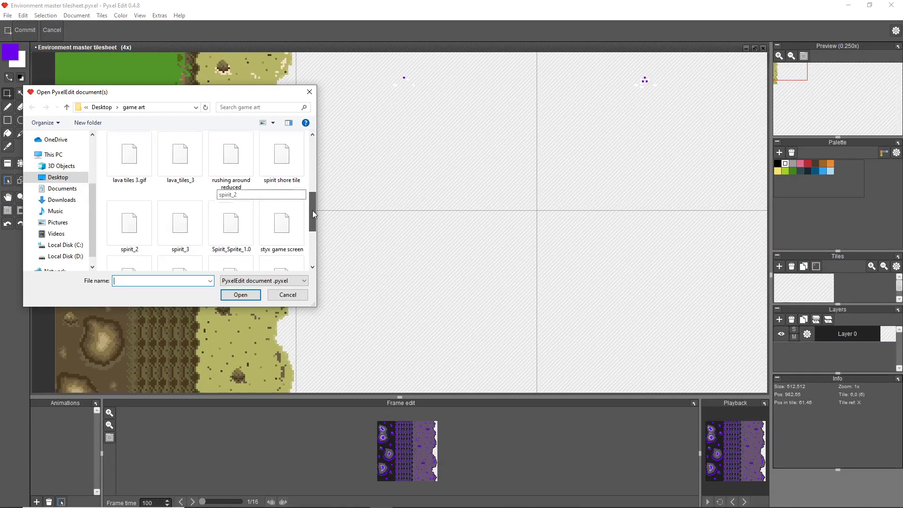
Open the Untitled - 1 document from the game art folder.
mouse_move(312, 211)
mouse_down()
mouse_move(309, 247)
mouse_move(307, 224)
mouse_up()
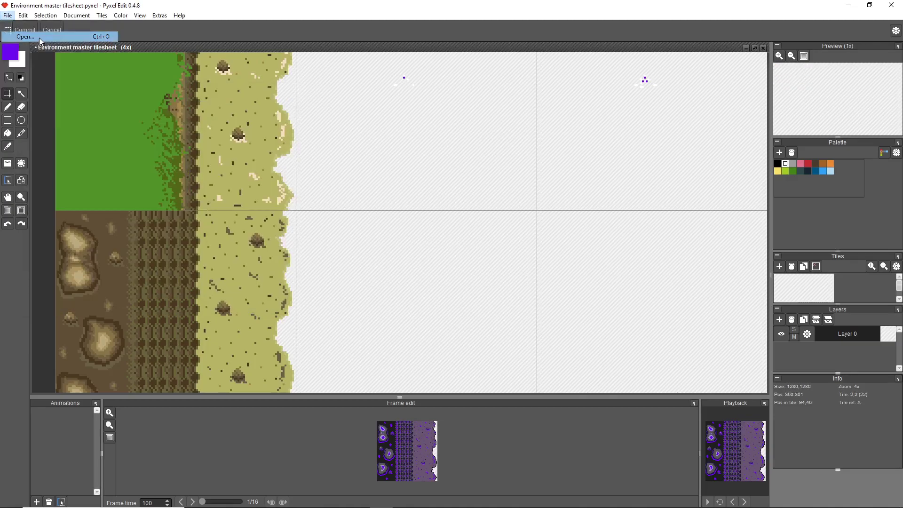
key(ctrl+o)
scroll(248, 190, down, 6)
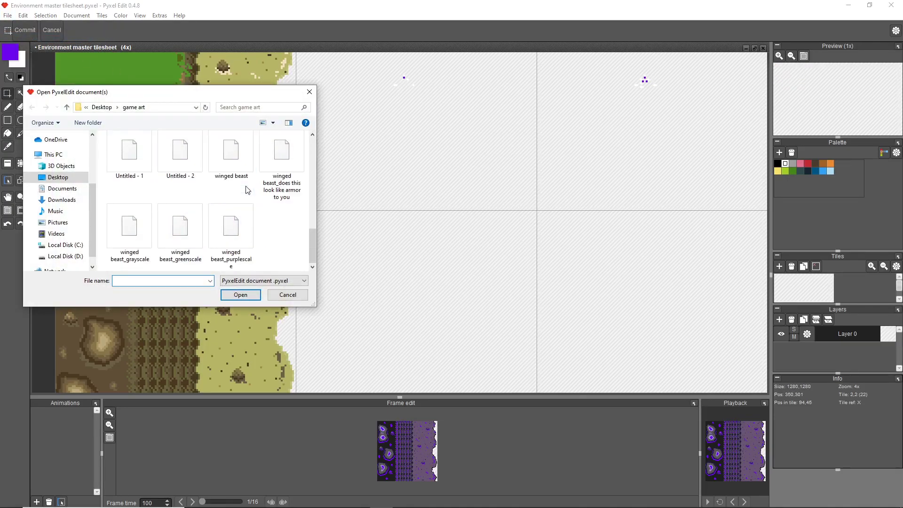
double_click(276, 184)
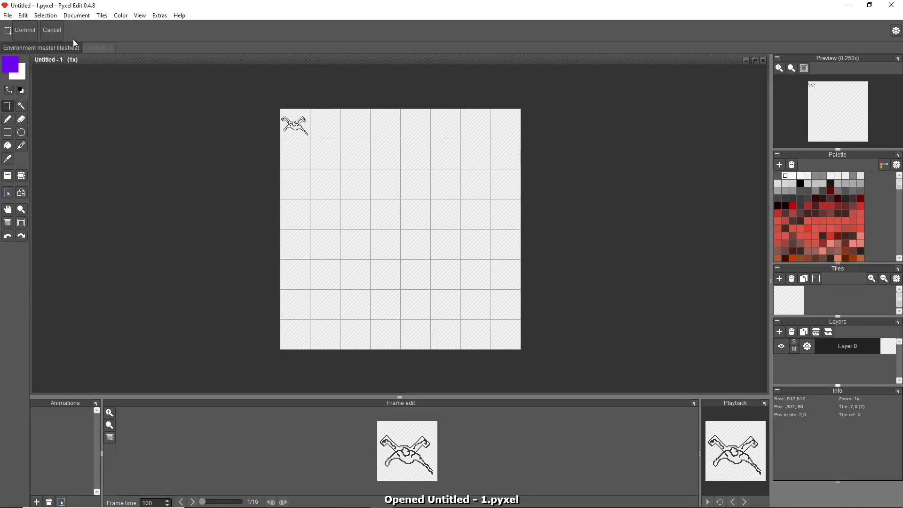
scroll(314, 125, up, 2)
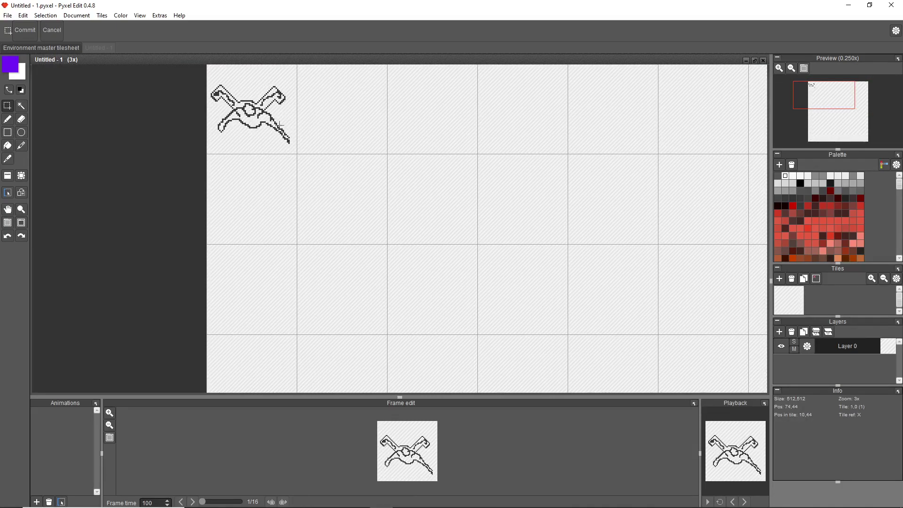
Open the winged beast document from the game art folder, view its red creature sprites and close it.
click(7, 15)
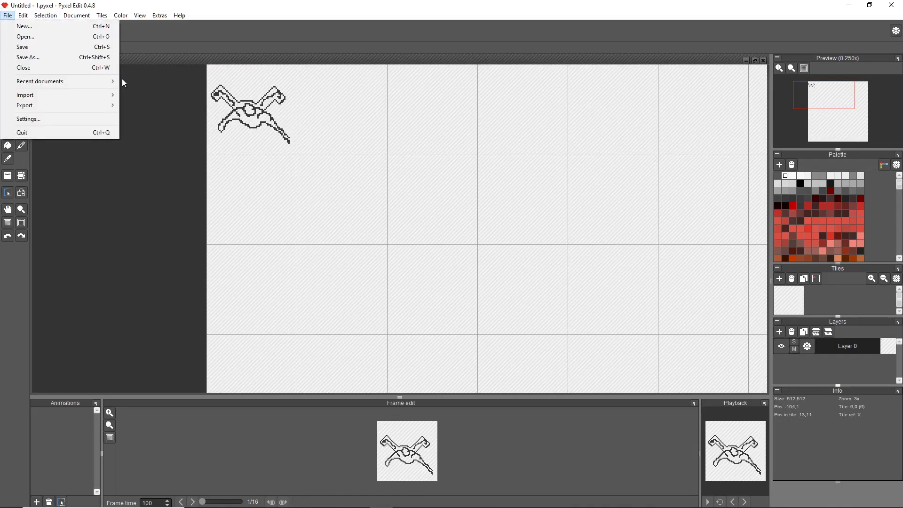
click(26, 36)
scroll(204, 177, down, 5)
click(227, 221)
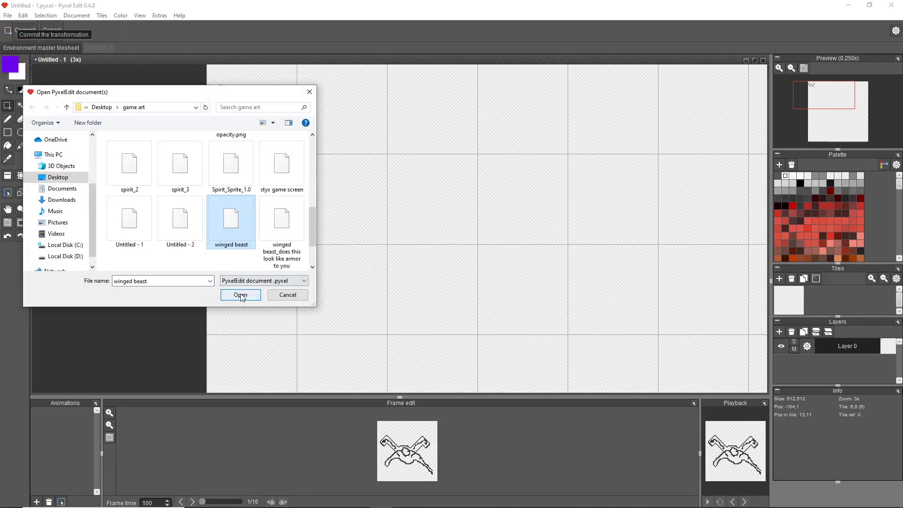
click(240, 295)
scroll(294, 154, up, 3)
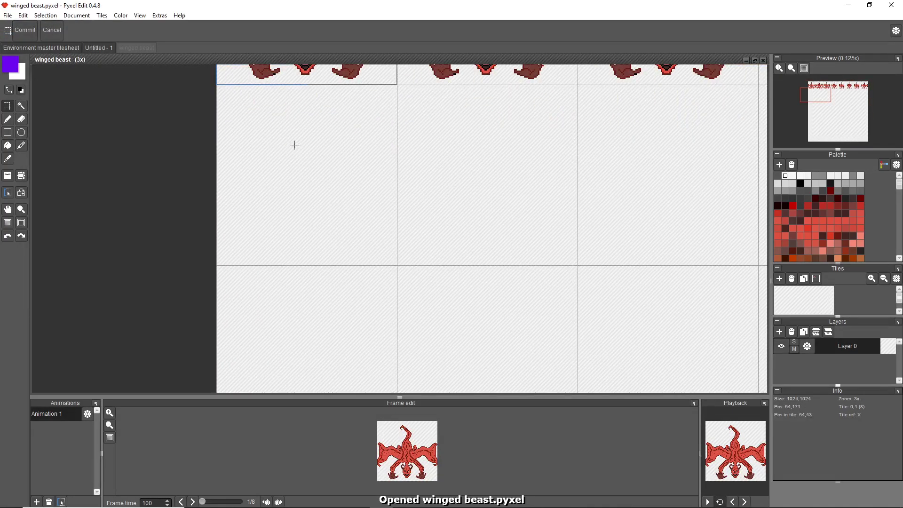
drag(315, 131, 317, 319)
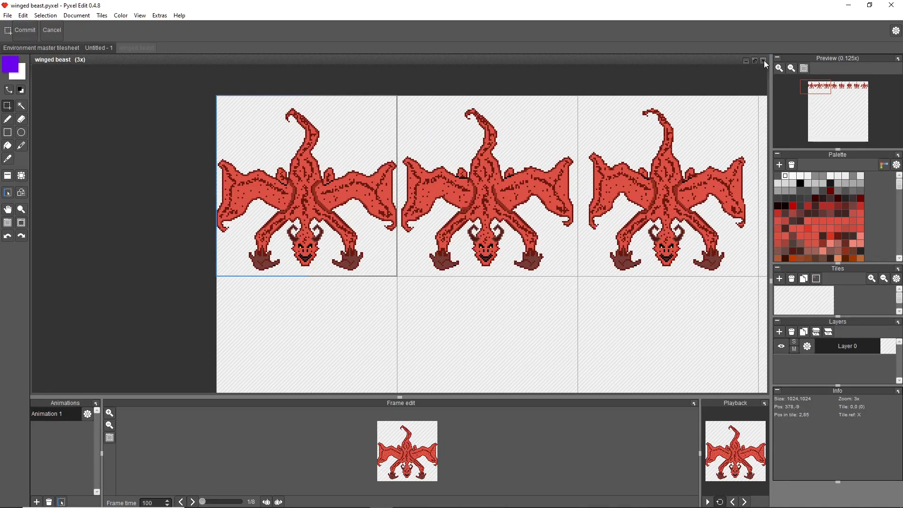
click(764, 61)
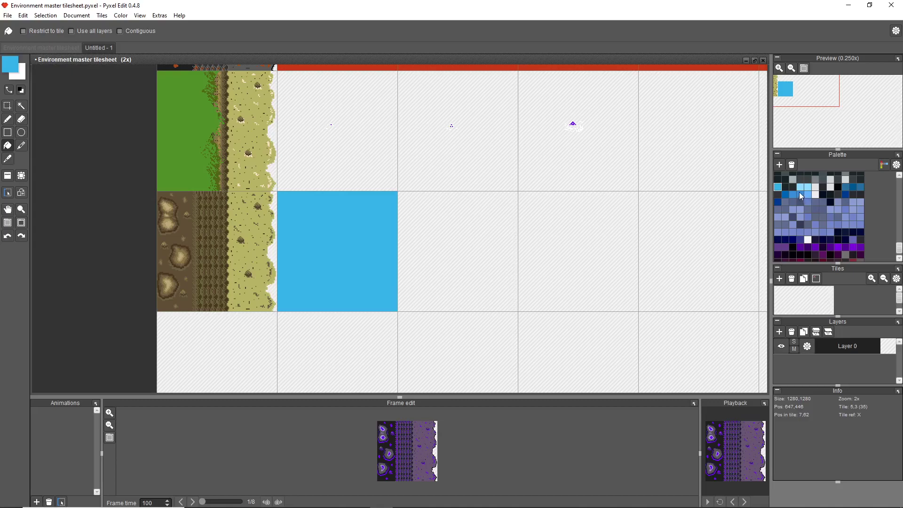
Try a dark blue, a light blue and a medium blue as the fill of the tile beside the brown rocky shore tile.
click(846, 188)
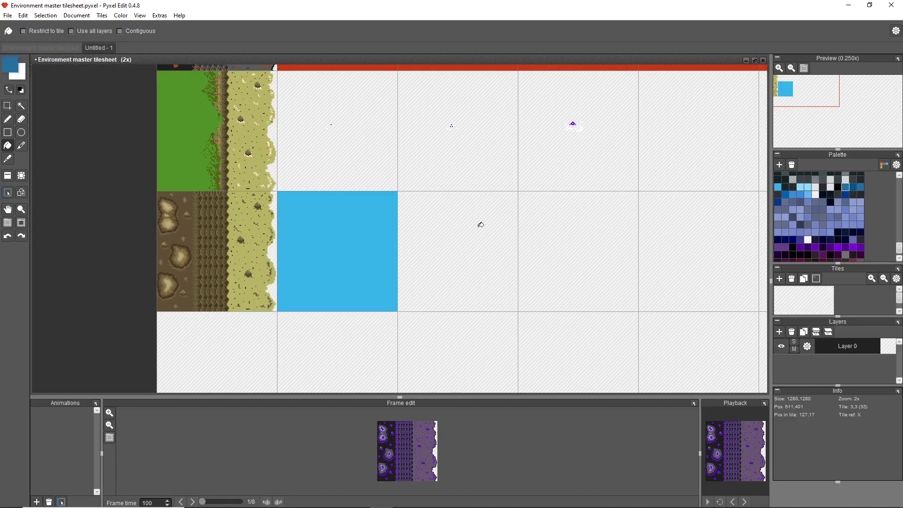
click(368, 243)
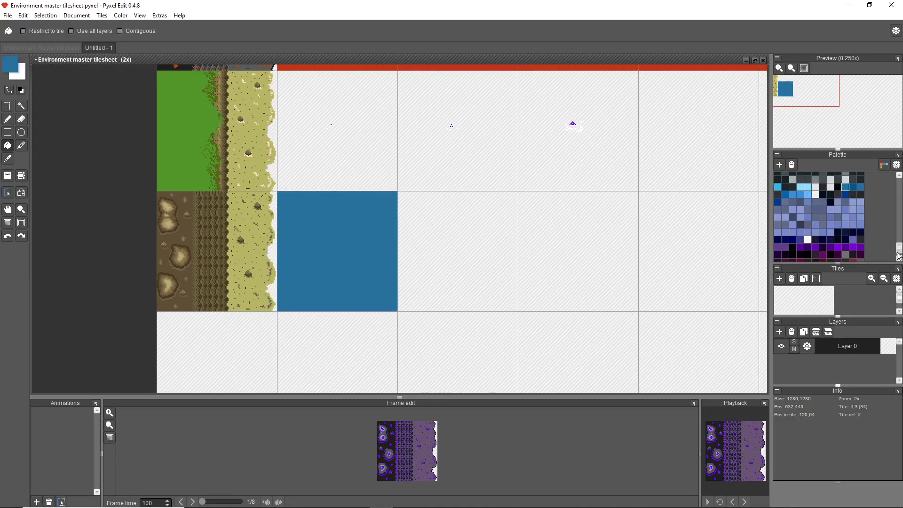
click(801, 194)
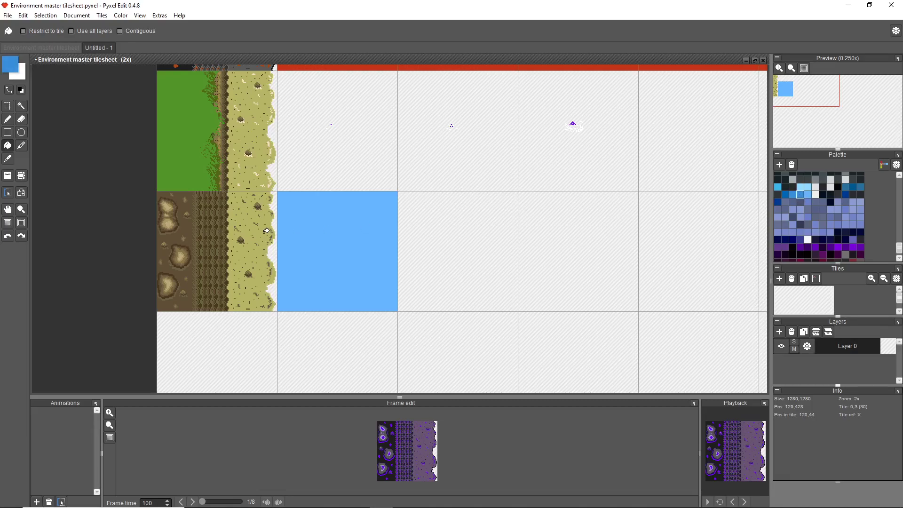
click(332, 231)
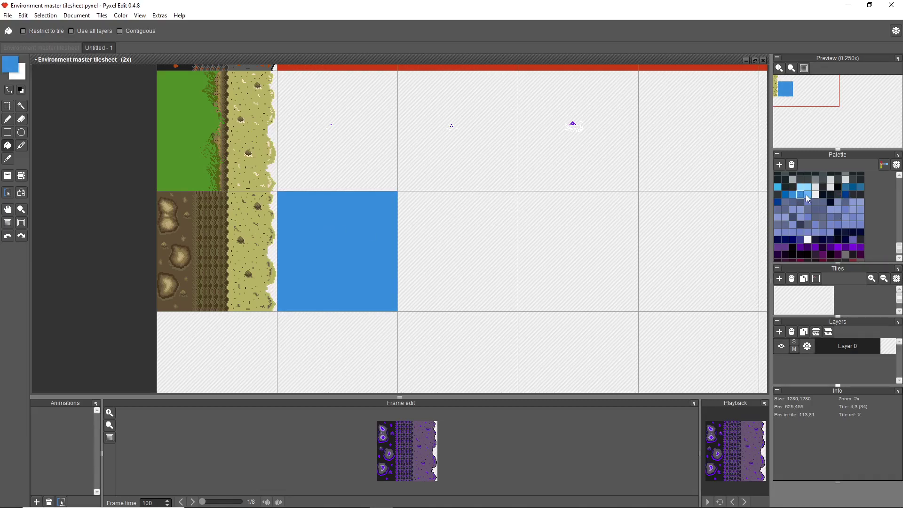
Look through the palette's other colours and try a teal fill in the test tile beside the rocky shore.
scroll(845, 227, up, 10)
scroll(842, 222, up, 8)
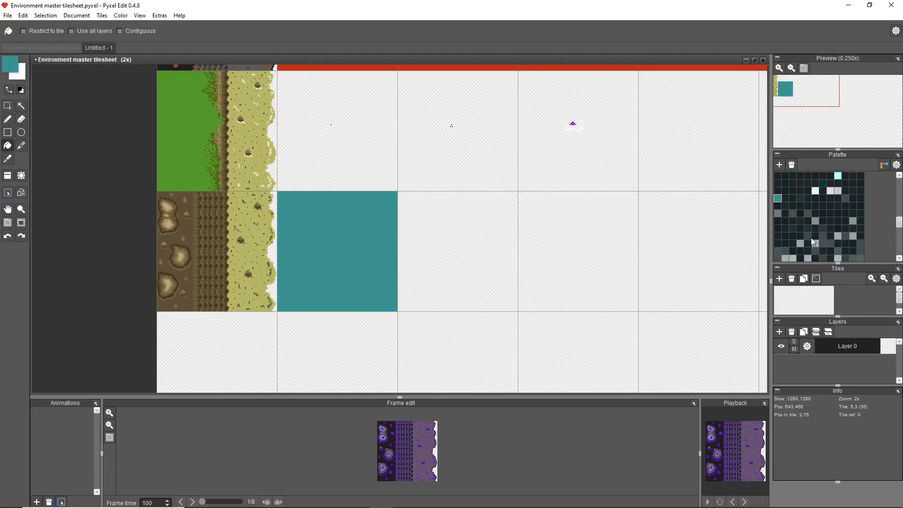
scroll(817, 238, up, 8)
scroll(833, 233, up, 6)
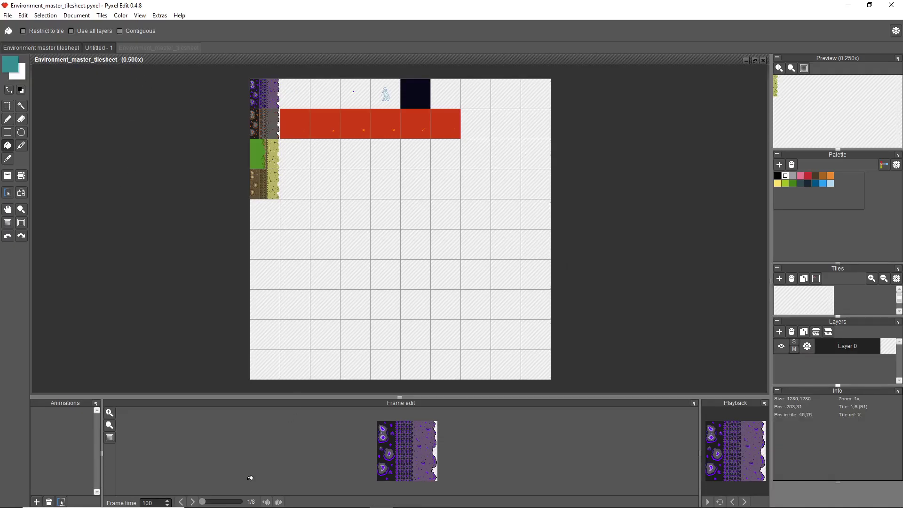
Sample the periwinkle blue behind the brown rock sprites and fill the three empty tiles beside the grass shore tile with it.
mouse_move(283, 503)
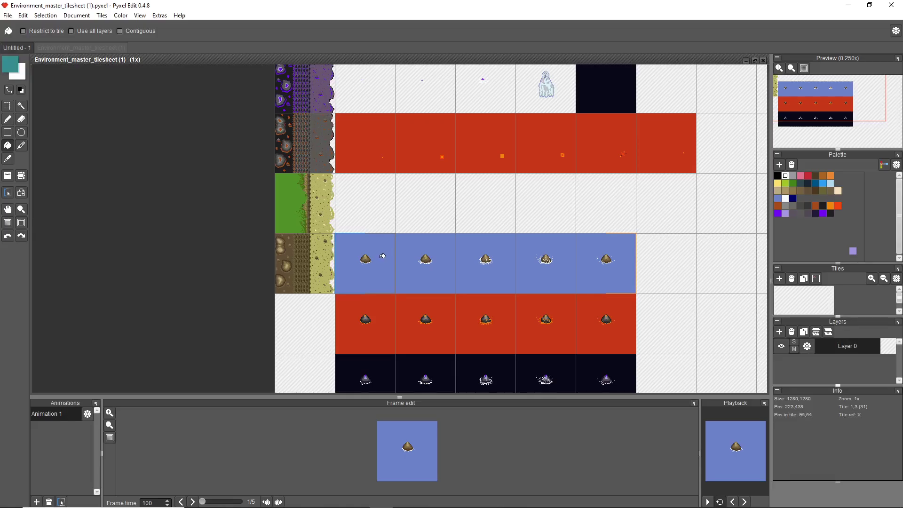
scroll(384, 254, up, 2)
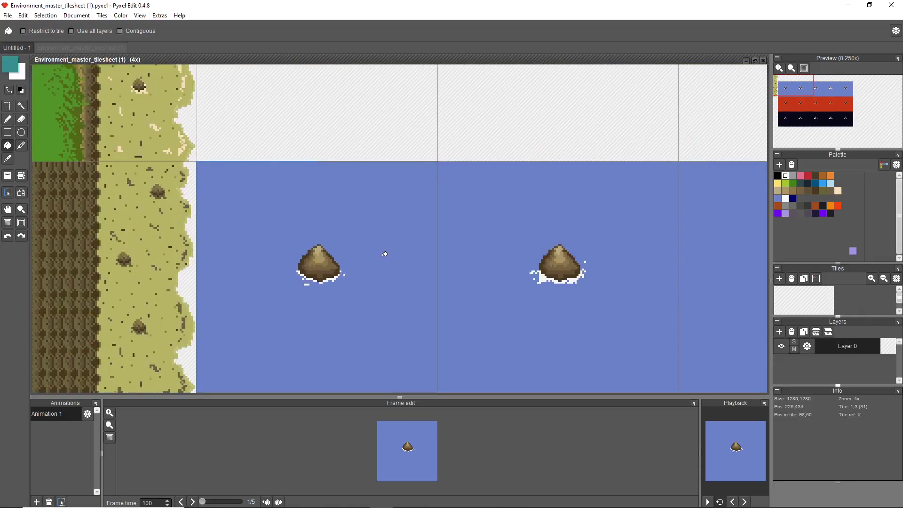
alt+click(398, 220)
scroll(398, 220, down, 2)
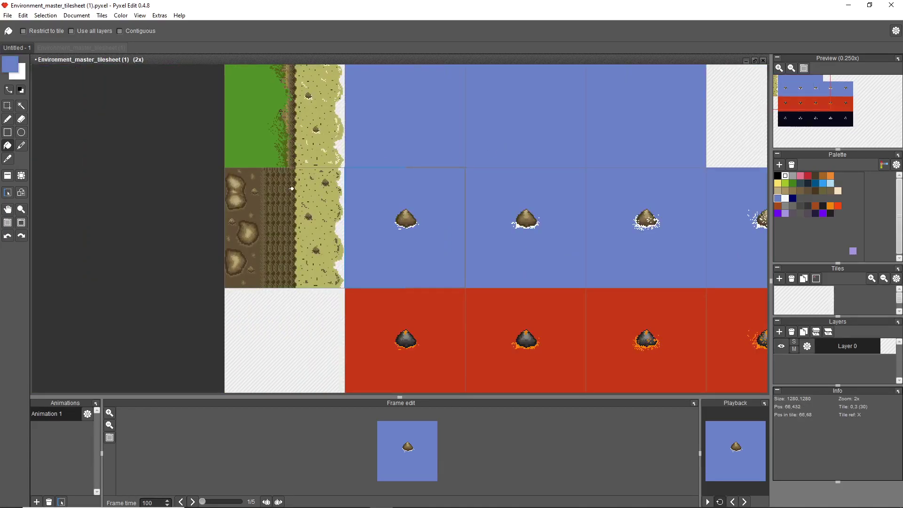
Examine the grass shore tile, its cliff and its sandy edge next to the blue water tiles.
key(space)
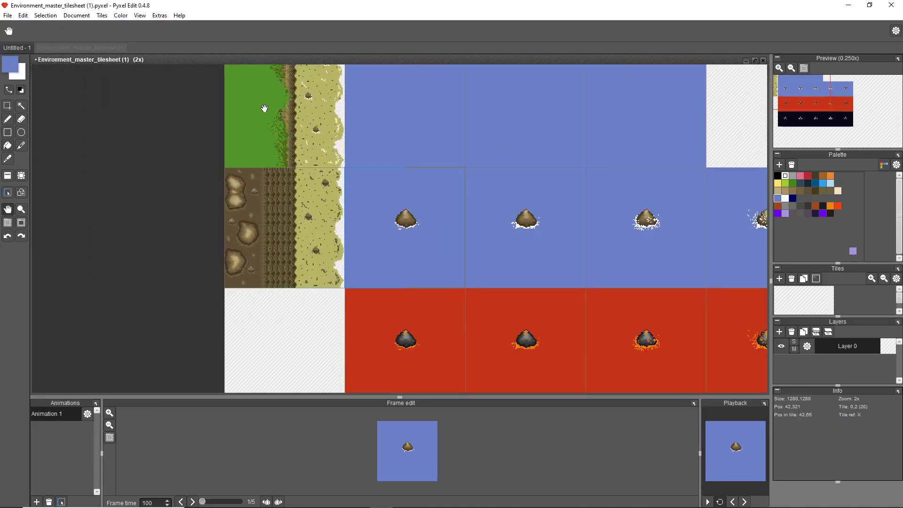
drag(264, 108, 259, 160)
scroll(264, 146, up, 3)
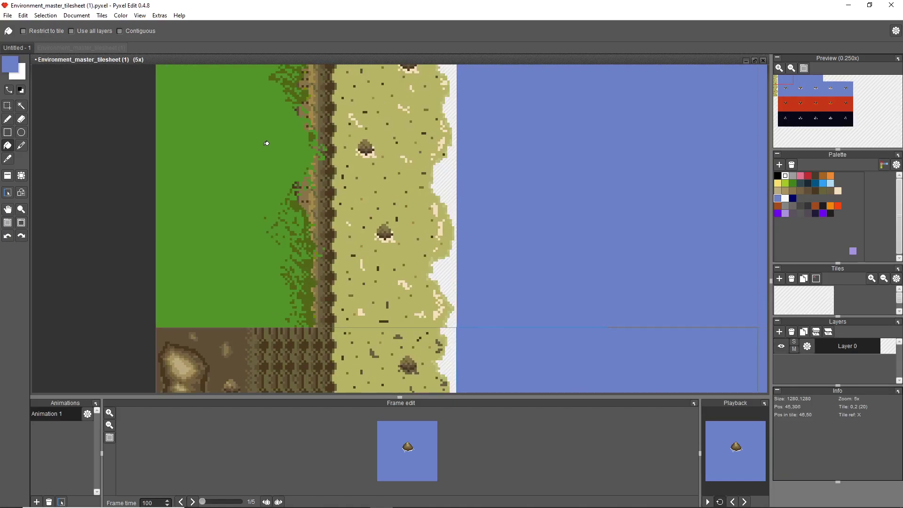
scroll(267, 142, down, 2)
scroll(266, 142, down, 1)
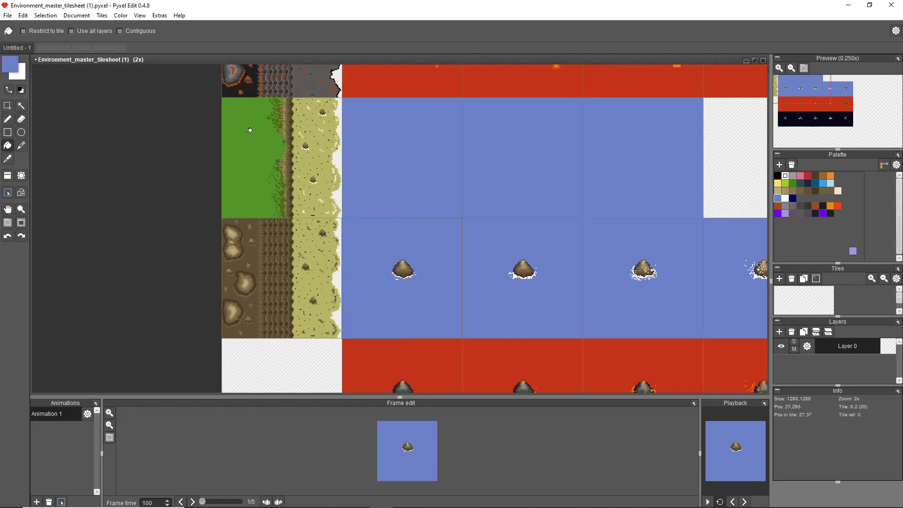
scroll(249, 131, up, 3)
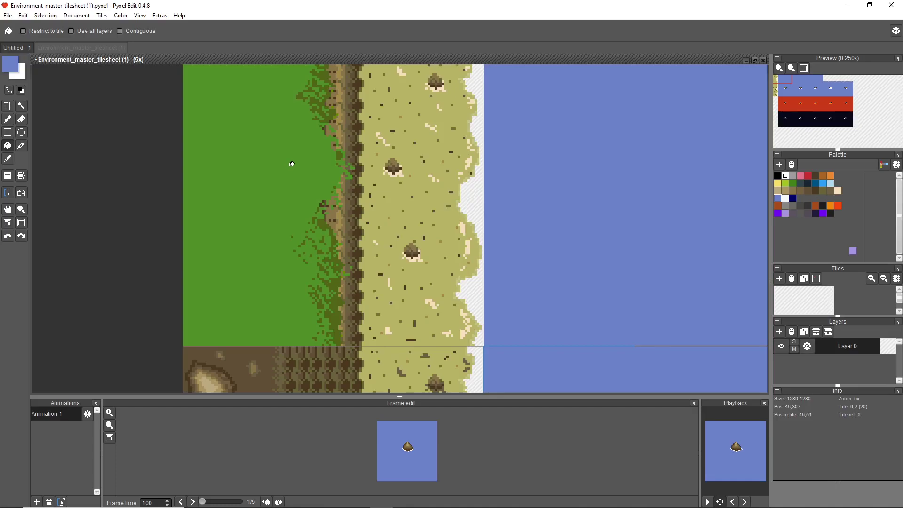
Examine the shore tiles along the sheet's edge, comparing the grass, purple, lava and brown rocky variants with their adjoining areas.
scroll(292, 165, down, 1)
key(space)
drag(393, 188, 371, 344)
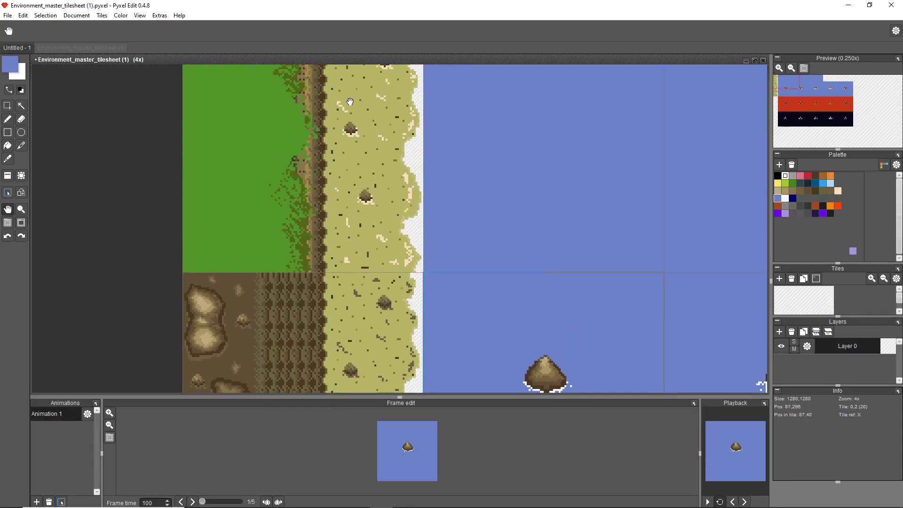
drag(350, 102, 340, 366)
drag(273, 92, 276, 196)
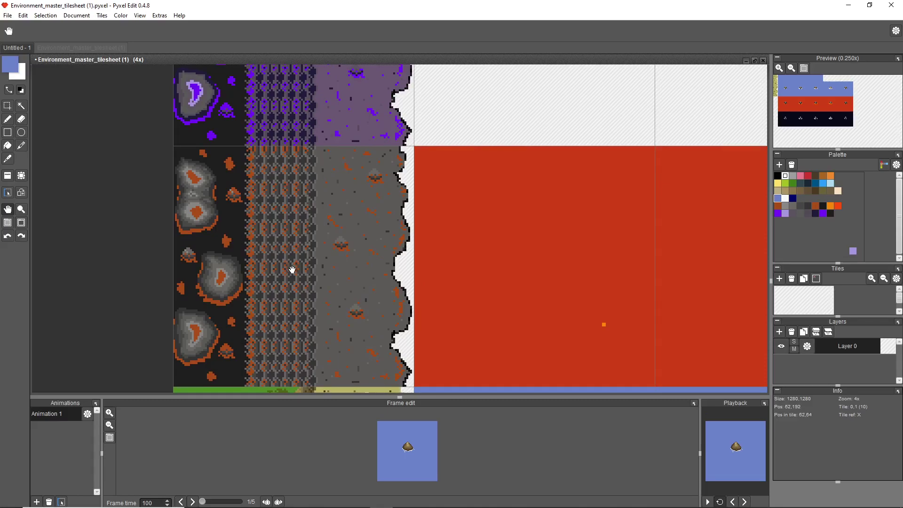
drag(292, 268, 299, 181)
drag(301, 240, 303, 48)
drag(322, 220, 324, 110)
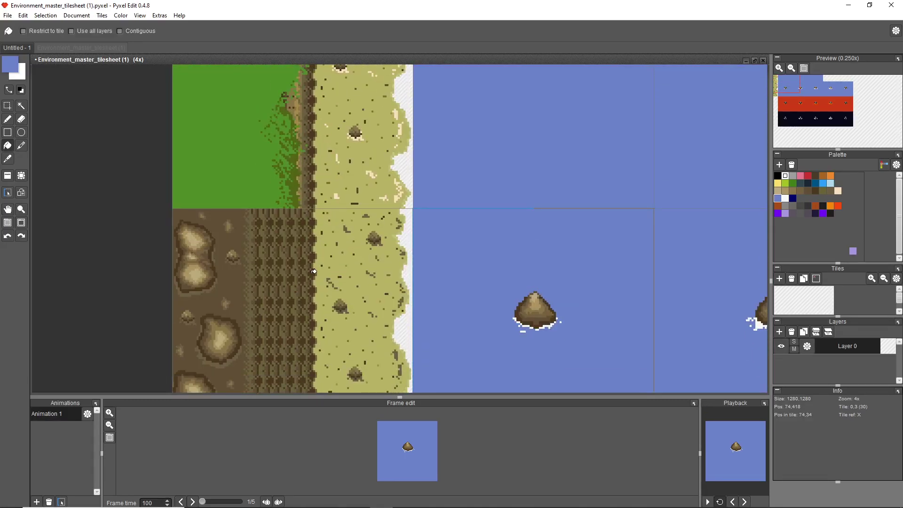
scroll(315, 269, down, 1)
scroll(316, 268, down, 1)
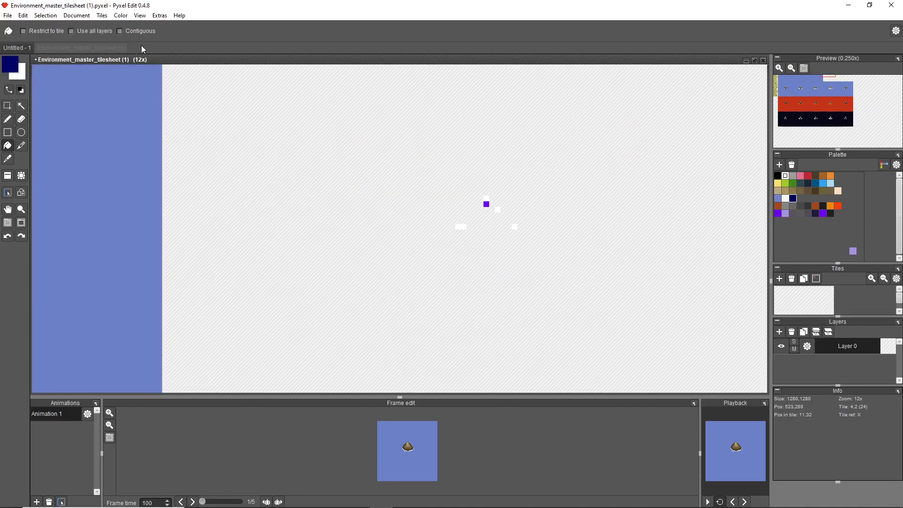
Try recolouring the purple splash pixels in the grass shore row dark navy with contiguous filling off, and check the whole sheet.
scroll(395, 184, down, 2)
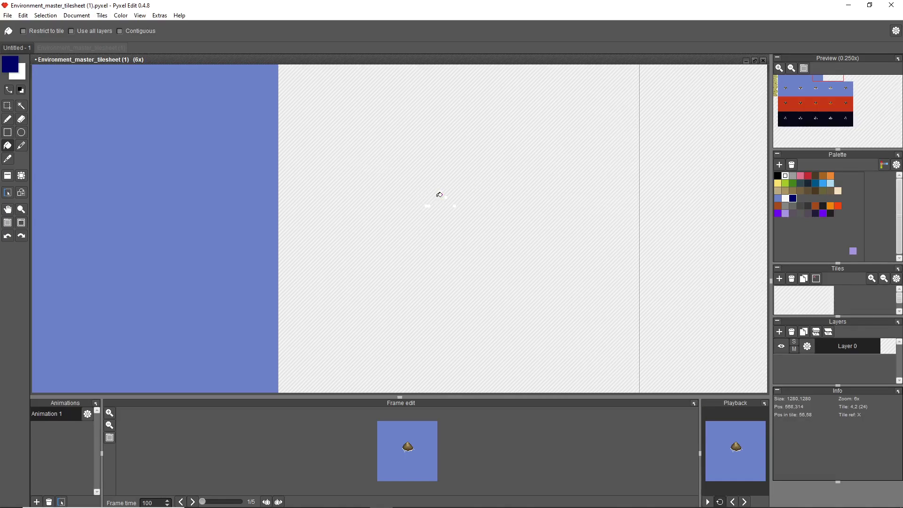
scroll(362, 157, down, 2)
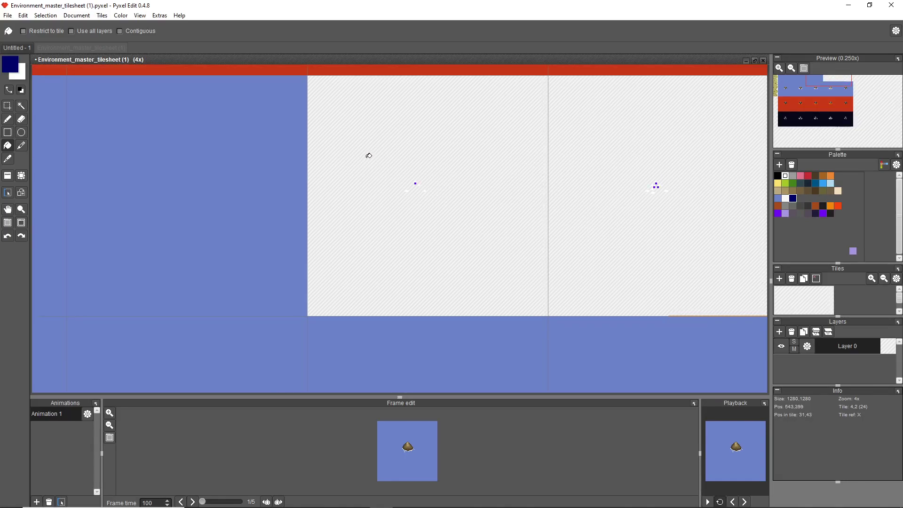
key(space)
drag(354, 118, 793, 419)
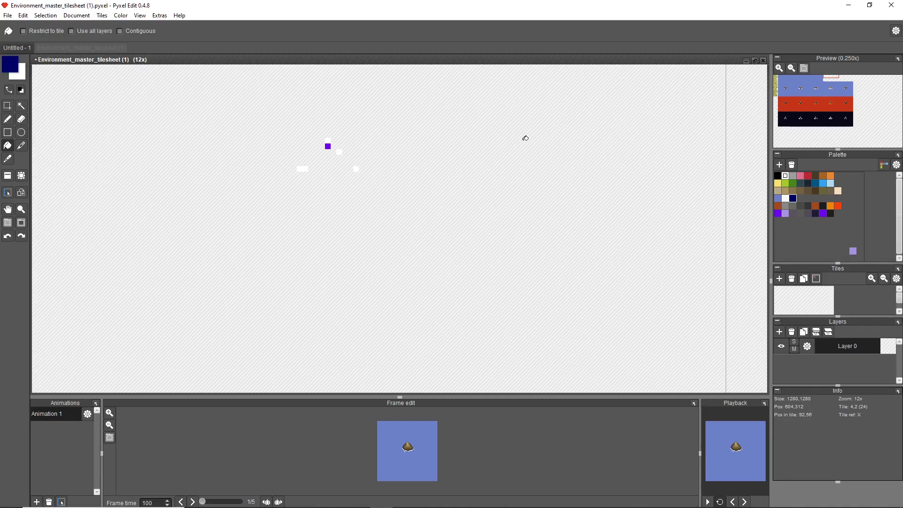
click(329, 146)
key(h)
drag(706, 229, 367, 191)
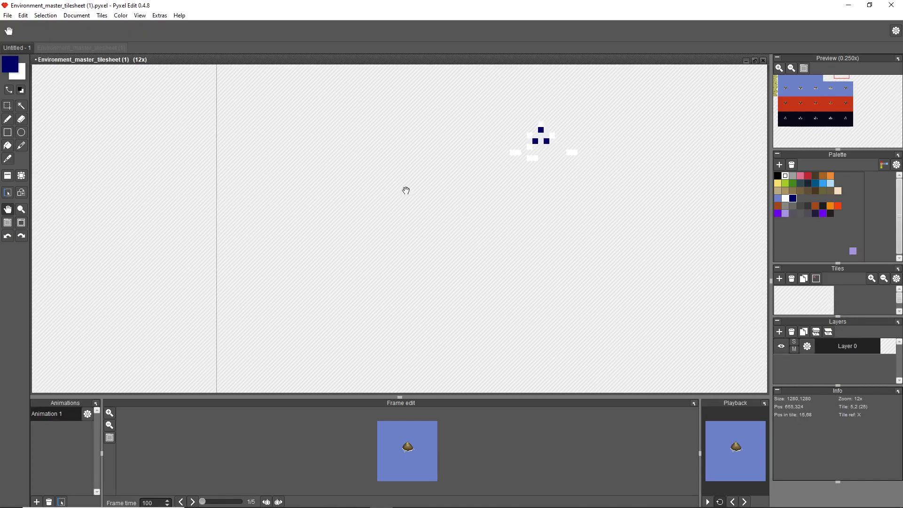
drag(516, 191, 243, 223)
drag(641, 238, 416, 211)
key(f)
scroll(379, 181, down, 5)
key(h)
drag(348, 207, 467, 236)
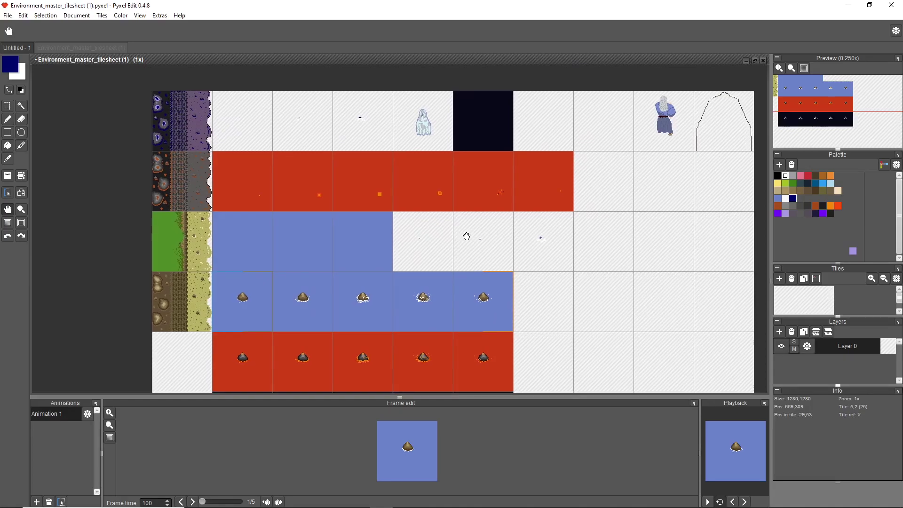
Turn on contiguous filling and fill the purple pixels of the three splash sprites in the grass shore row with dark navy.
scroll(484, 238, up, 5)
key(f)
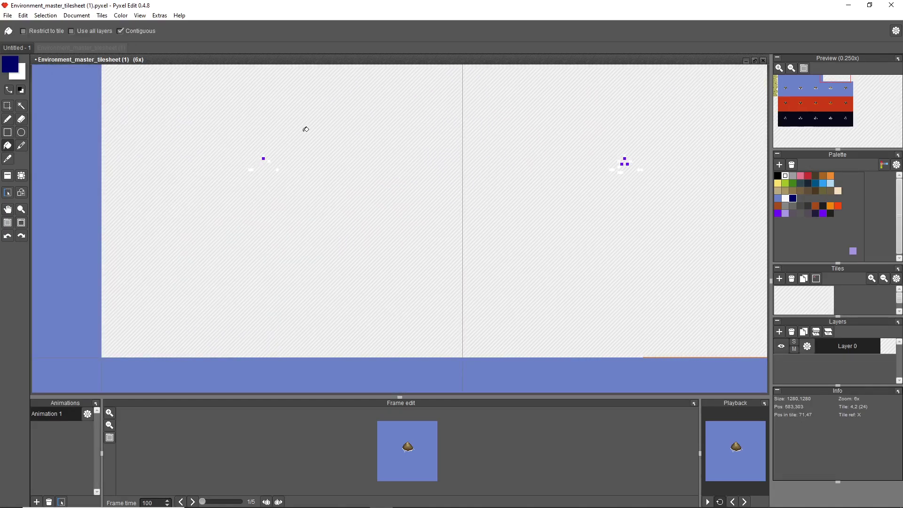
key(h)
drag(701, 176, 248, 200)
key(f)
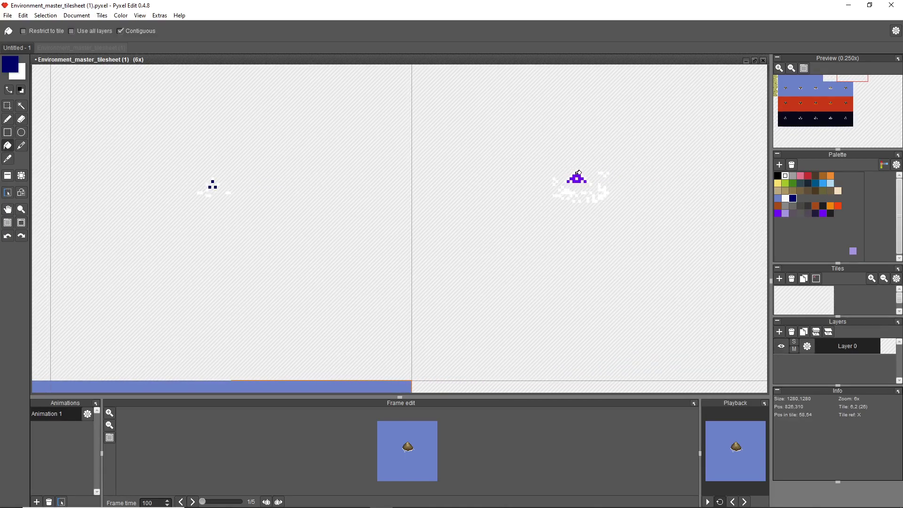
click(578, 175)
scroll(570, 179, down, 7)
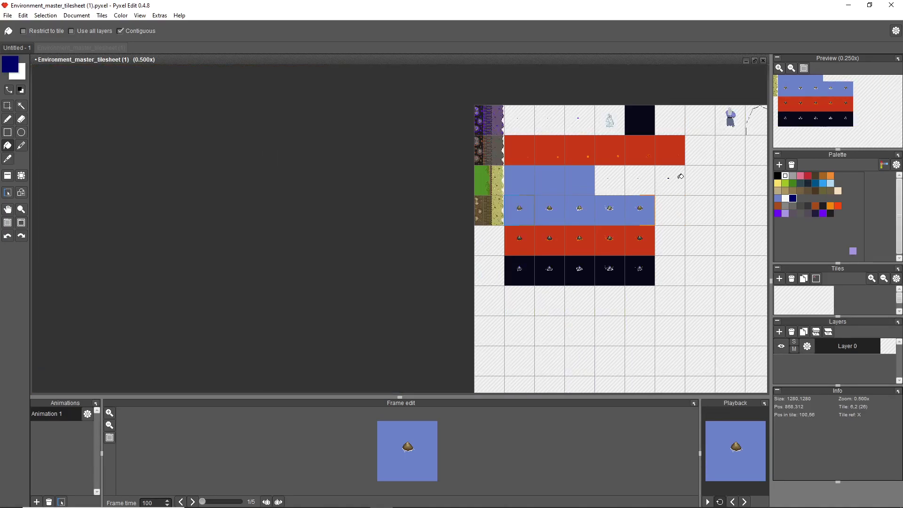
Open the Charon_on_a_boat_1.2 document from the Downloads folder.
scroll(529, 188, up, 7)
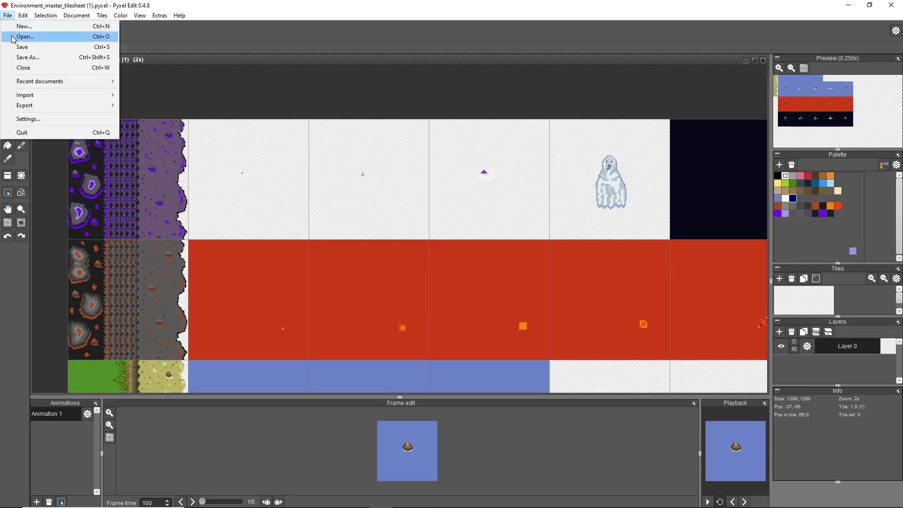
click(24, 36)
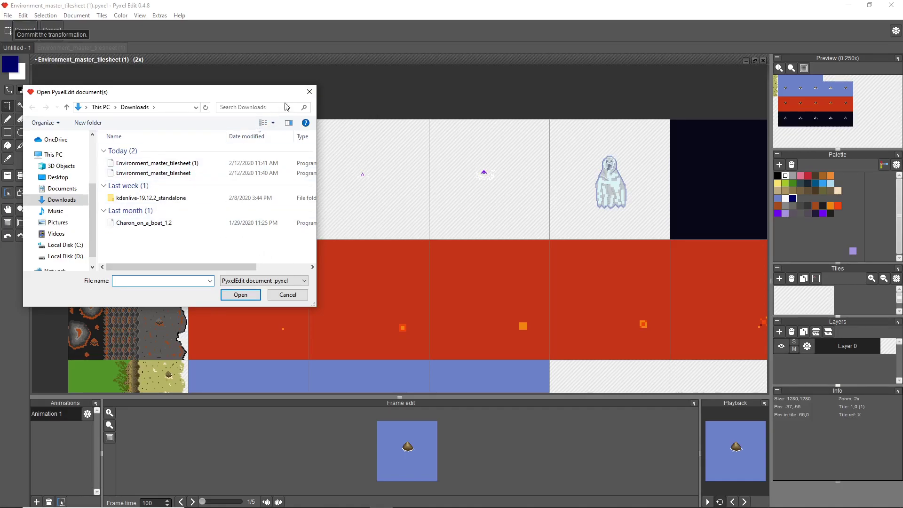
click(310, 92)
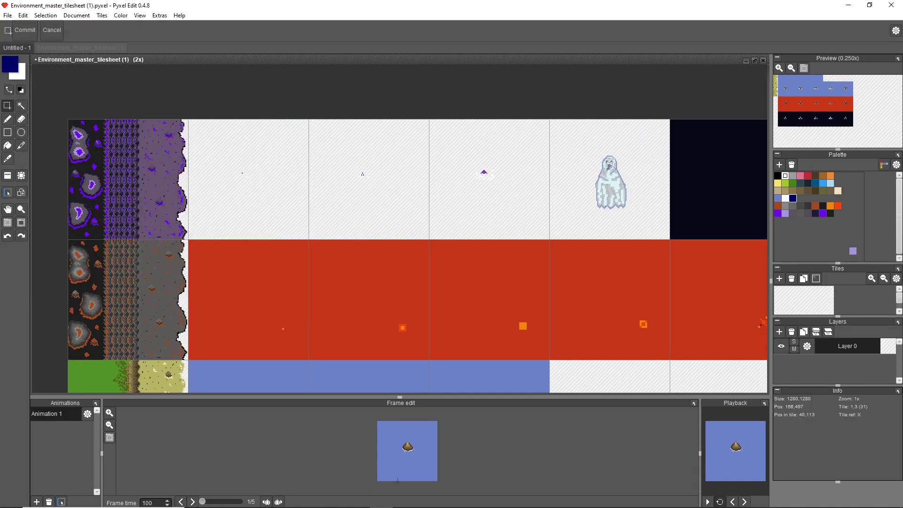
click(7, 15)
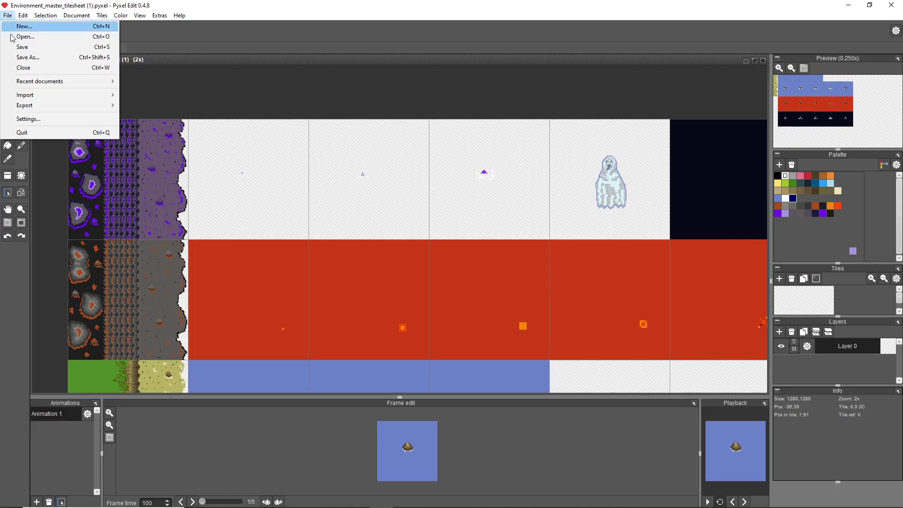
click(18, 37)
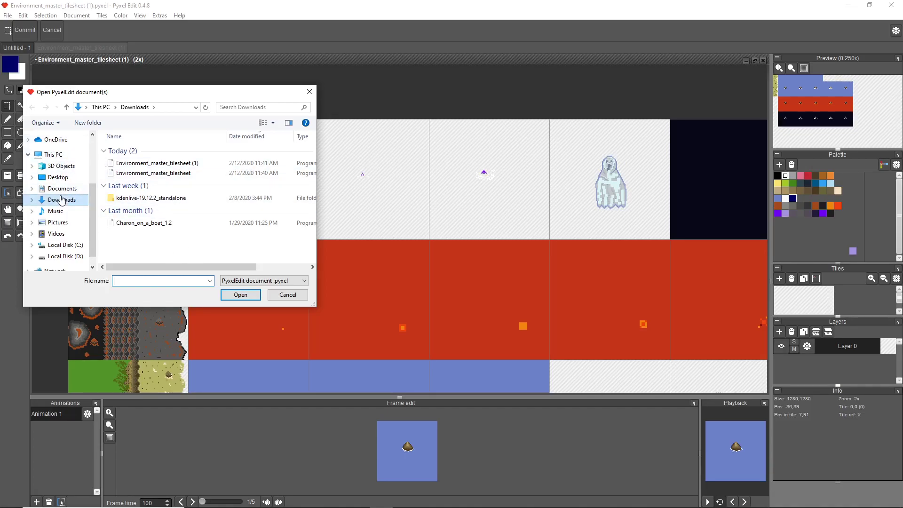
scroll(61, 199, down, 1)
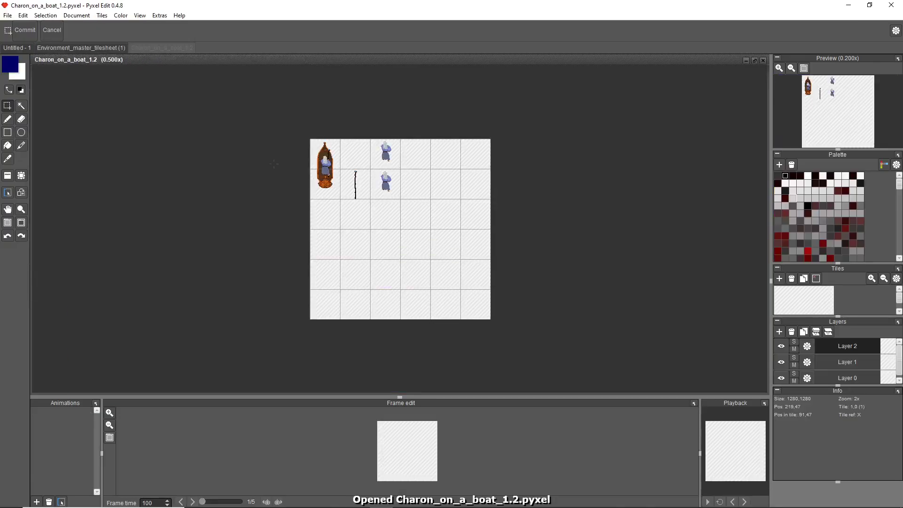
Examine the boat sprite with its fan-shaped end, along with the separate staff and robed figure sprites.
scroll(260, 224, up, 2)
drag(247, 221, 316, 222)
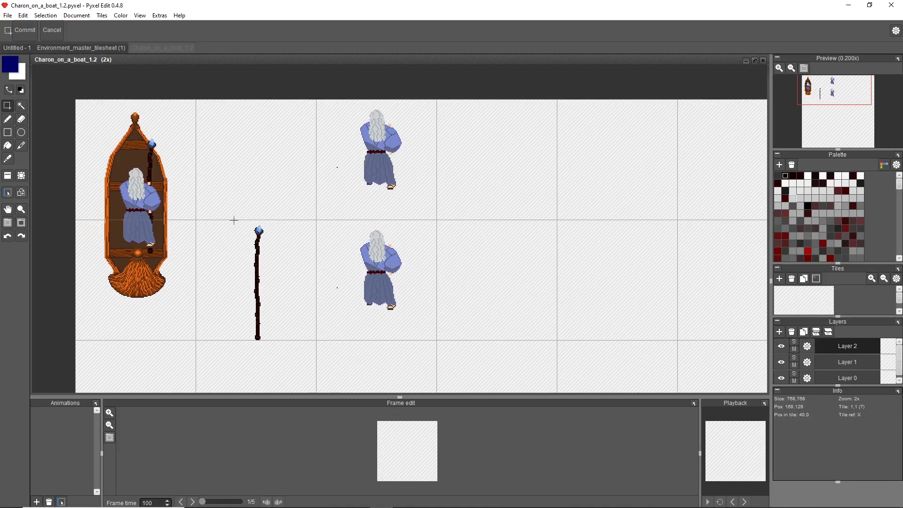
key(space)
drag(228, 216, 321, 201)
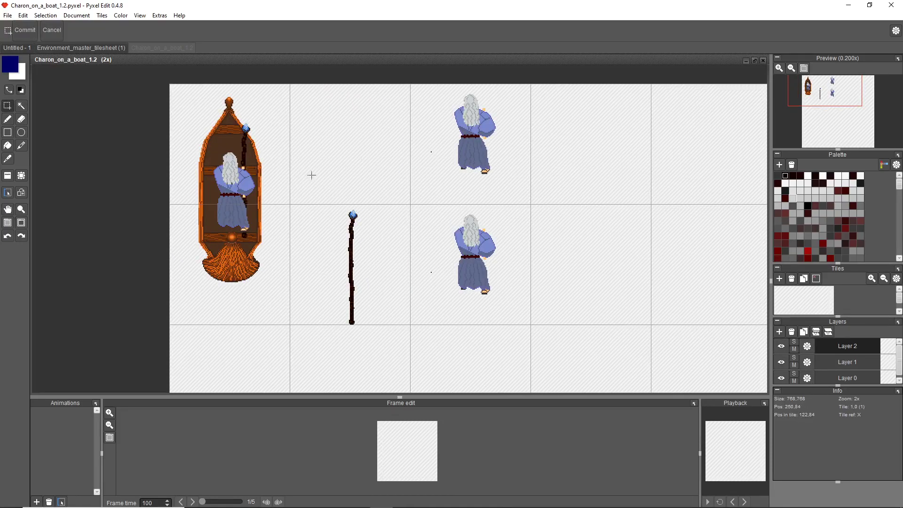
scroll(322, 280, up, 4)
key(space)
drag(303, 309, 419, 282)
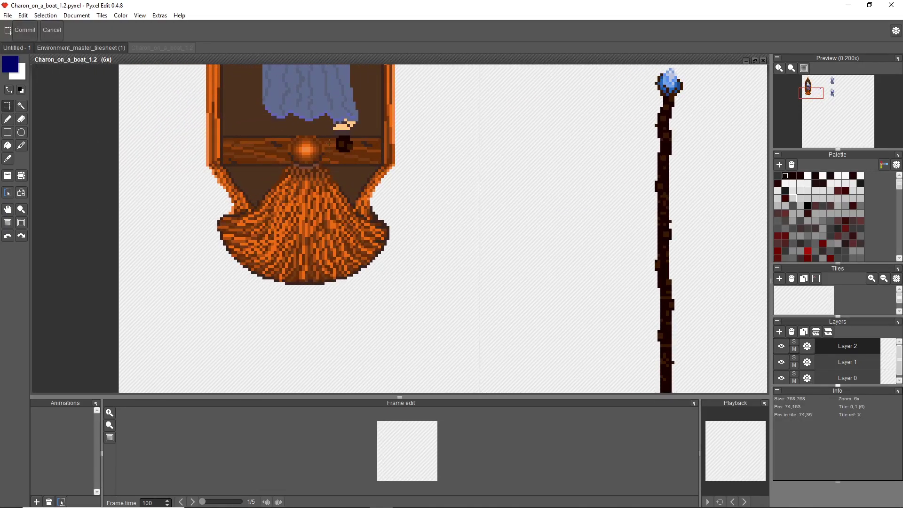
scroll(412, 224, down, 4)
key(space)
scroll(418, 245, up, 1)
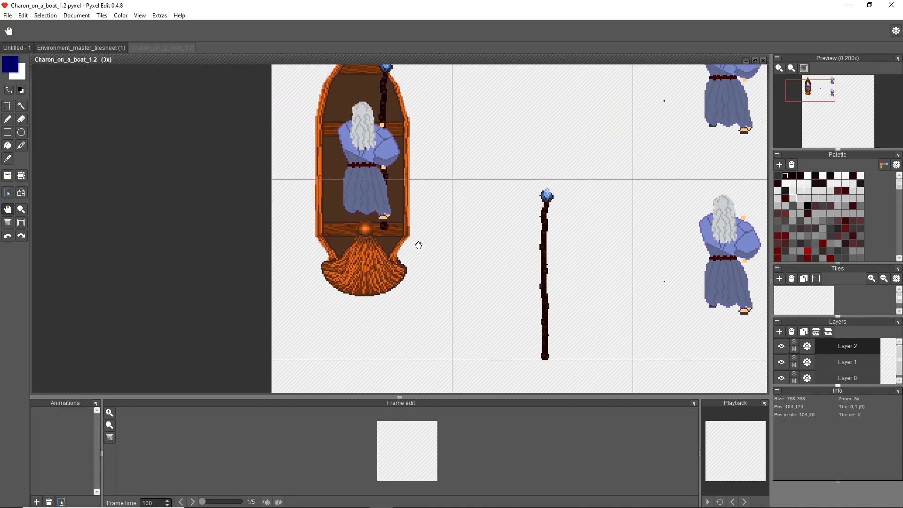
scroll(419, 245, up, 4)
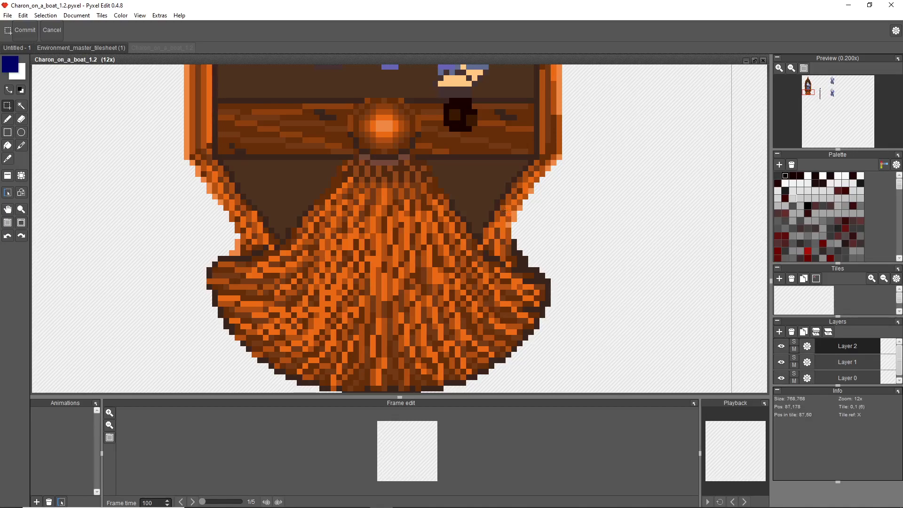
Sample the muted reddish brown at the narrow top of the boat's fan-shaped end as the drawing colour.
key(b)
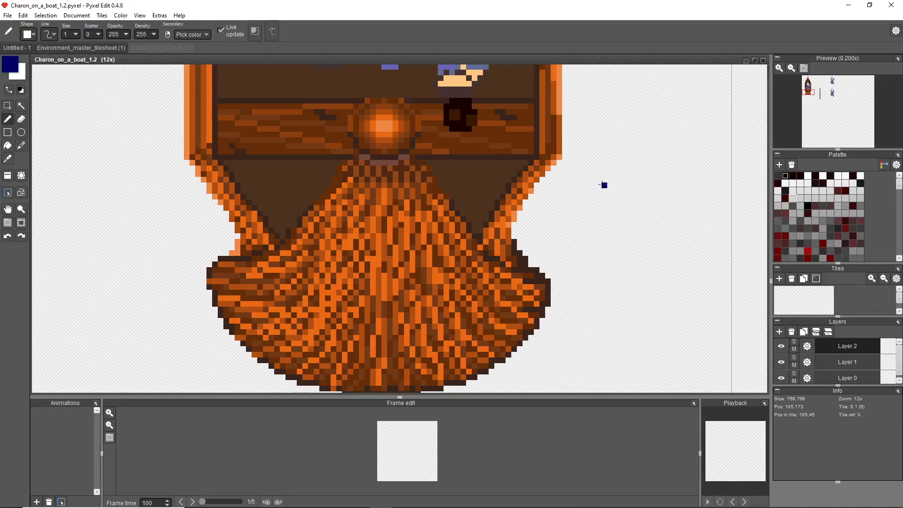
key(i)
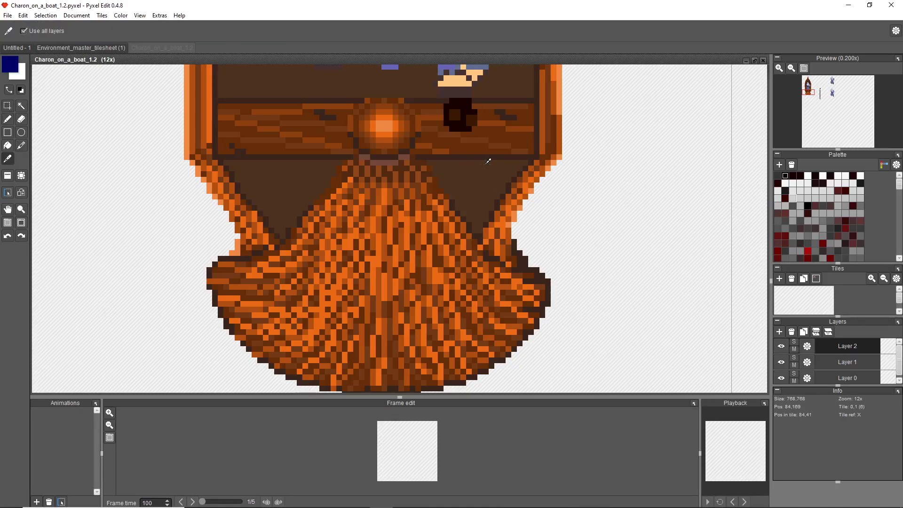
click(399, 157)
key(b)
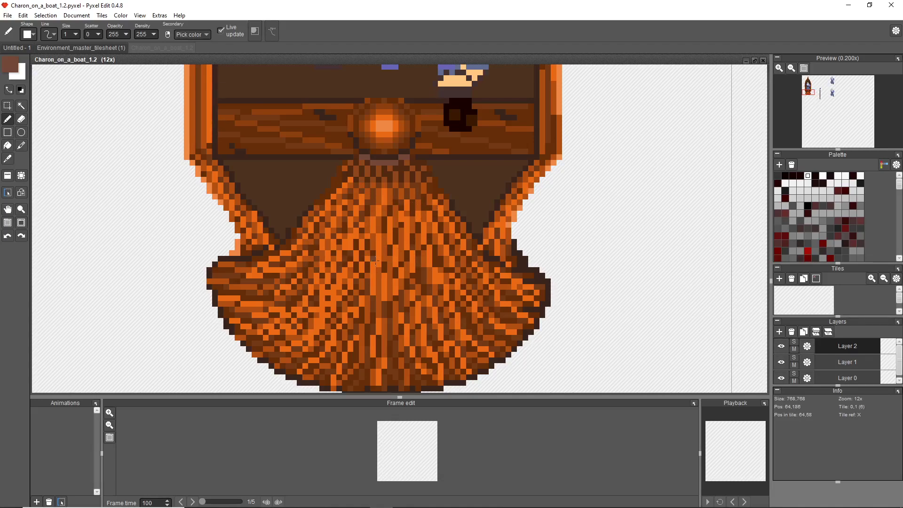
Try filling the orange pixels of the boat's fan-shaped end with the sampled brown on Layer 2 using contiguous filling, undoing each fill.
key(f)
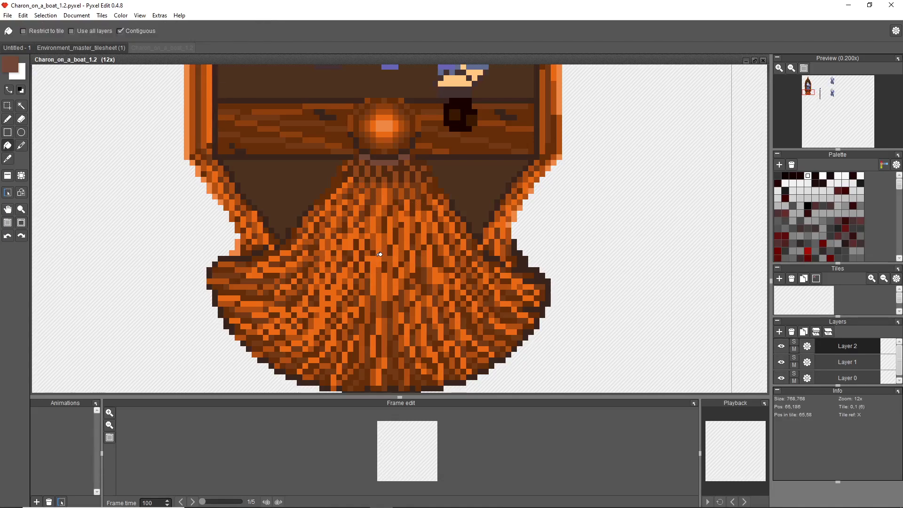
click(375, 261)
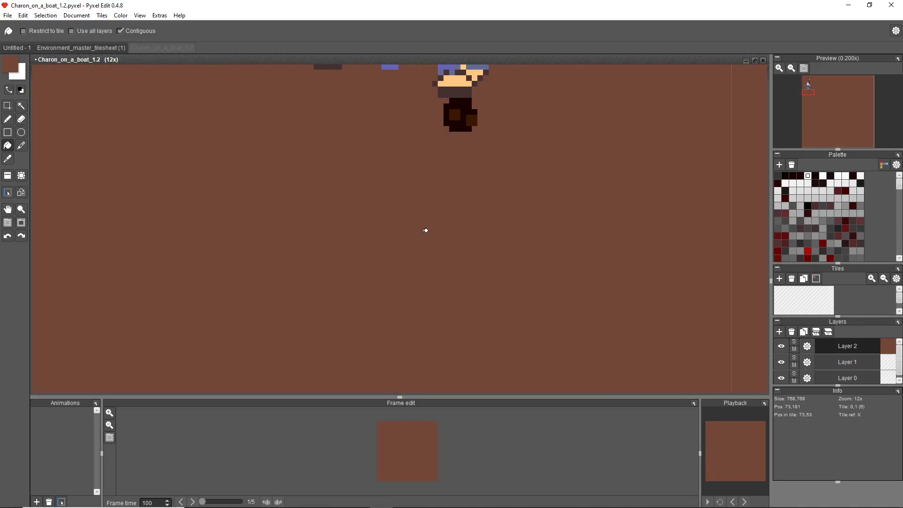
key(ctrl+z)
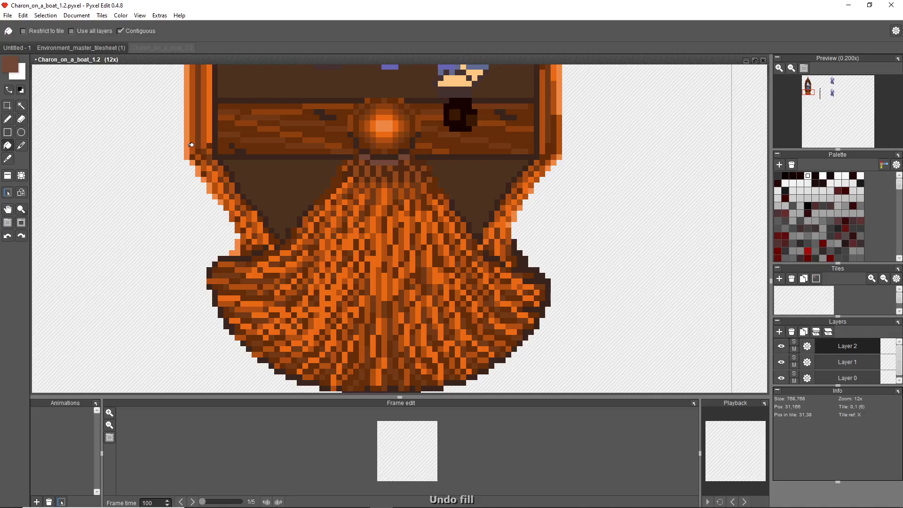
click(350, 243)
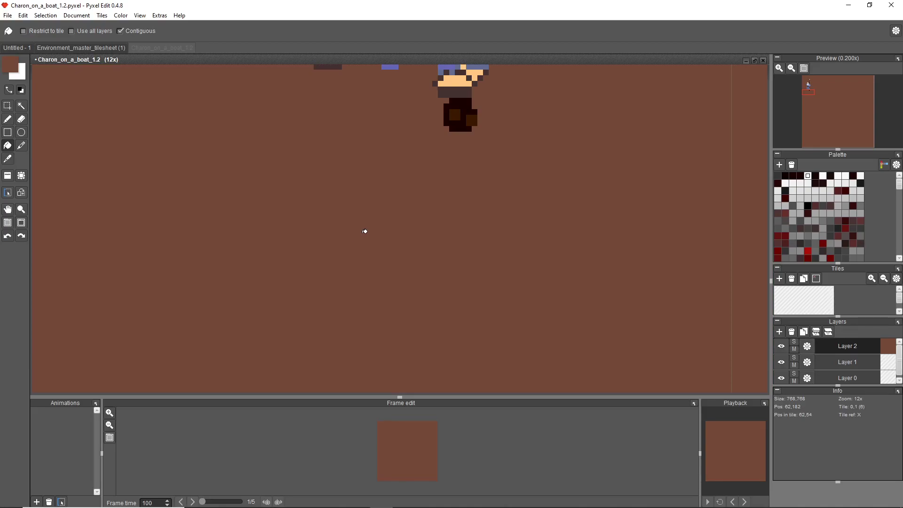
key(ctrl+z)
Try the same brown fill on the fan-shaped end with contiguous filling turned off, and undo it.
click(119, 31)
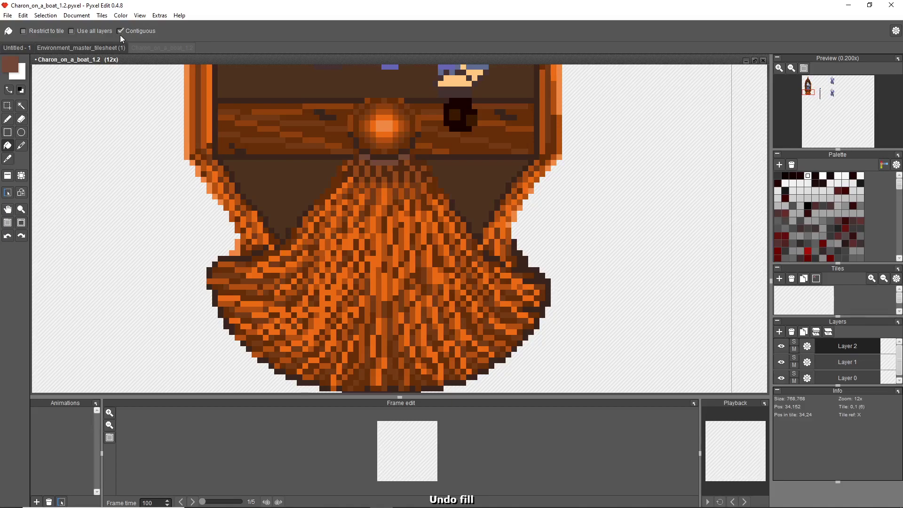
click(351, 243)
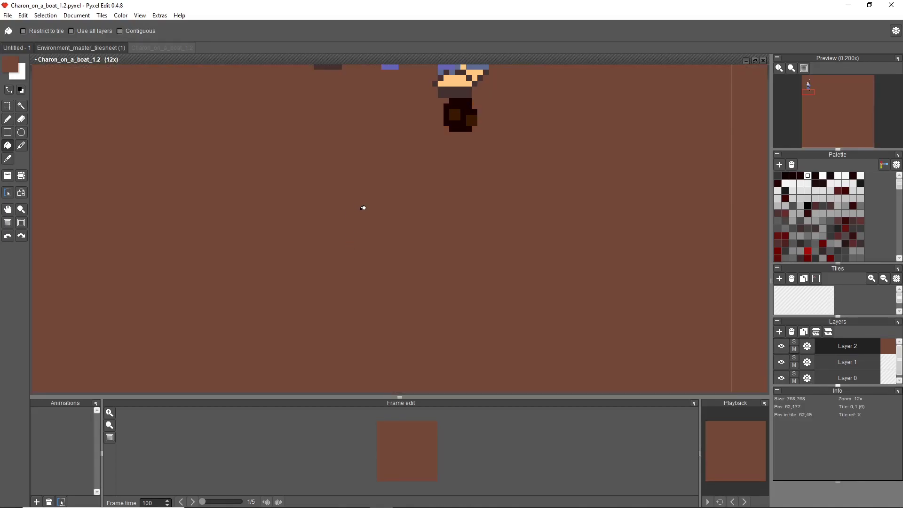
key(ctrl+z)
Turn contiguous filling back on and make Layer 0 the active layer.
scroll(631, 245, down, 1)
scroll(632, 244, up, 2)
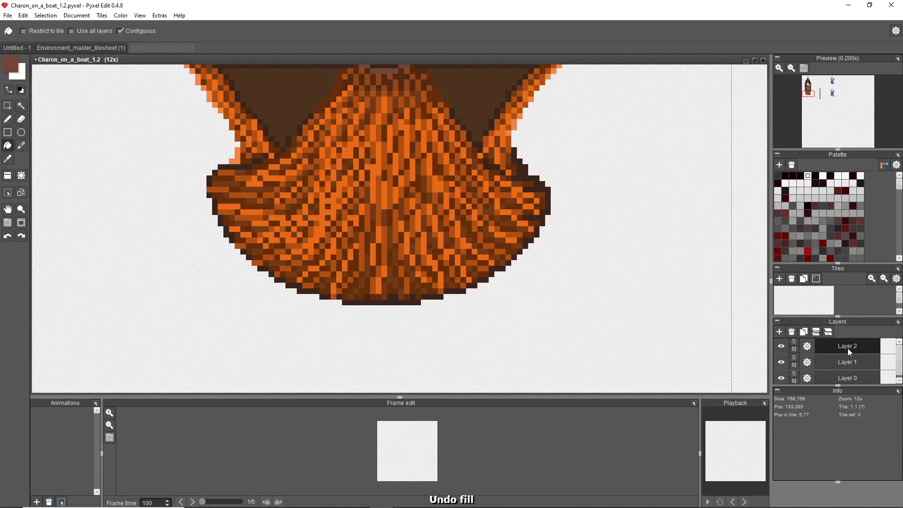
scroll(846, 372, down, 1)
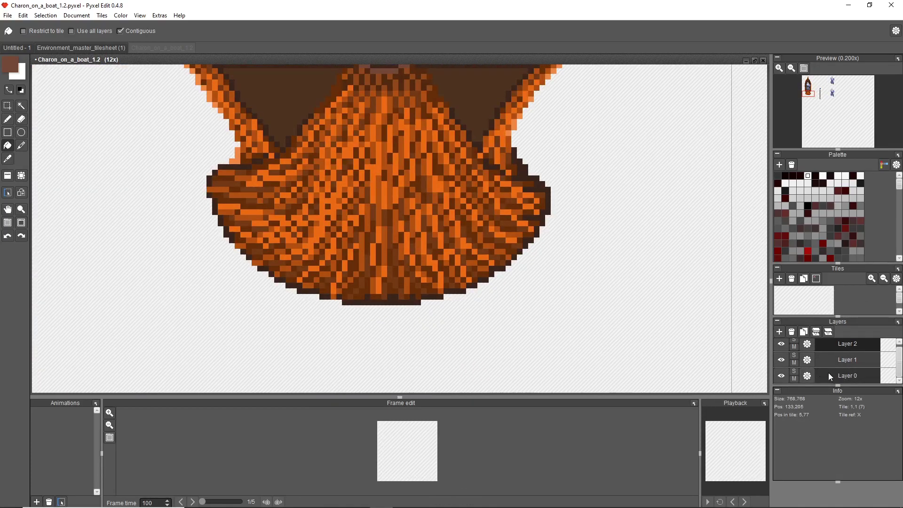
click(829, 374)
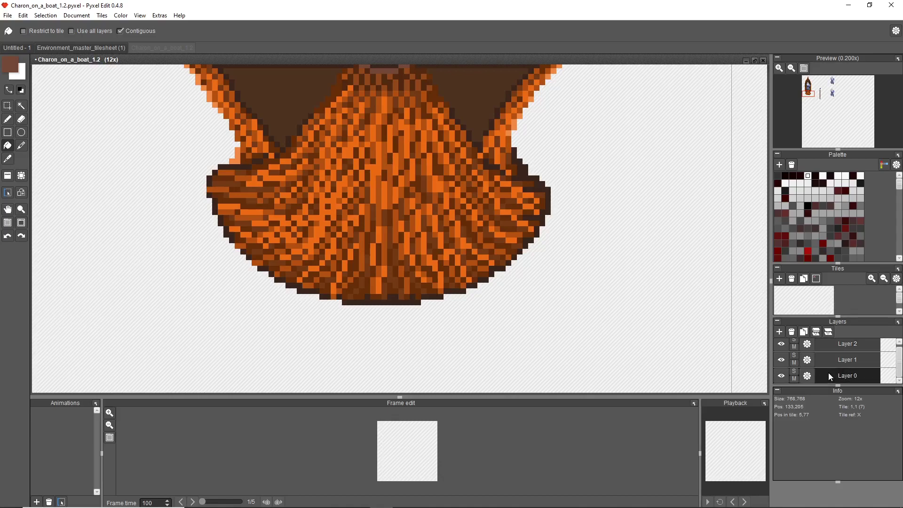
Try filling orange patches in the middle of the boat's fan-shaped end on Layer 0 with the sampled reddish brown, and undo the fills.
click(387, 185)
click(326, 210)
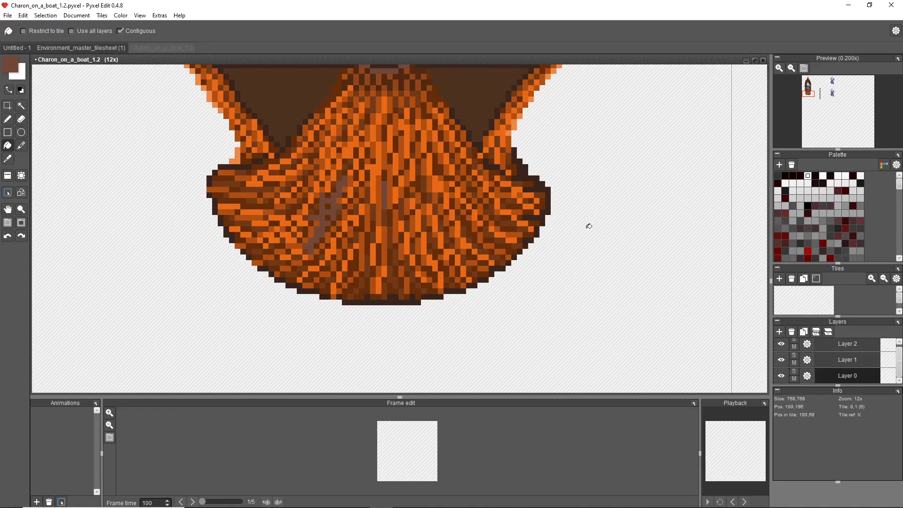
key(ctrl+z)
key(ctrl+z)
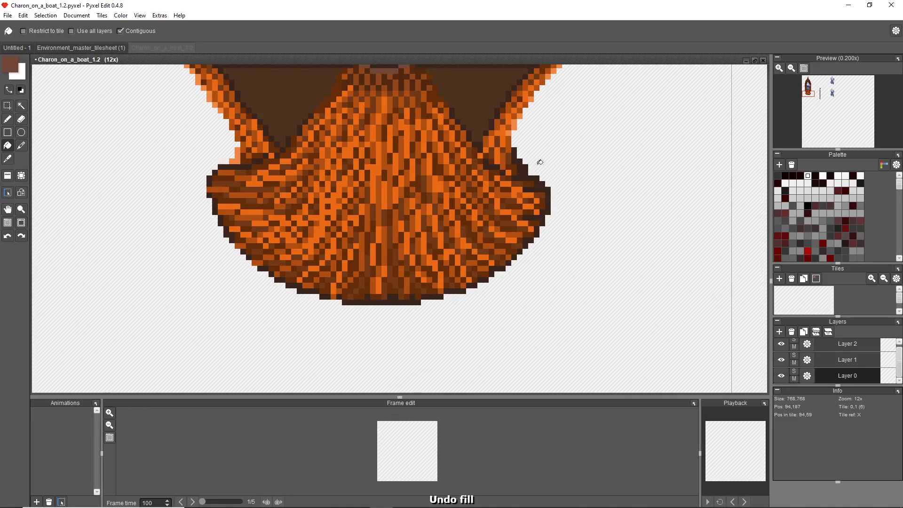
key(ctrl+y)
key(ctrl+y)
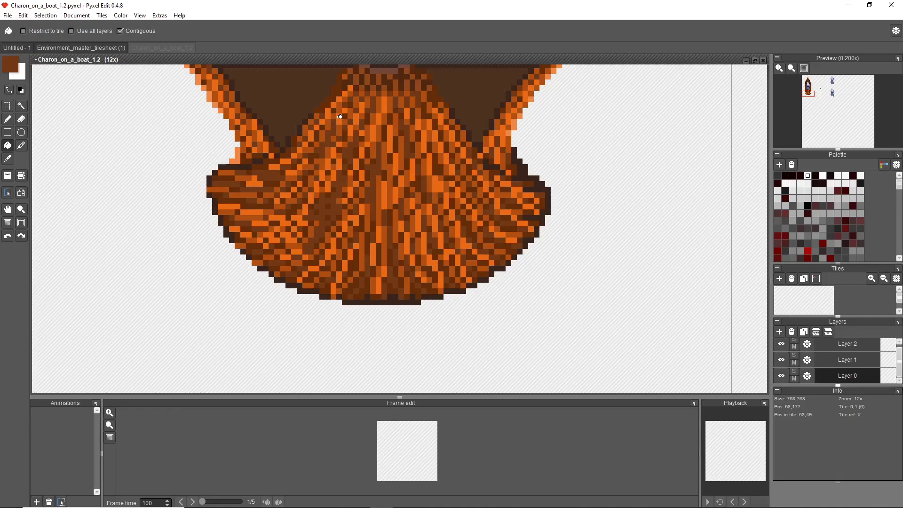
Fill the bright orange streaks in the upper and central part of the fan-shaped end with the mid brown on Layer 0.
click(429, 146)
click(420, 221)
click(386, 197)
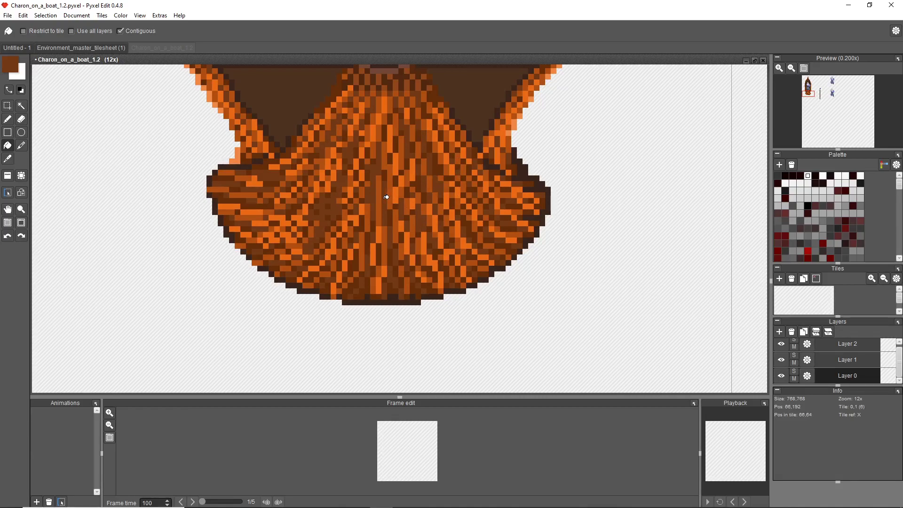
click(333, 242)
click(360, 217)
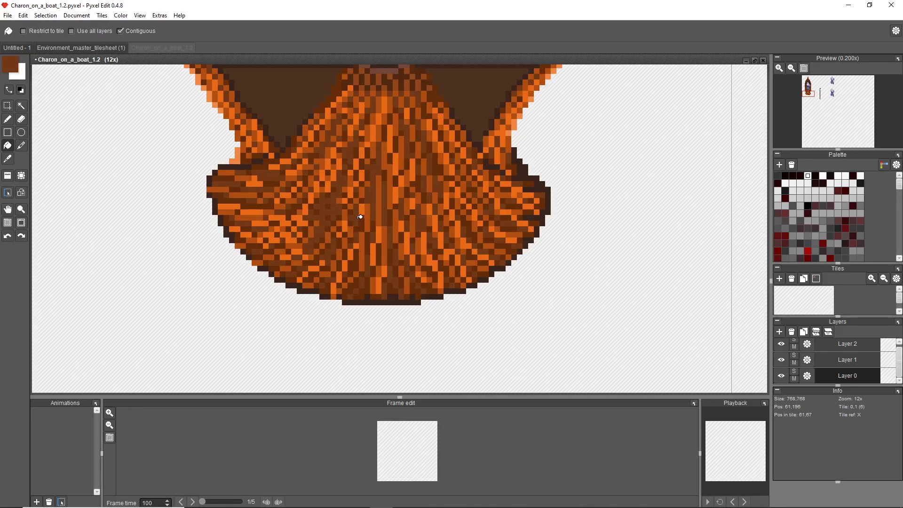
click(381, 117)
click(384, 104)
click(375, 133)
click(397, 160)
click(390, 140)
click(439, 136)
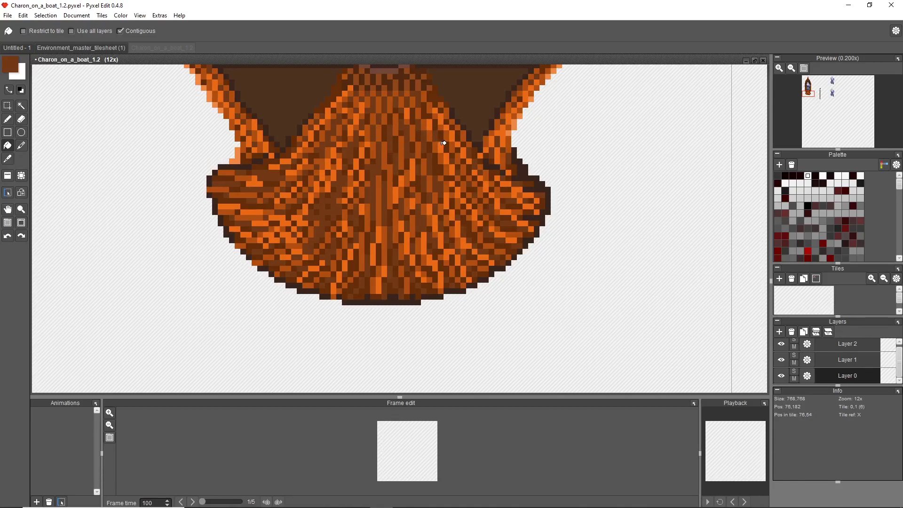
click(447, 151)
Fill more bright orange streaks along the lower edge and on both sides of the fan-shaped end with the same brown.
scroll(422, 116, down, 4)
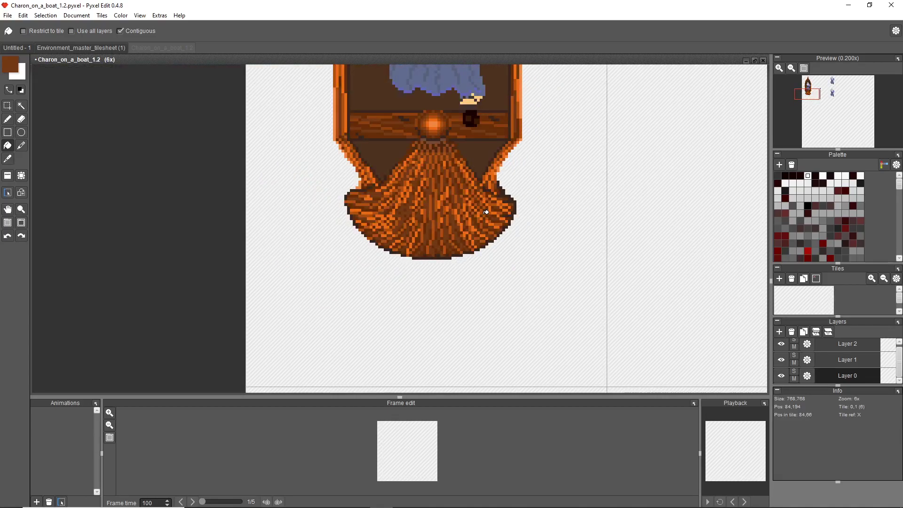
scroll(486, 212, down, 4)
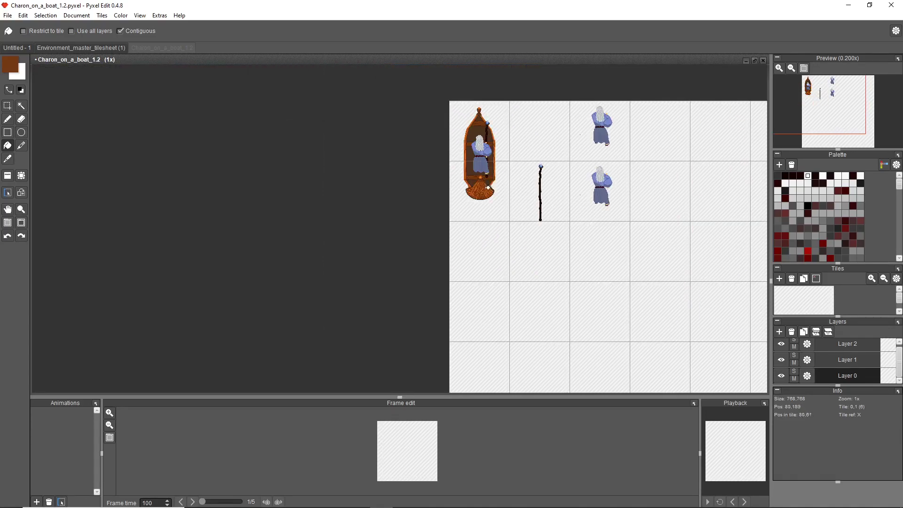
scroll(477, 185, up, 5)
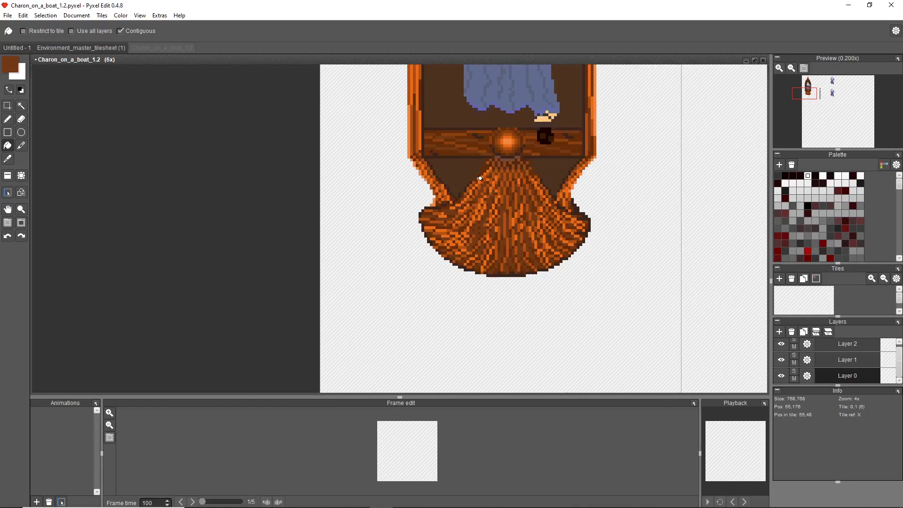
scroll(479, 179, up, 2)
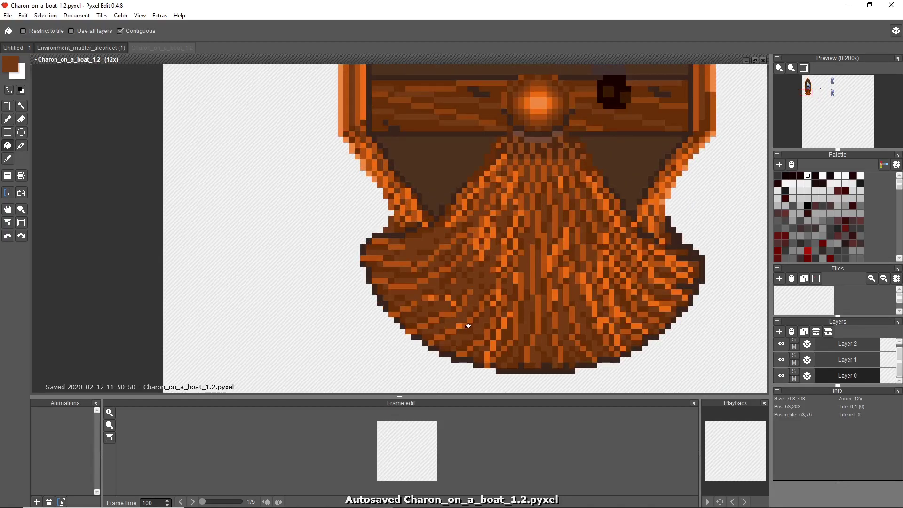
click(490, 352)
click(508, 317)
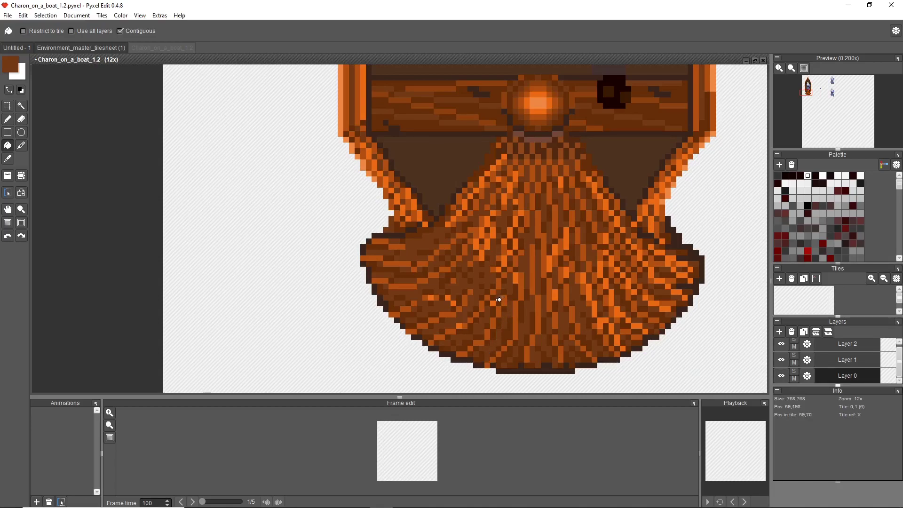
click(579, 299)
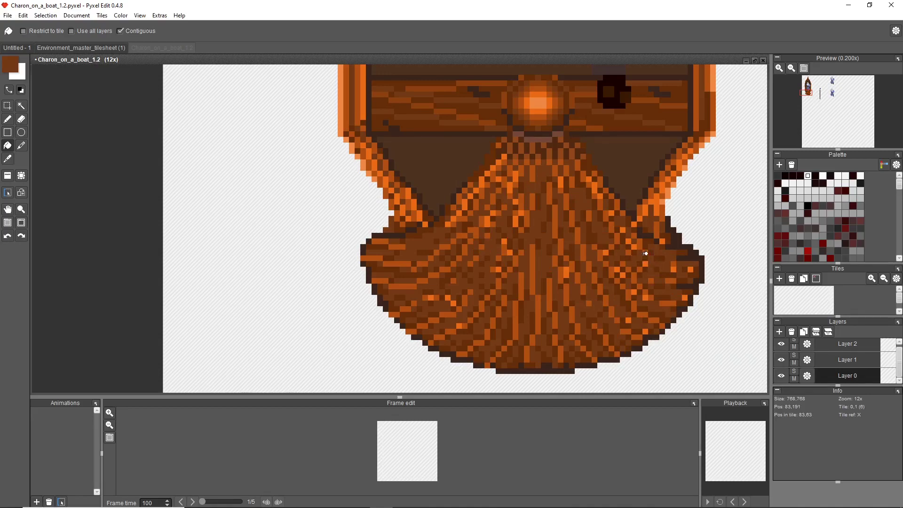
Compare the recoloured fan-shaped end with the whole boat sprite, both up close and at actual size.
scroll(643, 244, down, 4)
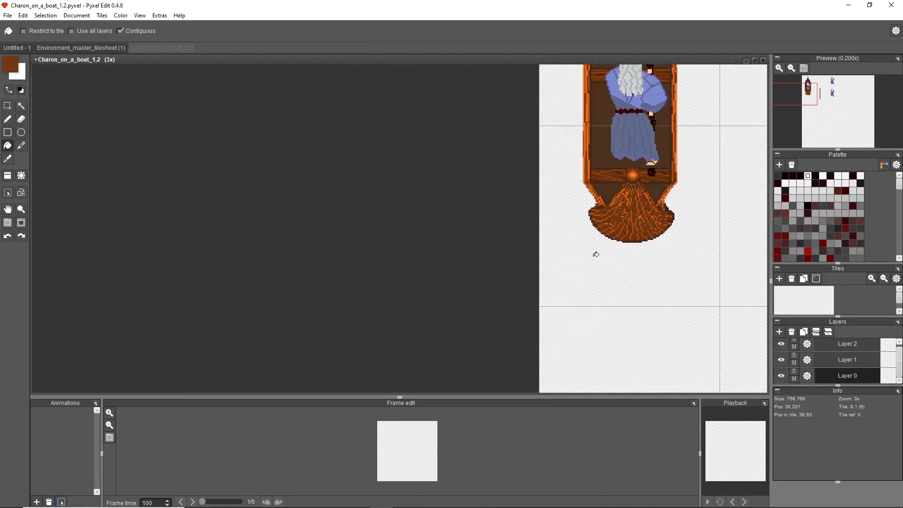
key(space)
drag(701, 206, 609, 258)
scroll(589, 246, up, 2)
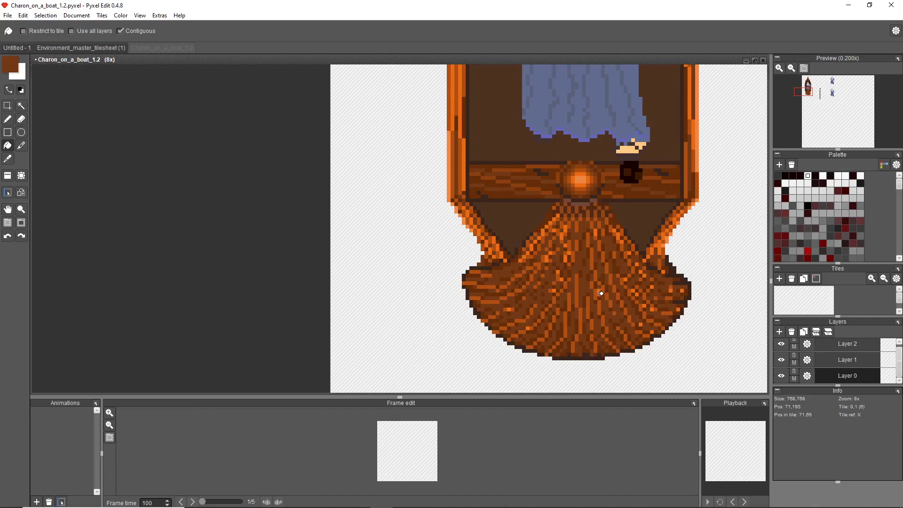
scroll(566, 257, down, 5)
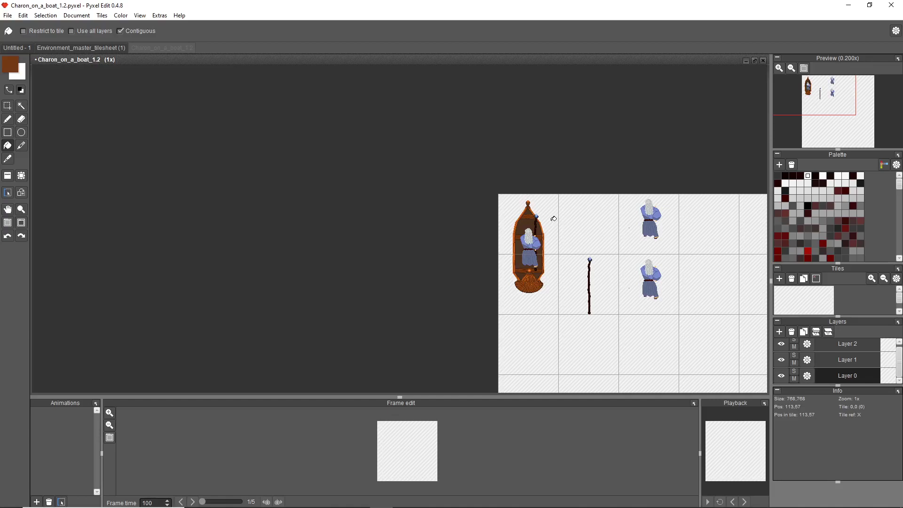
scroll(516, 287, up, 3)
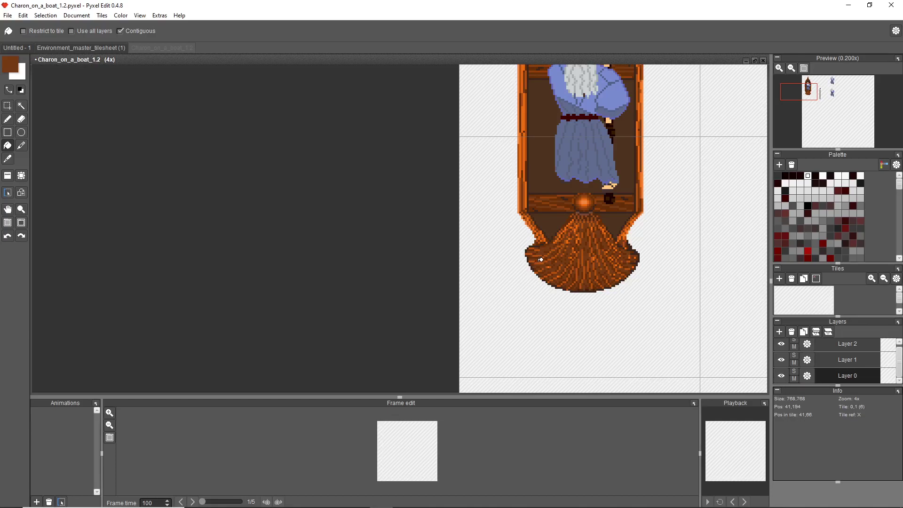
scroll(540, 260, up, 6)
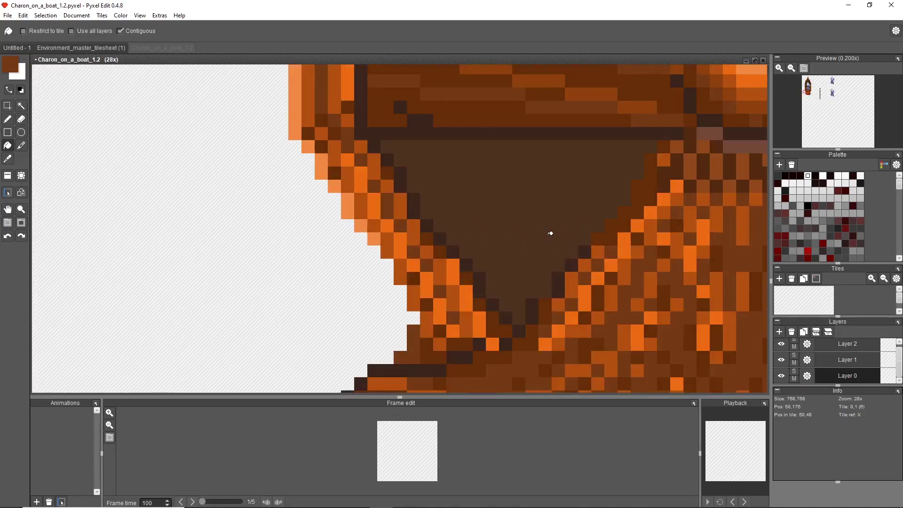
scroll(612, 253, down, 4)
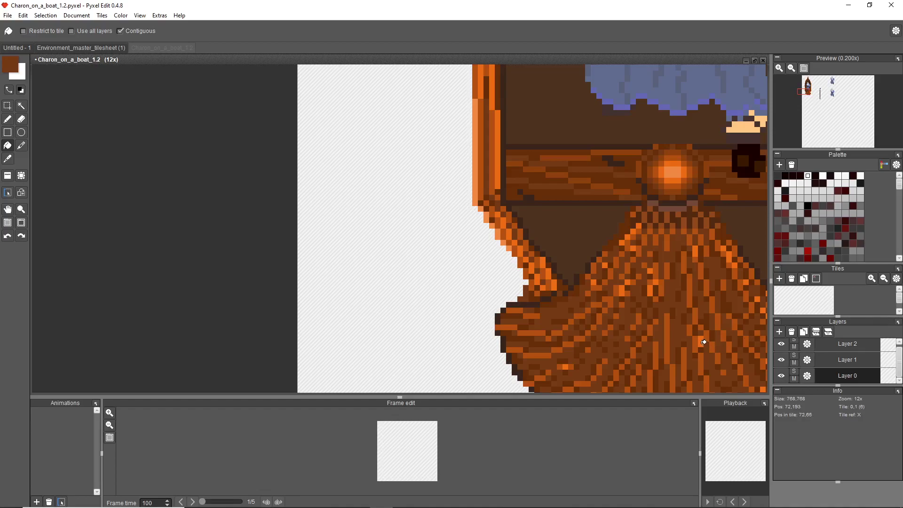
Fill the leftover bright orange pixels scattered over the fan-shaped end with the brown and check the boat at actual size.
drag(748, 353, 567, 238)
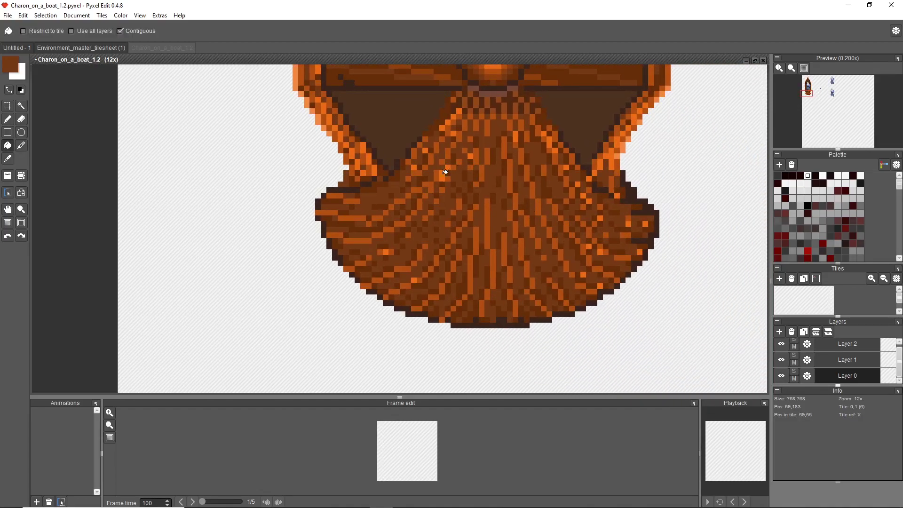
scroll(468, 161, down, 5)
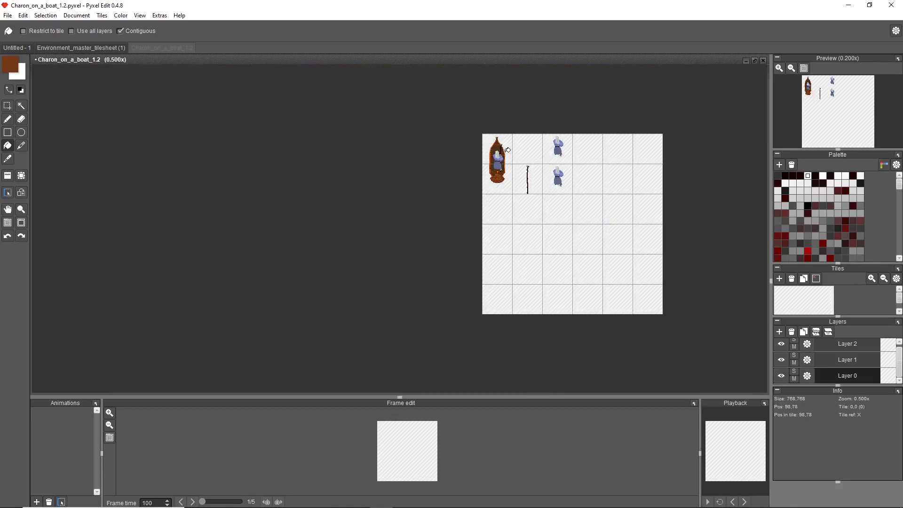
scroll(499, 155, up, 1)
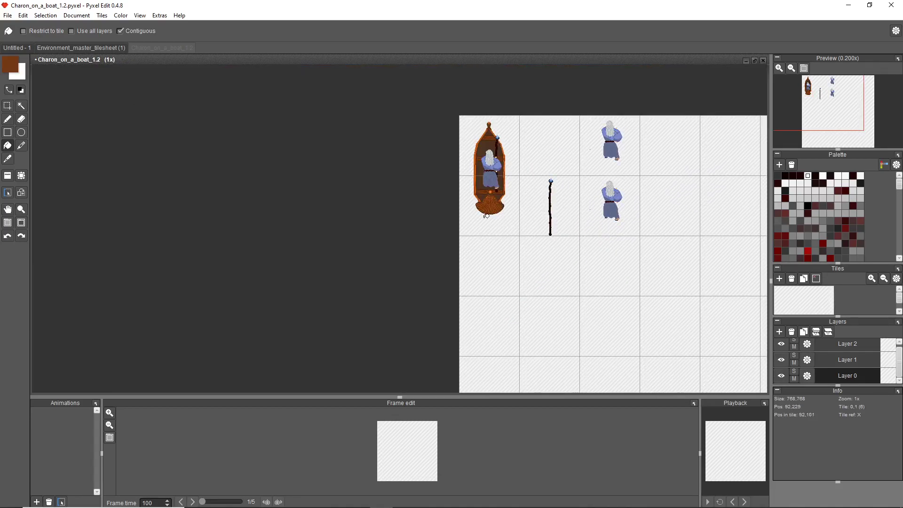
scroll(497, 210, up, 5)
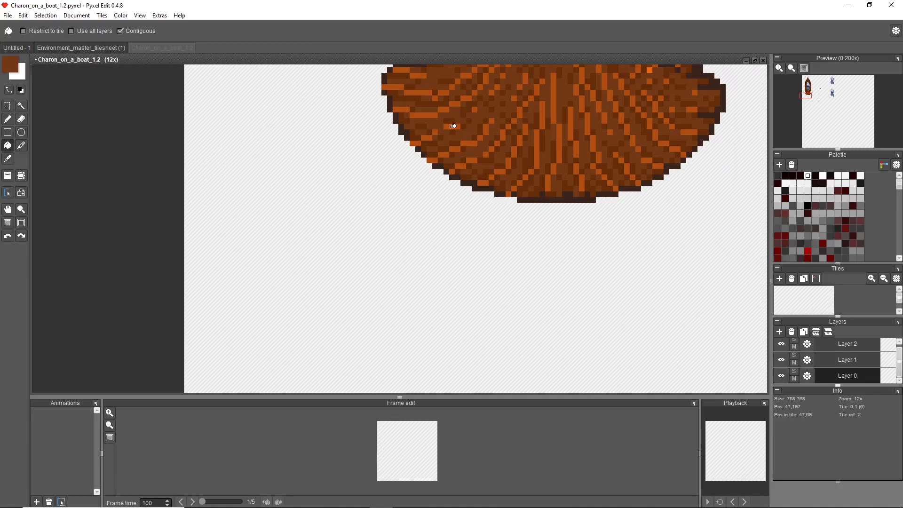
scroll(631, 124, down, 2)
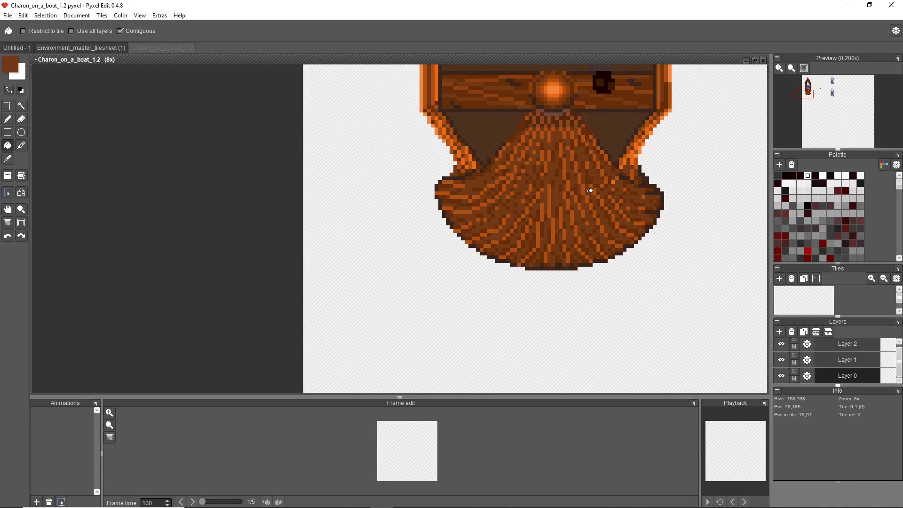
scroll(514, 135, down, 5)
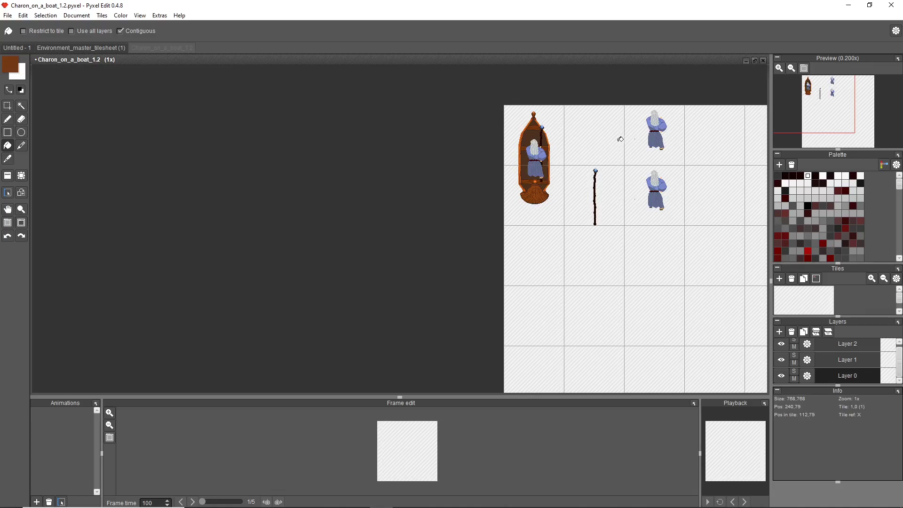
Examine the boat and the upper standing Charon sprite, including his grey hair, blue robe, arms and belt.
scroll(611, 135, up, 2)
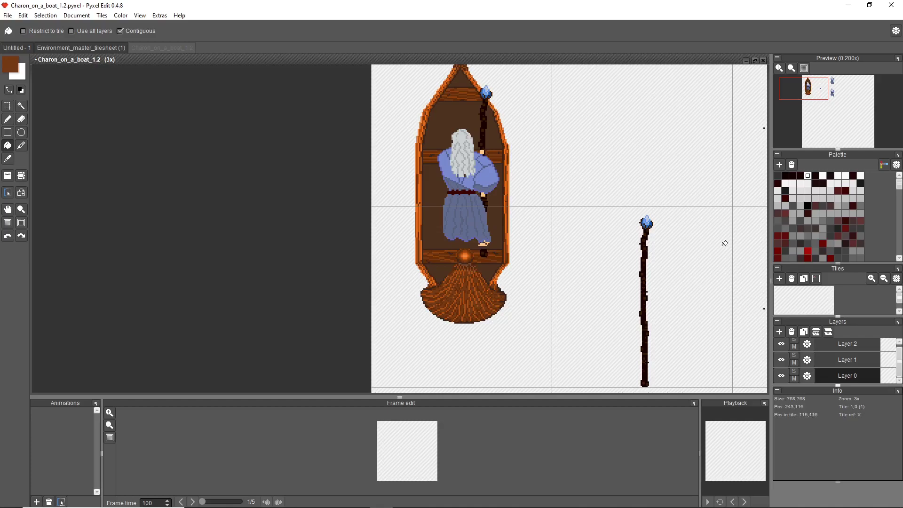
drag(616, 179, 233, 218)
drag(268, 165, 319, 242)
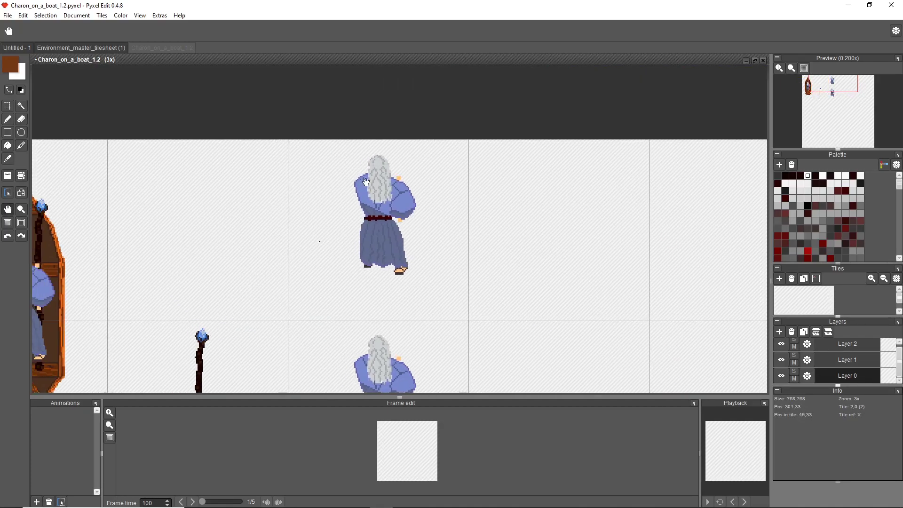
scroll(389, 161, up, 2)
scroll(389, 161, up, 5)
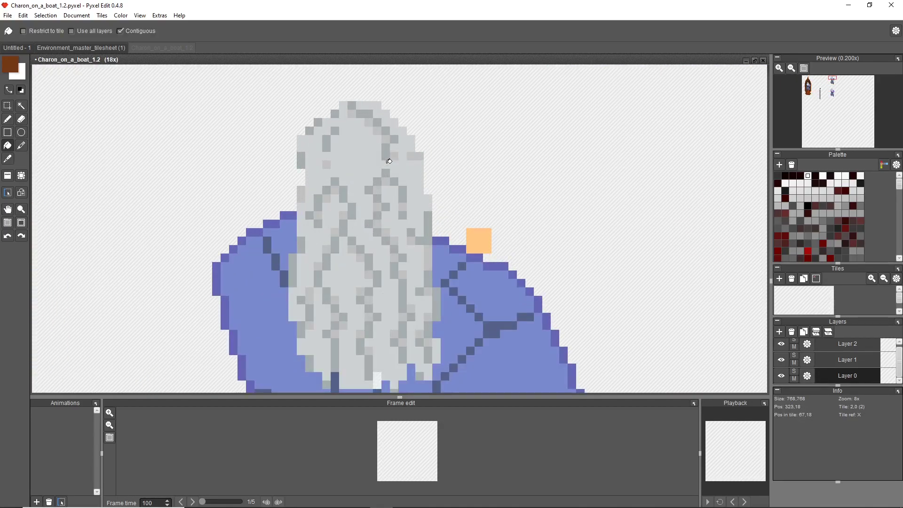
key(space)
drag(448, 185, 445, 159)
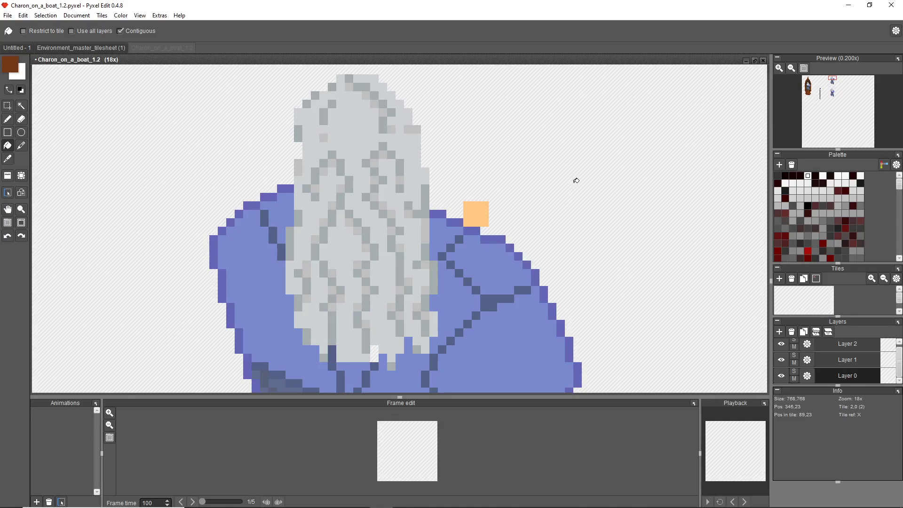
scroll(578, 179, down, 5)
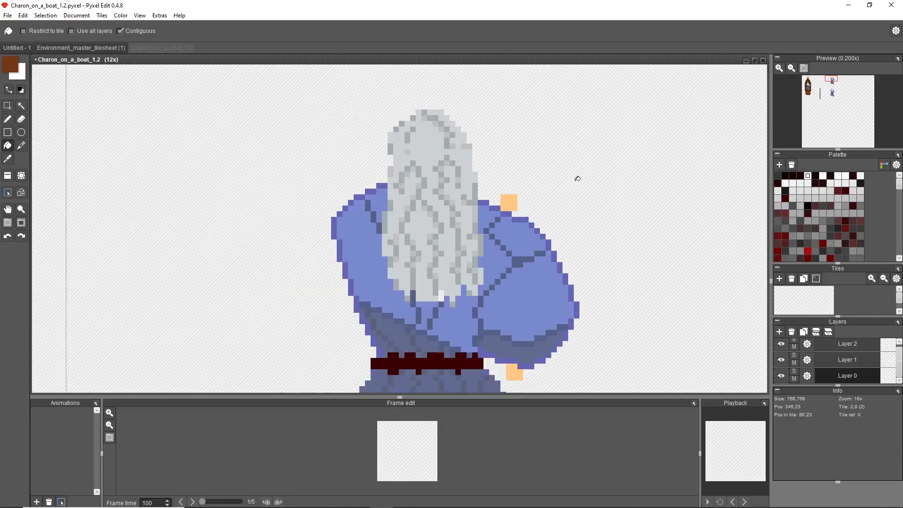
key(space)
drag(555, 347, 548, 217)
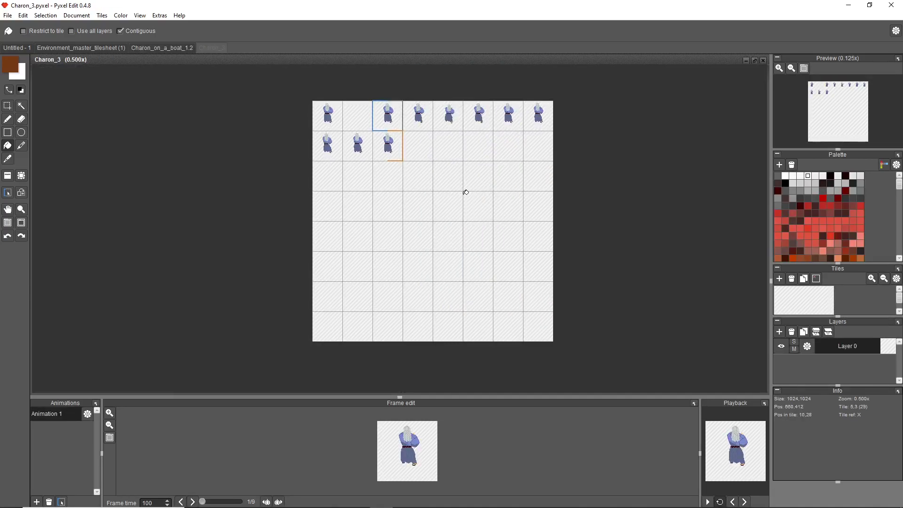
Review the Charon sprite frames in the Charon_3 document and play Animation 1.
scroll(415, 192, up, 2)
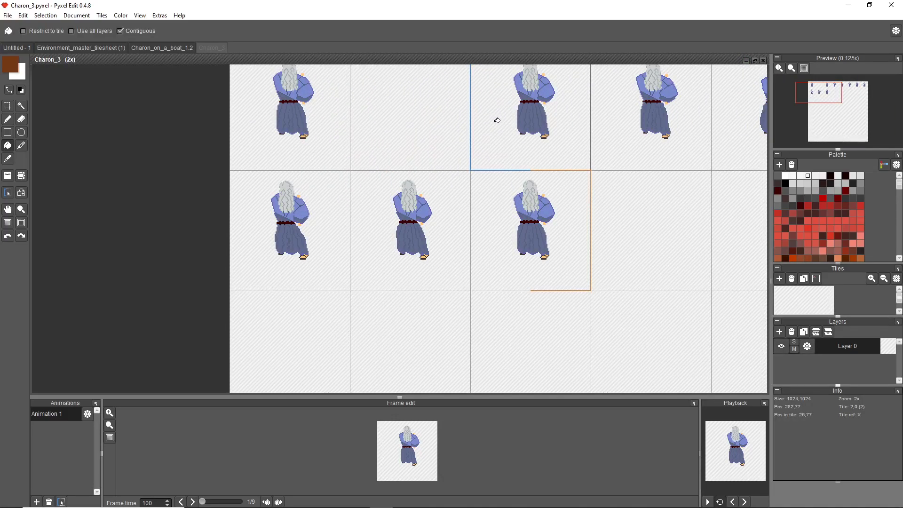
key(h)
drag(684, 206, 299, 216)
key(f)
click(707, 502)
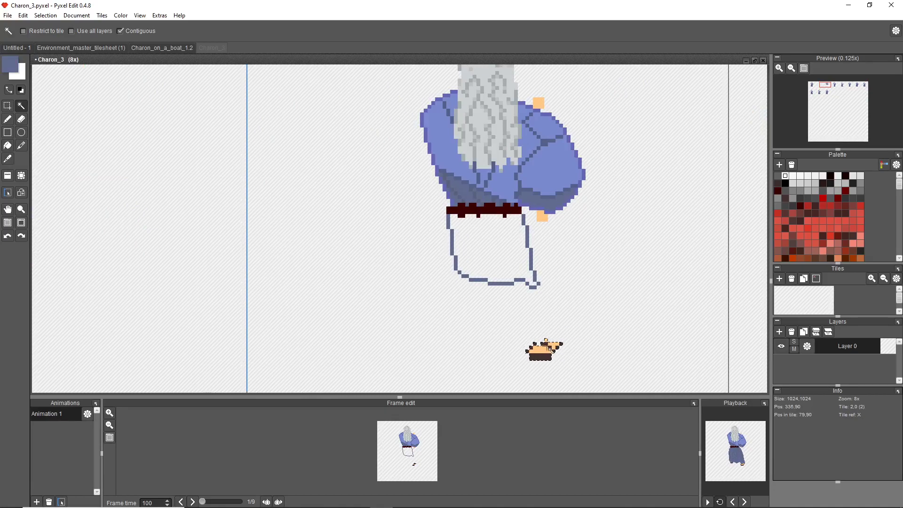
Inspect the selected sandalled foot below the robe outline in the first animation frame.
scroll(547, 354, up, 10)
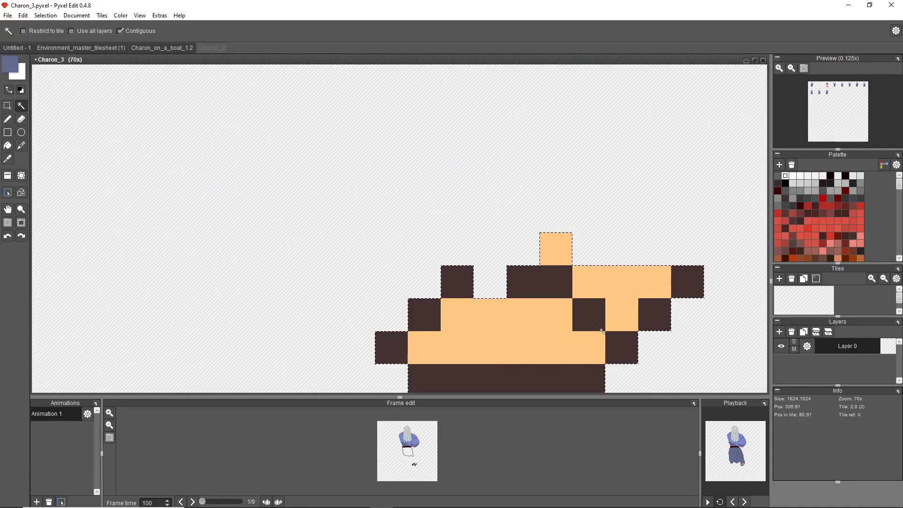
scroll(609, 324, down, 3)
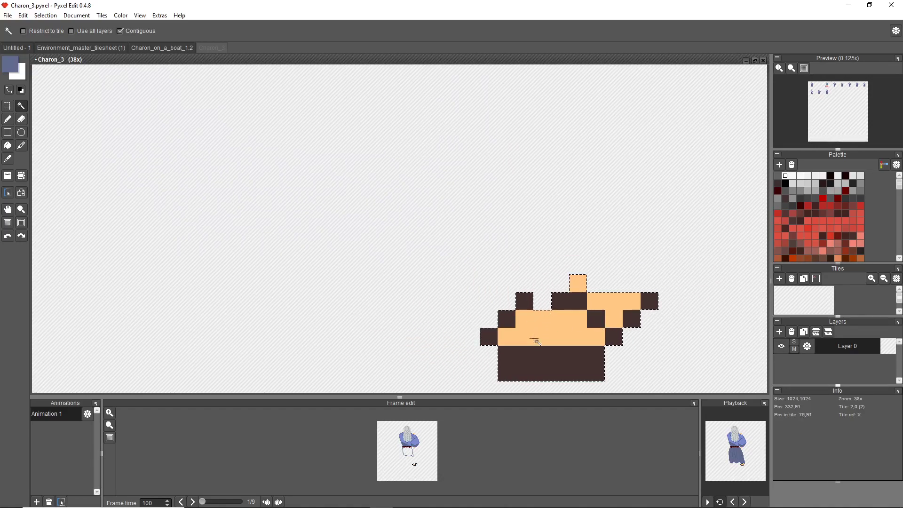
scroll(633, 298, down, 3)
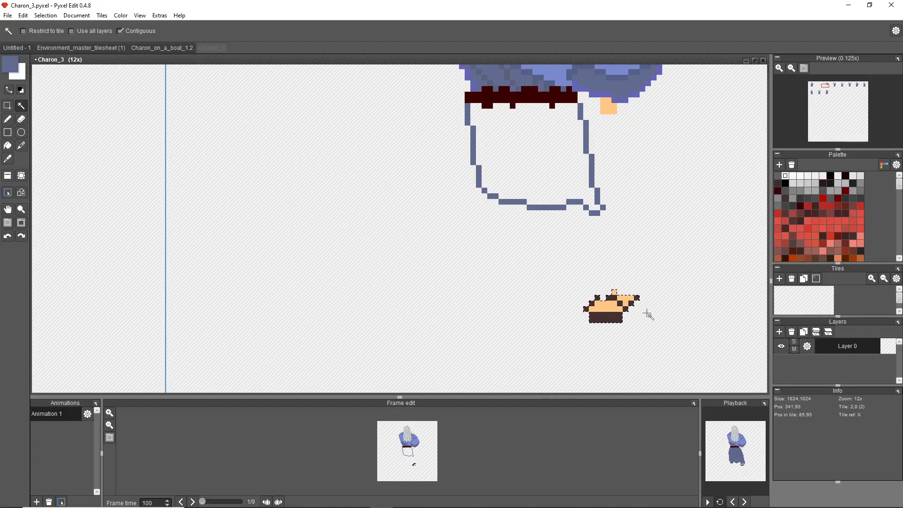
Try replacing the loose sandalled foot with dark brown foot pixels drawn under the hem of the robe outline.
drag(623, 324, 588, 227)
key(b)
scroll(588, 228, down, 3)
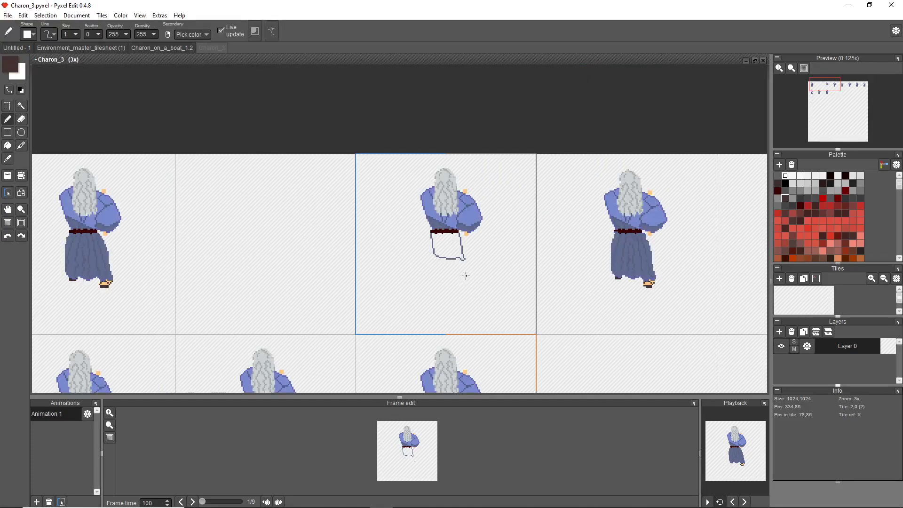
scroll(465, 275, up, 3)
scroll(465, 275, down, 2)
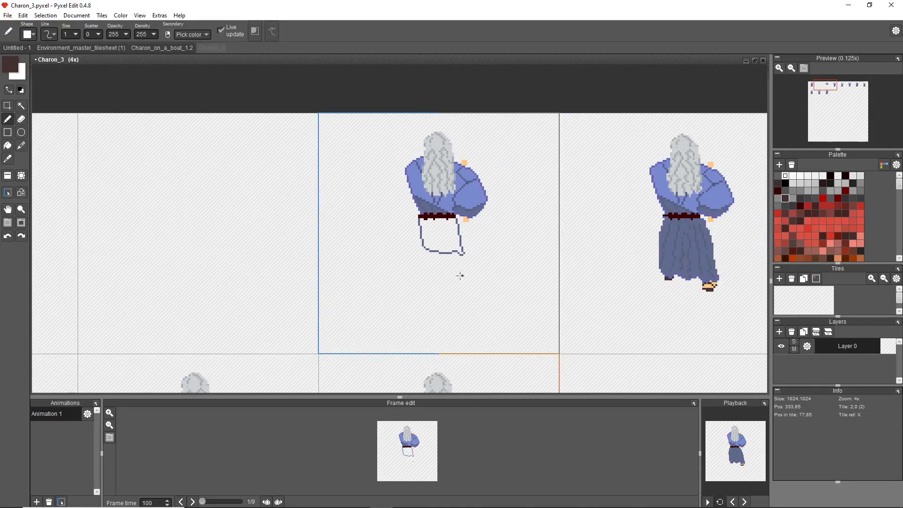
scroll(457, 269, up, 5)
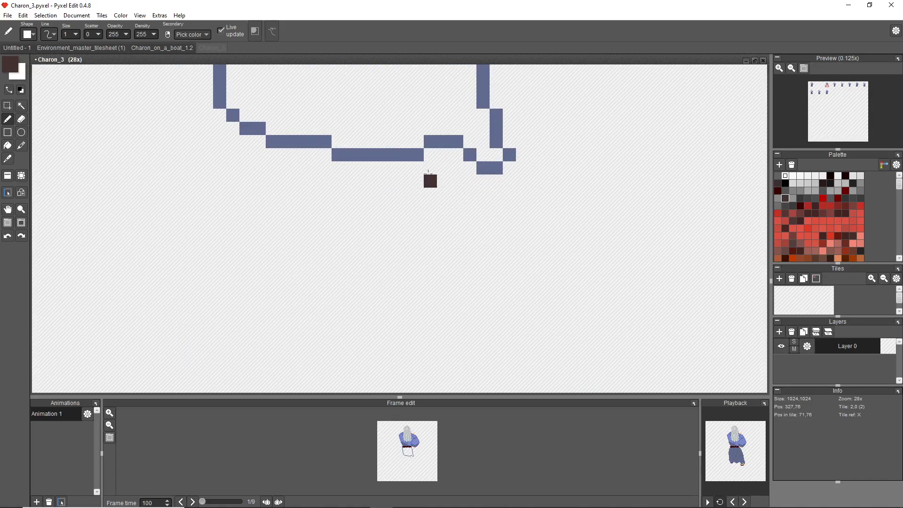
drag(431, 155, 456, 154)
Try filling the empty robe outline with the blue-grey sampled from the neighbouring frame's robe.
scroll(430, 168, down, 5)
key(f)
alt+click(655, 280)
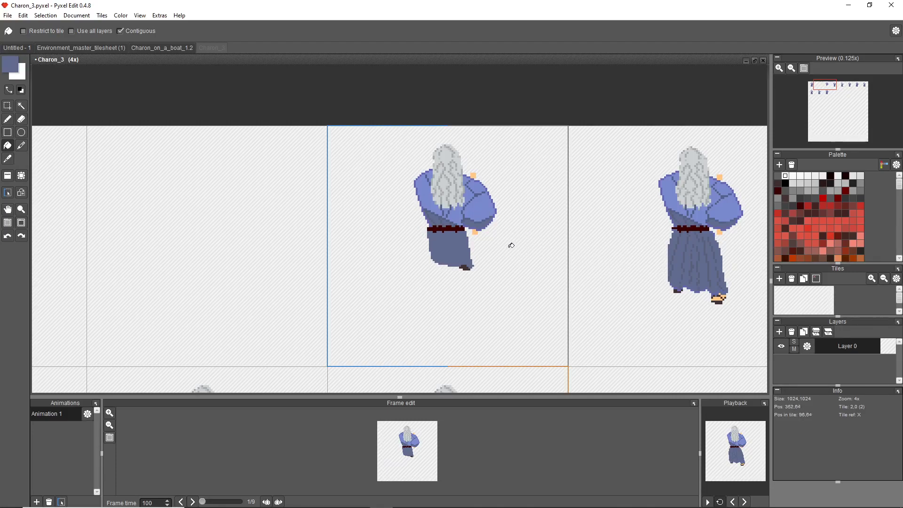
Try undoing the robe fill, erasing the lower outline and redrawing it in purple-blue with a slanted hem.
key(ctrl+z)
key(e)
scroll(463, 264, up, 4)
mouse_move(464, 265)
mouse_down()
mouse_move(506, 257)
mouse_move(548, 268)
mouse_move(550, 261)
mouse_move(525, 269)
mouse_move(513, 258)
mouse_move(544, 255)
mouse_move(518, 111)
mouse_up()
scroll(306, 198, down, 5)
key(space)
drag(307, 198, 338, 198)
key(b)
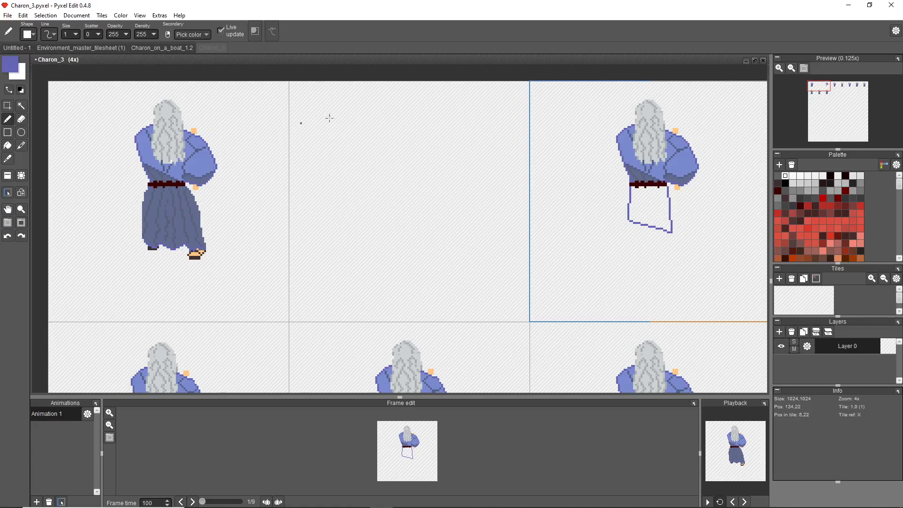
key(space)
mouse_move(701, 113)
mouse_down()
mouse_move(516, 99)
mouse_move(438, 108)
mouse_up()
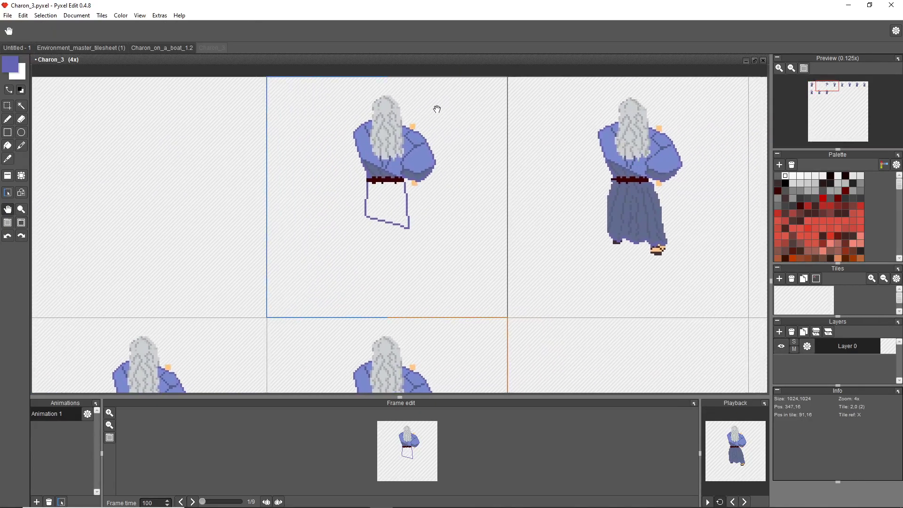
scroll(452, 173, down, 1)
Undo the robe edits in the first animation frame back to the complete original Charon sprite.
key(ctrl+z)
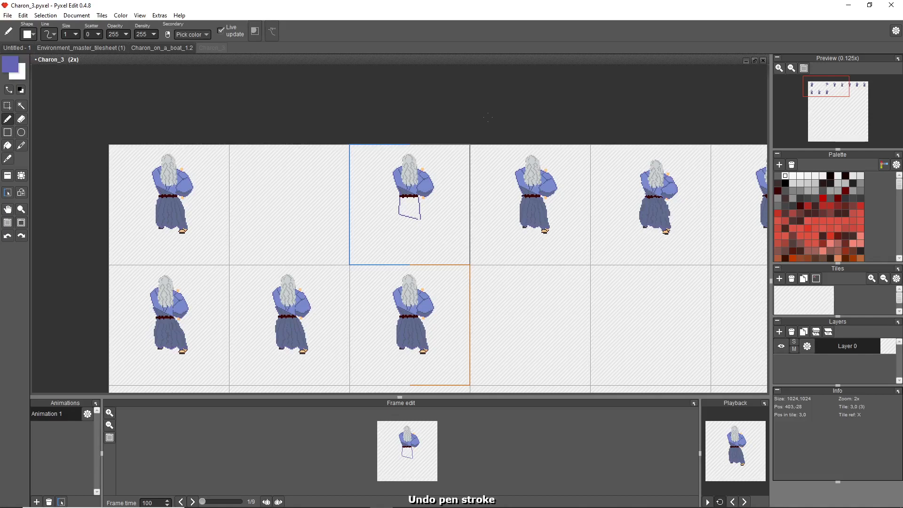
key(ctrl+z)
key(ctrl+z)
key(ctrl+z)
key(ctrl+z)
key(ctrl+z)
key(ctrl+z)
key(ctrl+z)
key(ctrl+z)
key(ctrl+z)
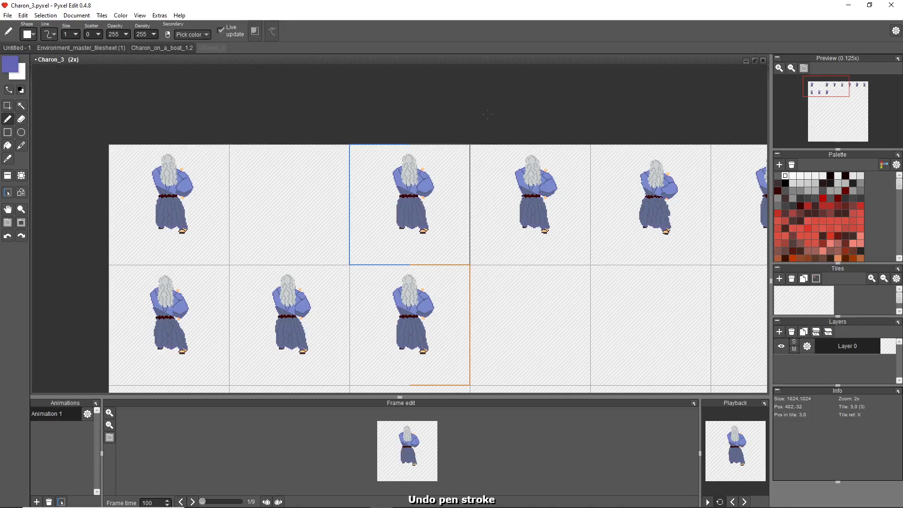
Enlarge the animation playback view, play Animation 1 to review Charon's movement and stop it.
click(765, 403)
click(746, 402)
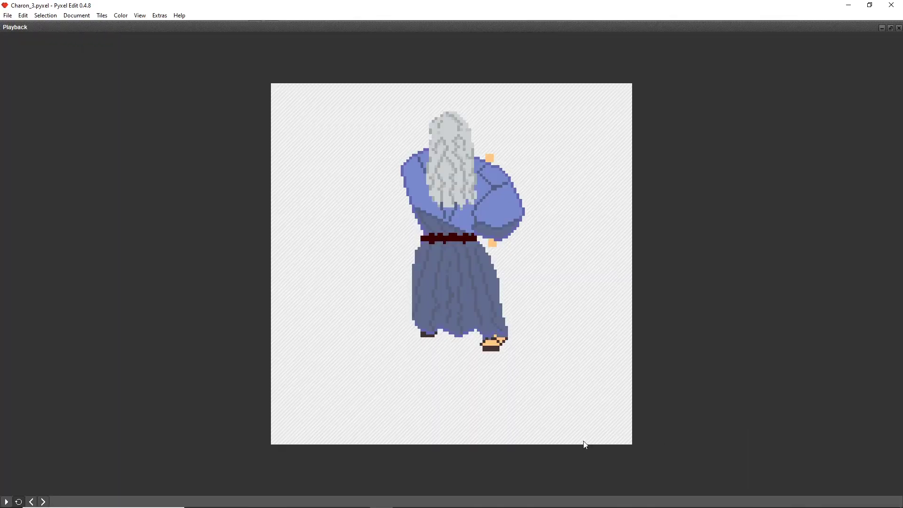
click(7, 502)
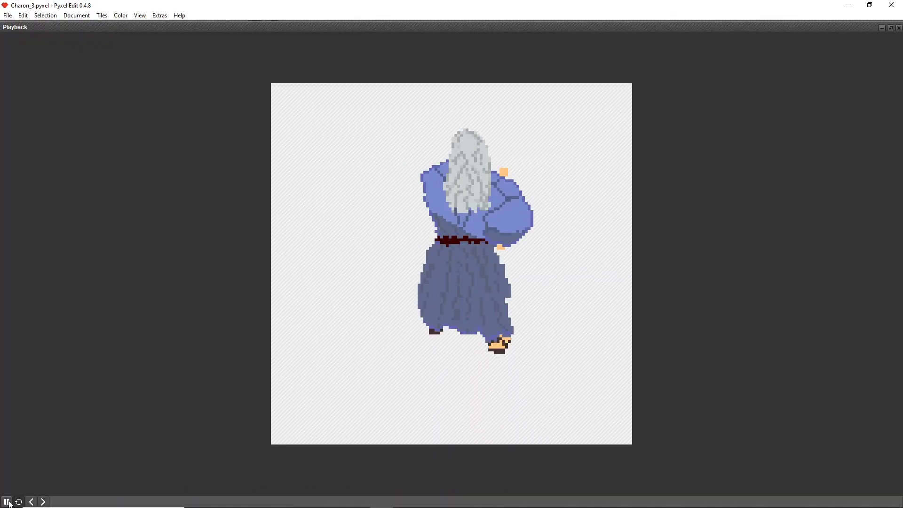
click(6, 502)
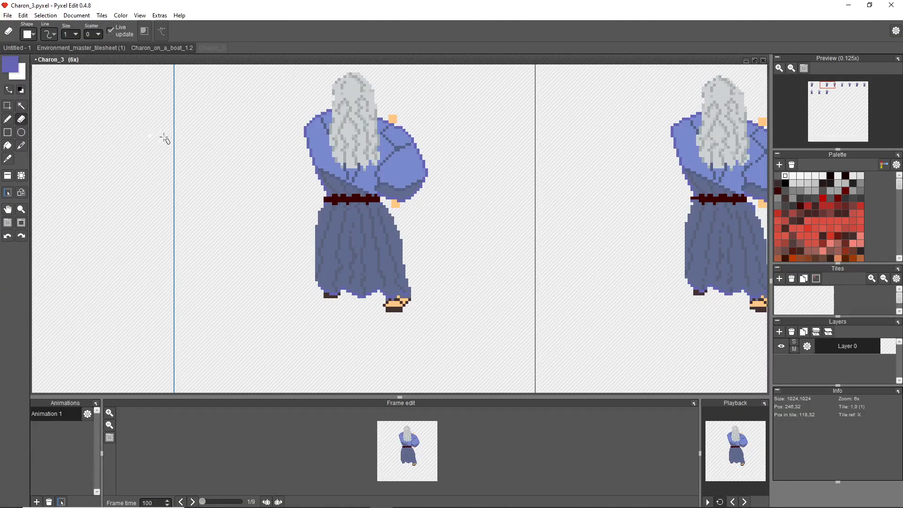
Shorten the first frame's robe by erasing a 5-pixel horizontal band and moving the lower robe and feet up to close the gap.
scroll(76, 37, up, 4)
drag(312, 253, 399, 254)
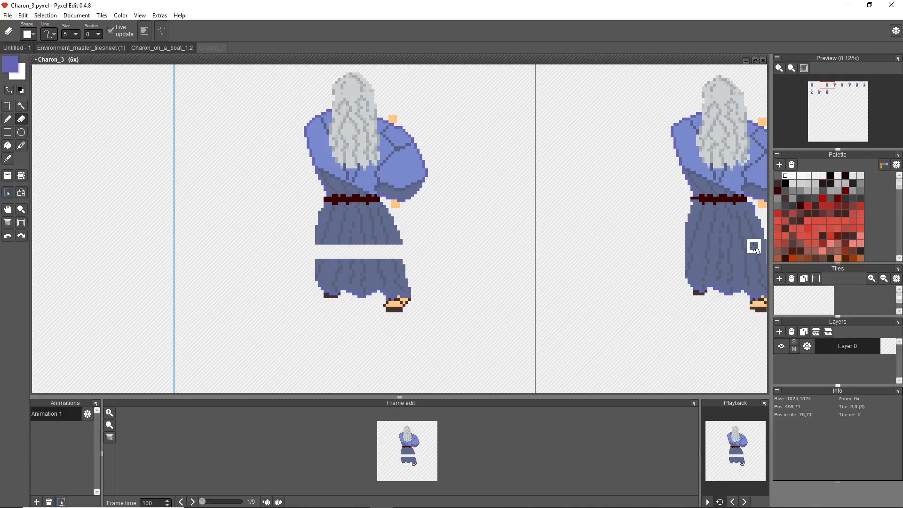
key(m)
drag(312, 258, 414, 312)
scroll(359, 274, up, 1)
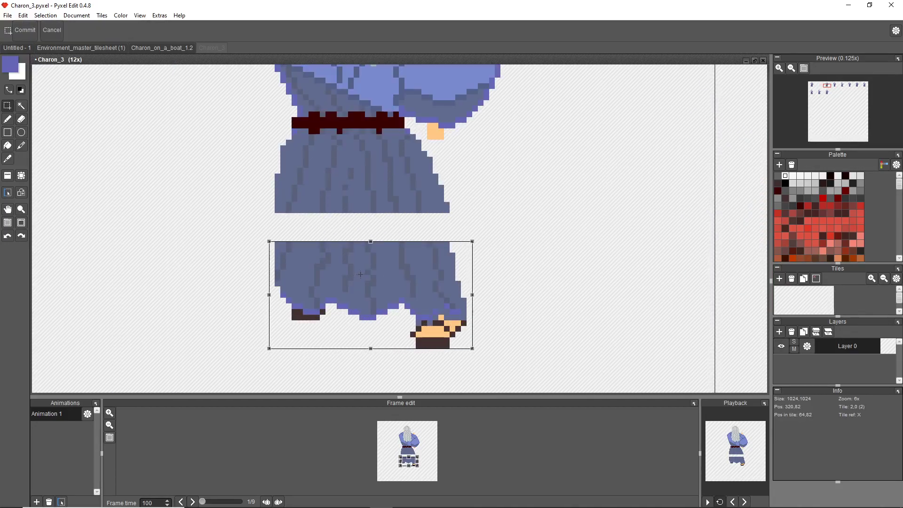
drag(362, 276, 362, 251)
scroll(372, 264, down, 2)
drag(570, 199, 487, 217)
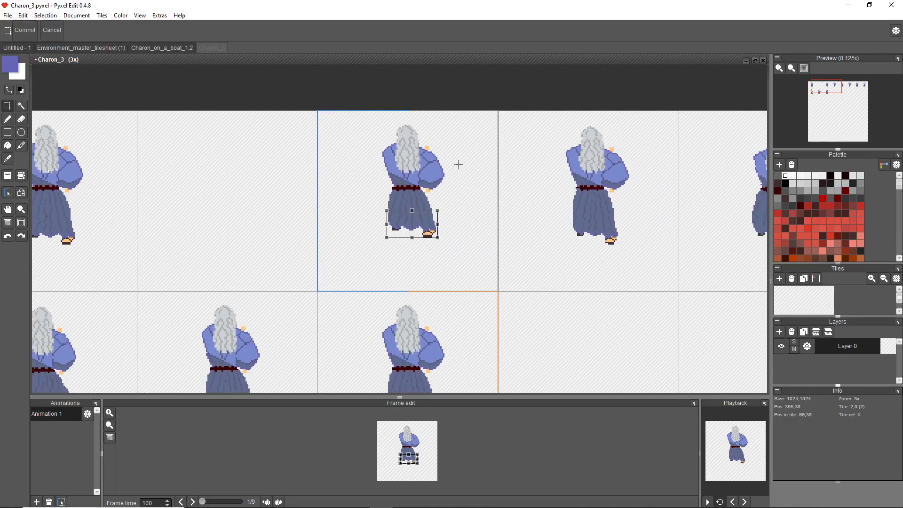
scroll(458, 164, down, 2)
key(Return)
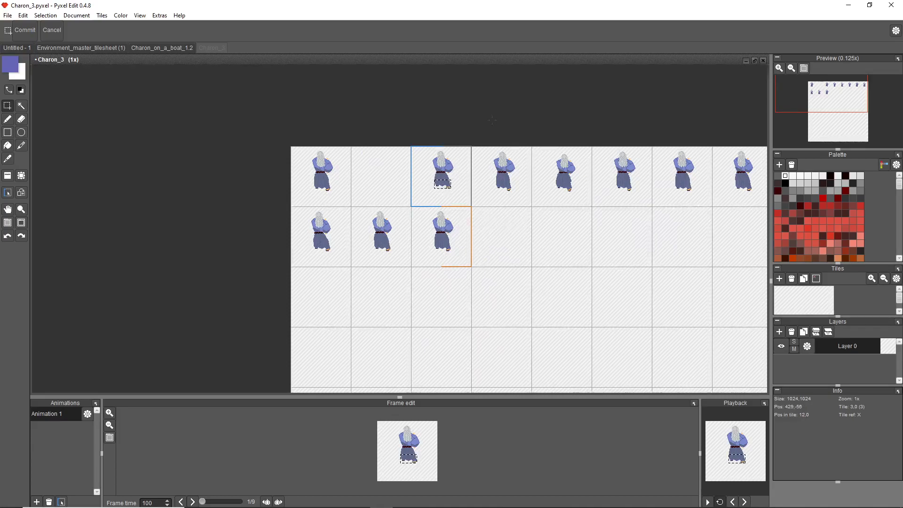
Erase a straight 5-pixel horizontal band across the robe in the second animation frame, undoing uneven strokes.
scroll(501, 177, up, 4)
key(e)
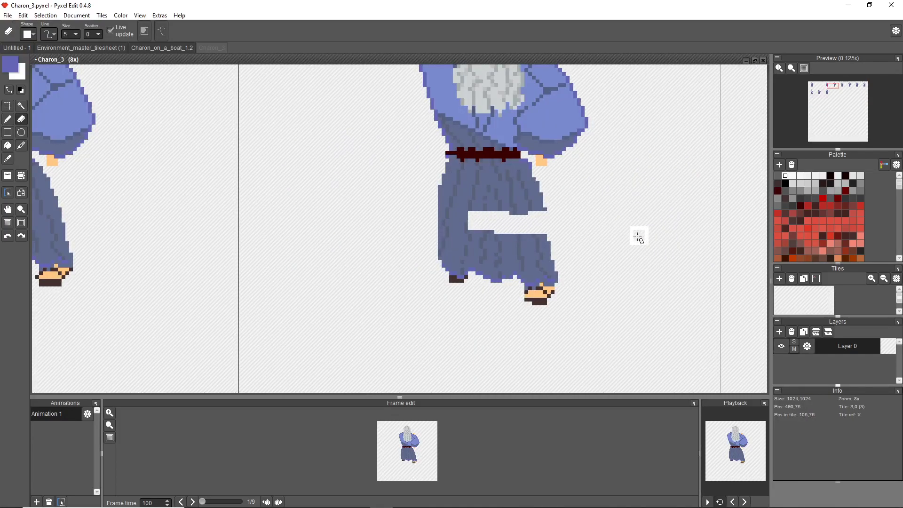
key(ctrl+z)
drag(549, 225, 444, 221)
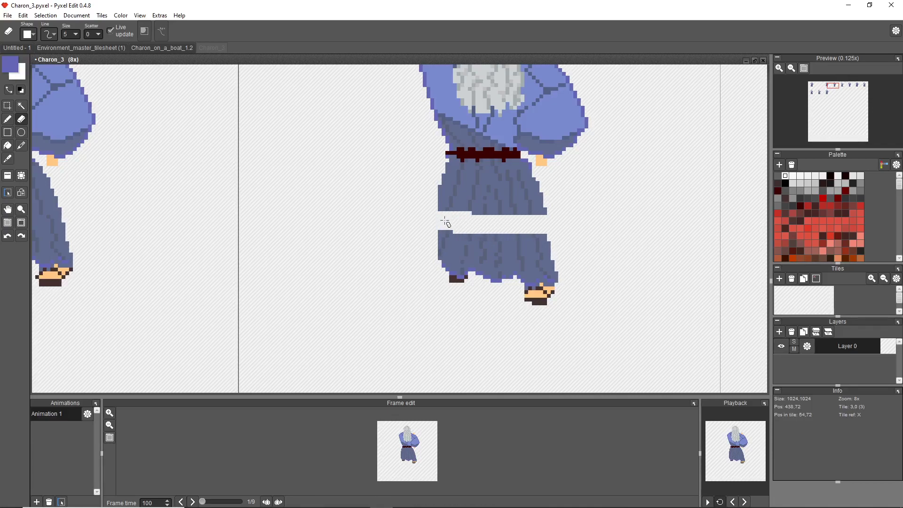
key(ctrl+z)
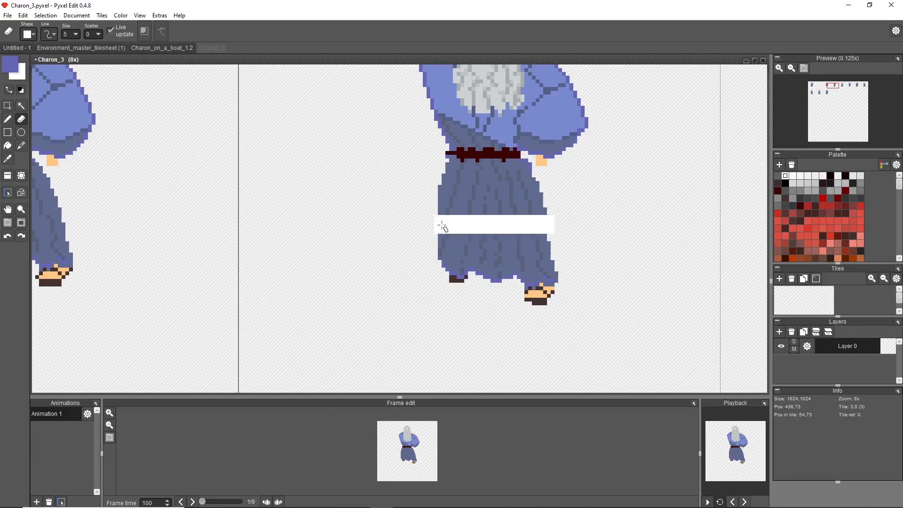
scroll(571, 234, right, 5)
drag(570, 234, 519, 232)
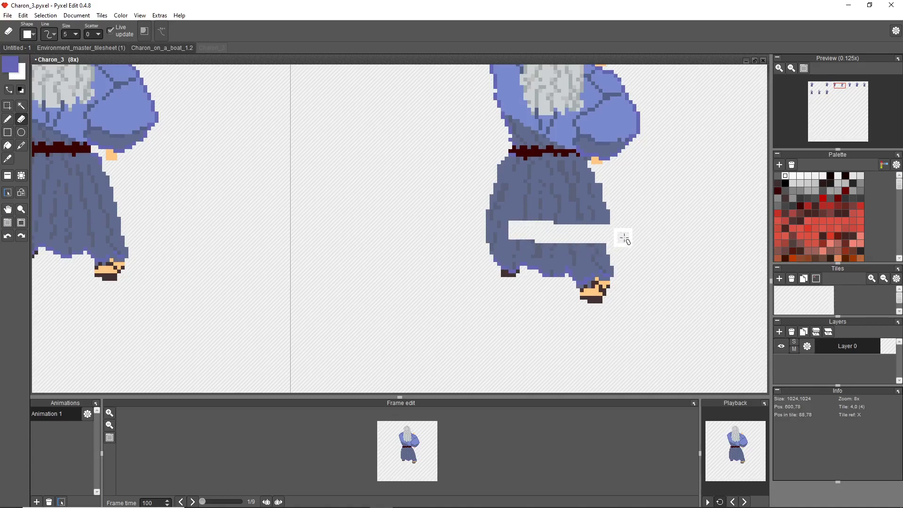
key(ctrl+z)
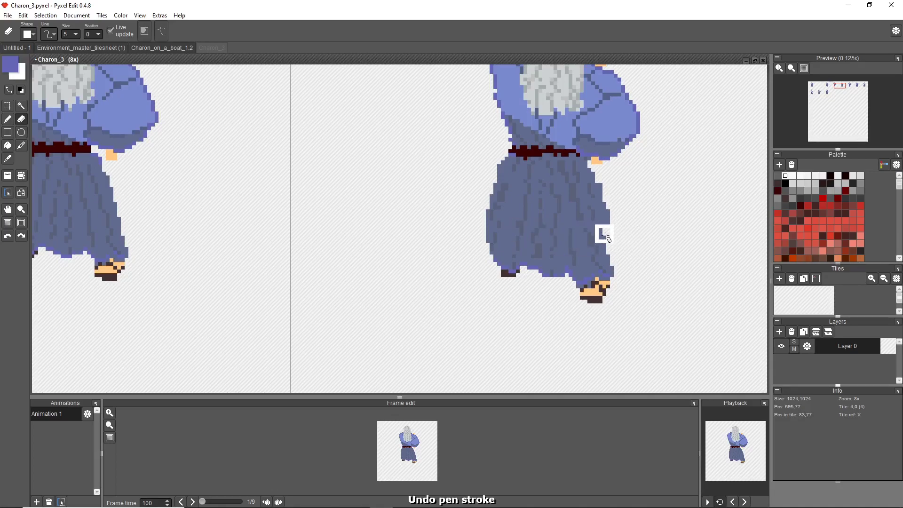
drag(606, 236, 572, 237)
key(ctrl+z)
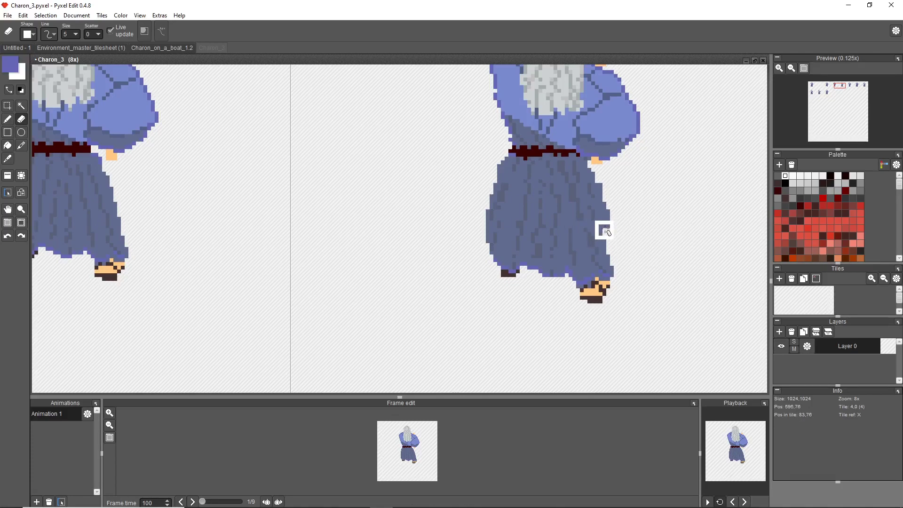
Erase a 5-pixel band across the third frame's robe and move the lower robe and feet up to close the gap.
drag(605, 230, 488, 230)
key(s)
drag(480, 237, 626, 301)
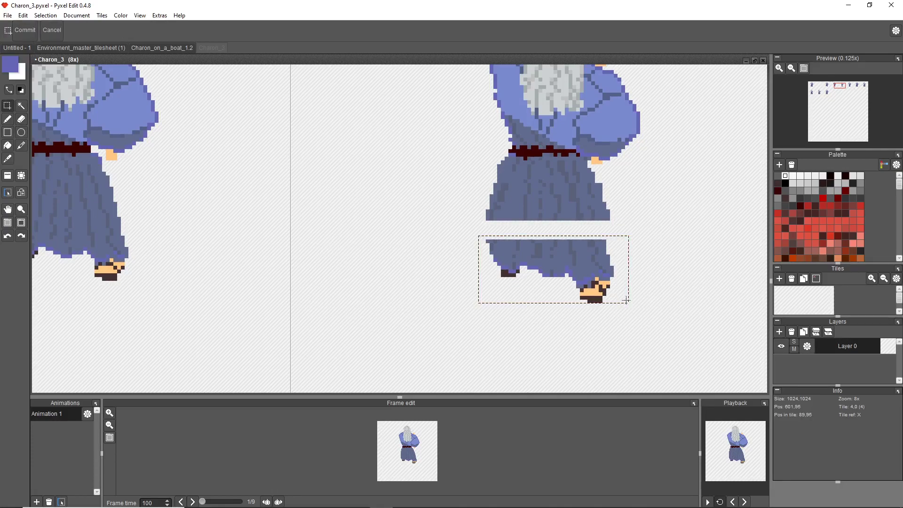
key(ctrl+t)
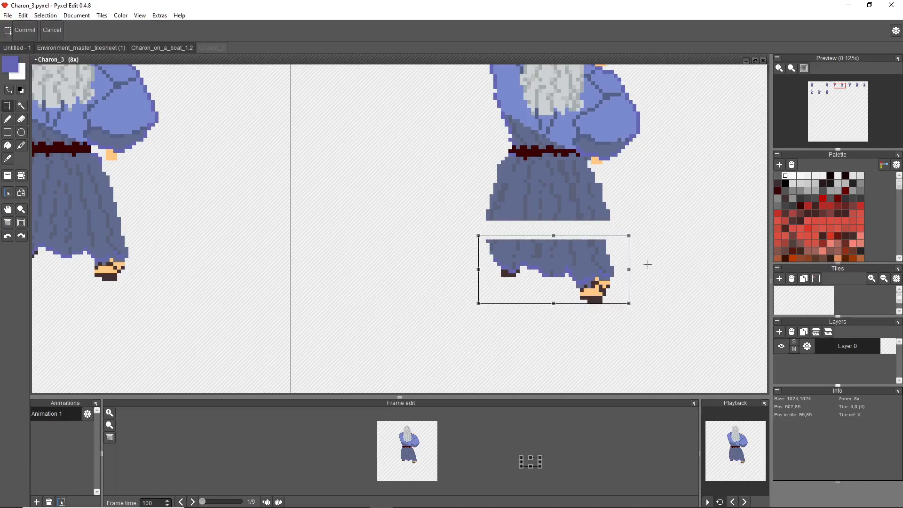
drag(560, 271, 559, 253)
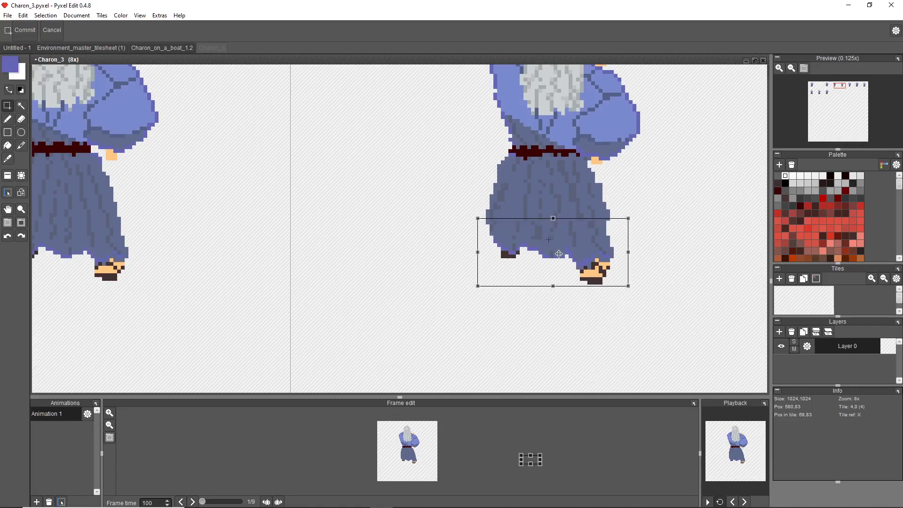
scroll(665, 170, down, 2)
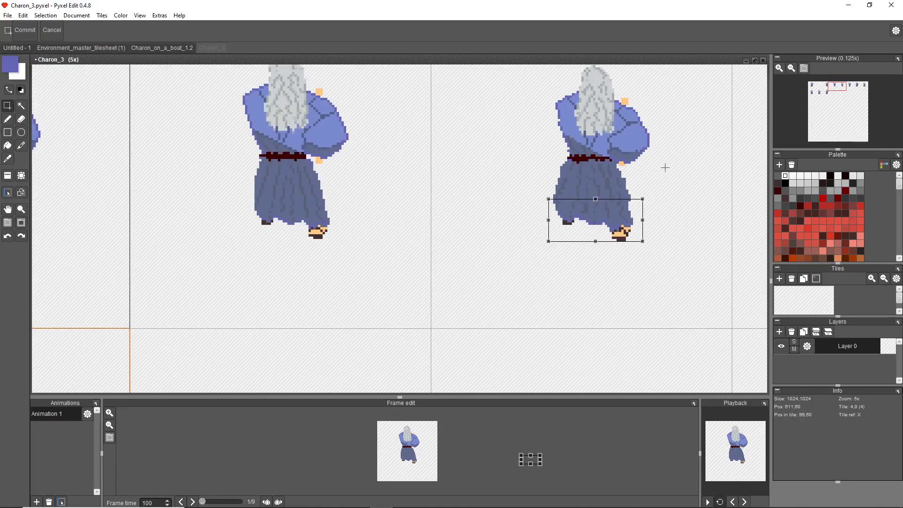
Erase a 5-pixel horizontal band across Charon's robe in the fourth animation frame.
key(space)
drag(710, 107, 524, 153)
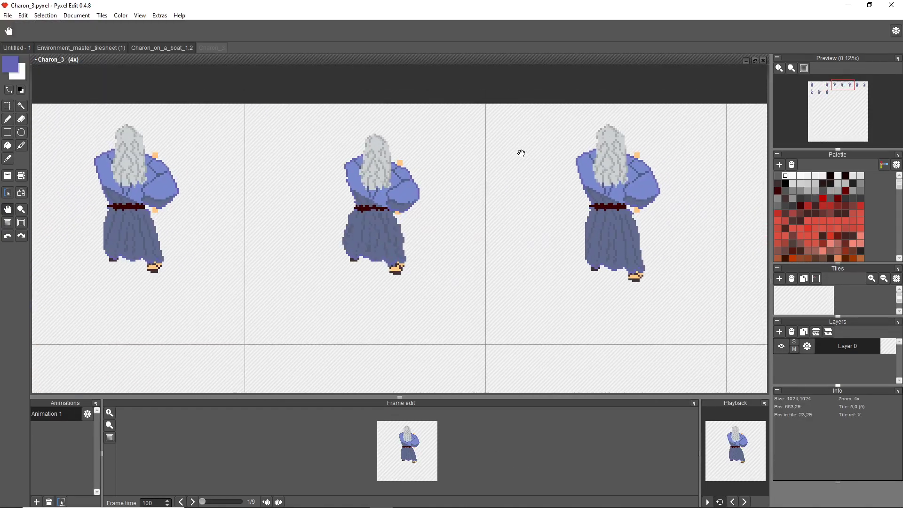
scroll(614, 219, up, 1)
scroll(614, 219, up, 3)
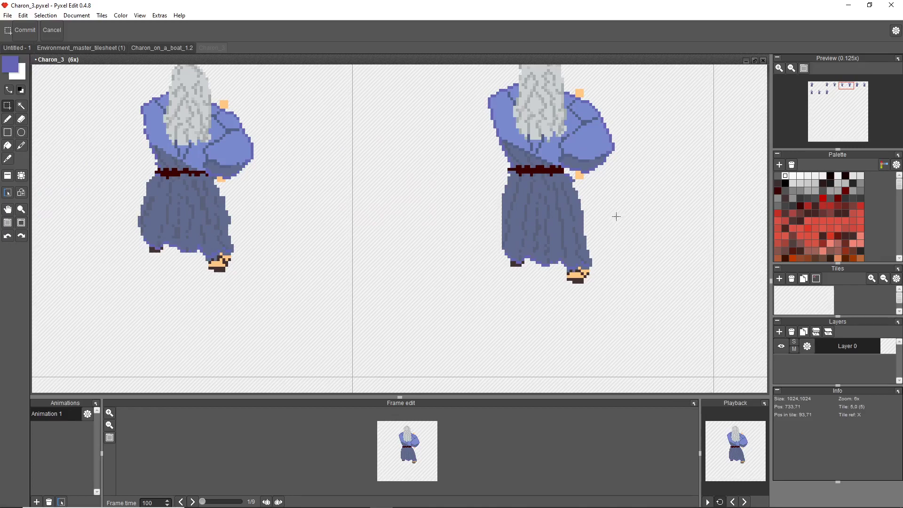
key(e)
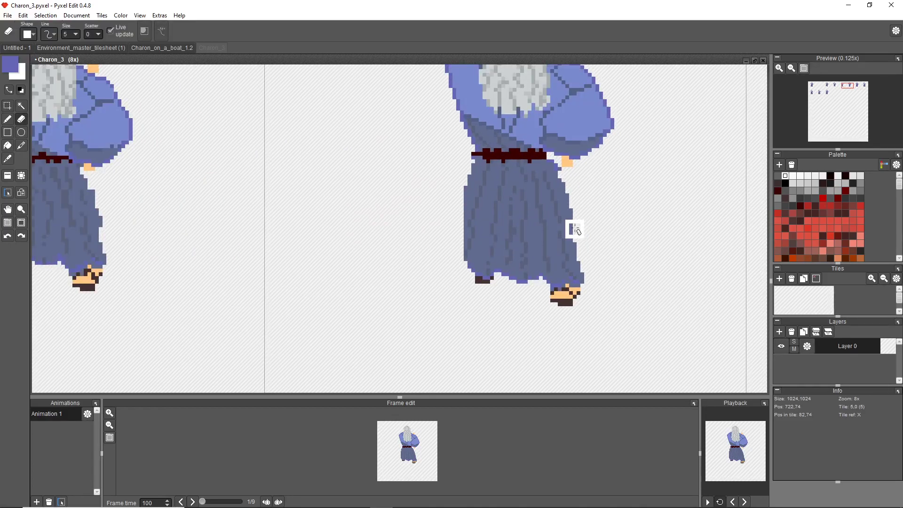
drag(575, 229, 467, 232)
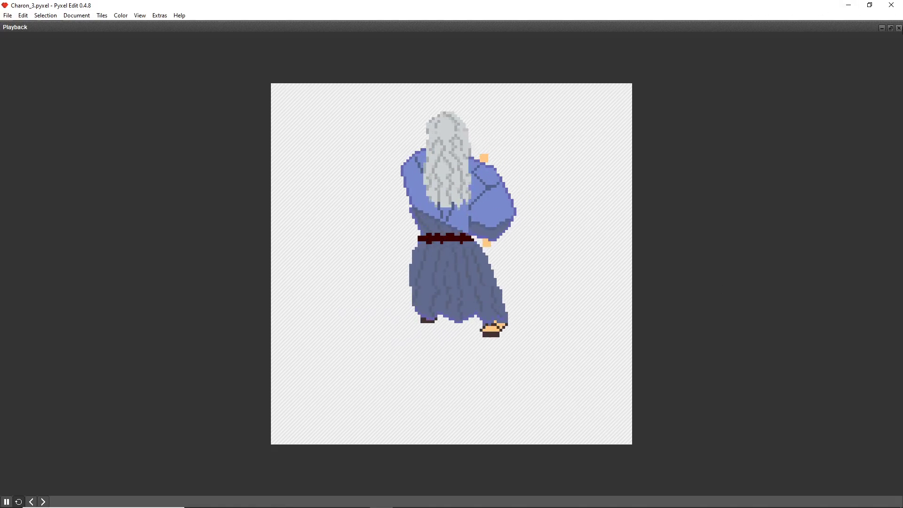
Close the enlarged playback view and look over the shortened Charon frames on the sprite sheet.
click(899, 28)
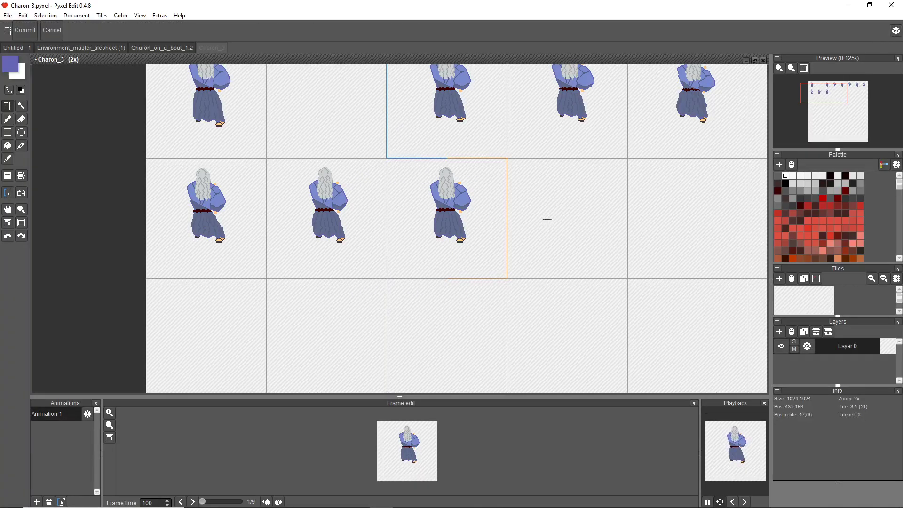
scroll(516, 204, up, 1)
scroll(517, 204, down, 3)
scroll(517, 202, up, 1)
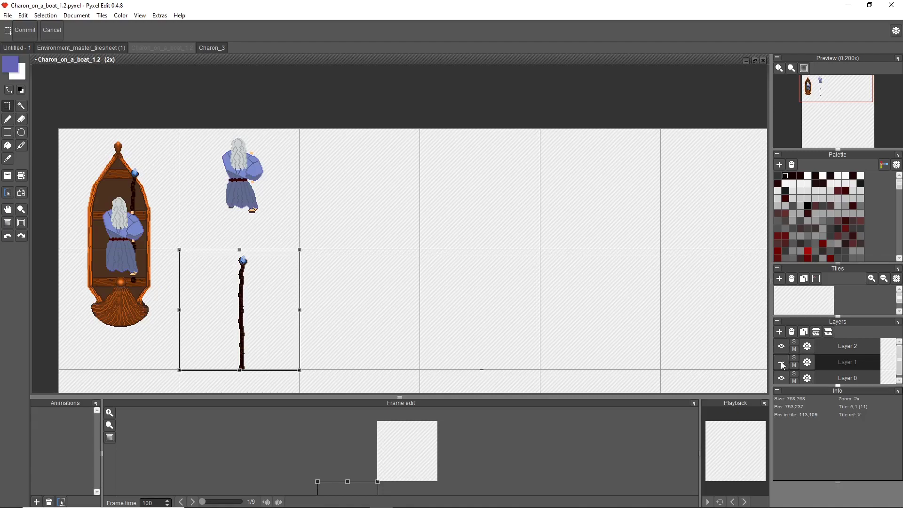
Show Layer 1 in Charon_on_a_boat_1.2 and move the selected staff copy into the second-row tile beside the lower Charon sprite.
click(781, 361)
drag(207, 265, 448, 266)
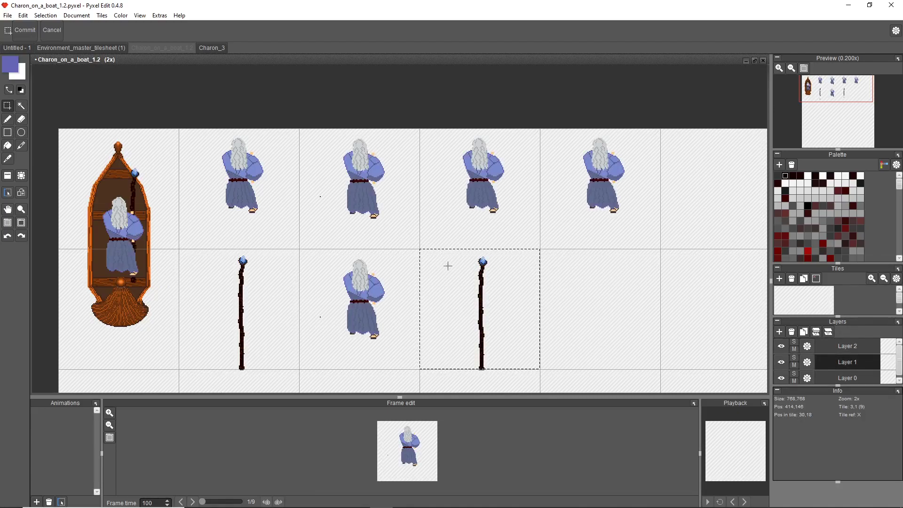
mouse_move(476, 308)
mouse_down()
mouse_move(252, 213)
mouse_move(244, 192)
mouse_move(486, 302)
mouse_move(471, 305)
mouse_move(478, 312)
mouse_up()
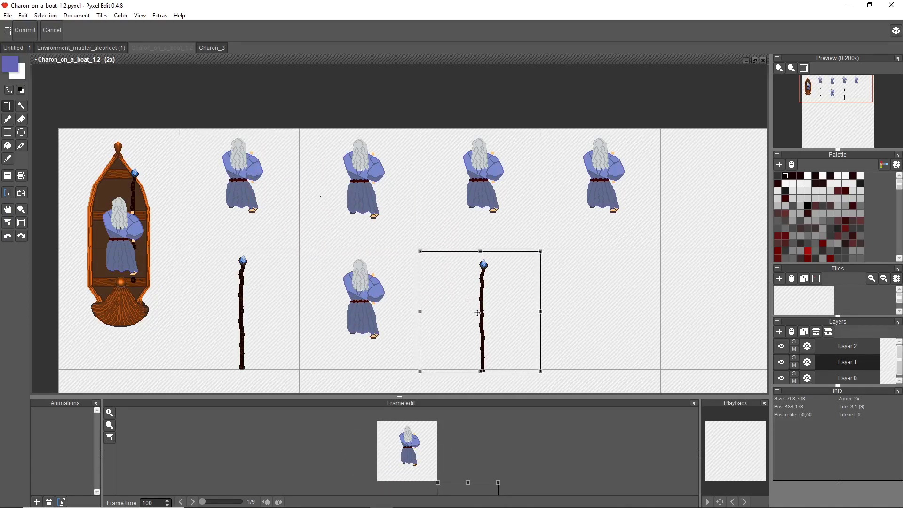
Toggle Layer 1's visibility to check its contents, leave it shown and hide Layer 2.
click(782, 362)
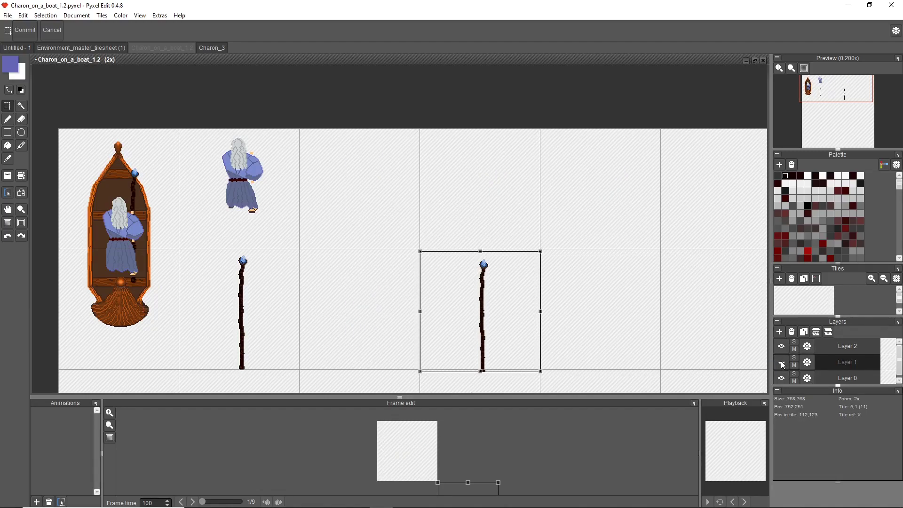
click(781, 362)
click(781, 347)
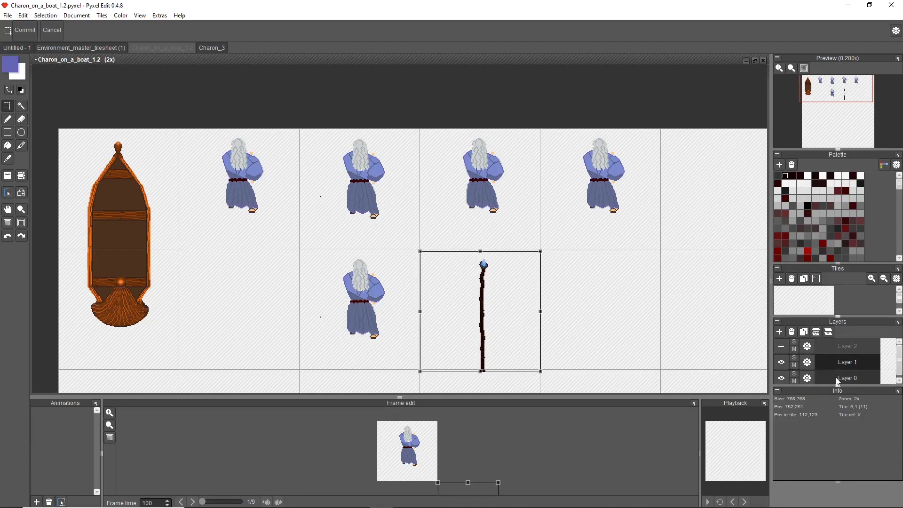
Toggle Layer 0 and Layer 1 to check their contents, and show Layer 2 again.
click(781, 378)
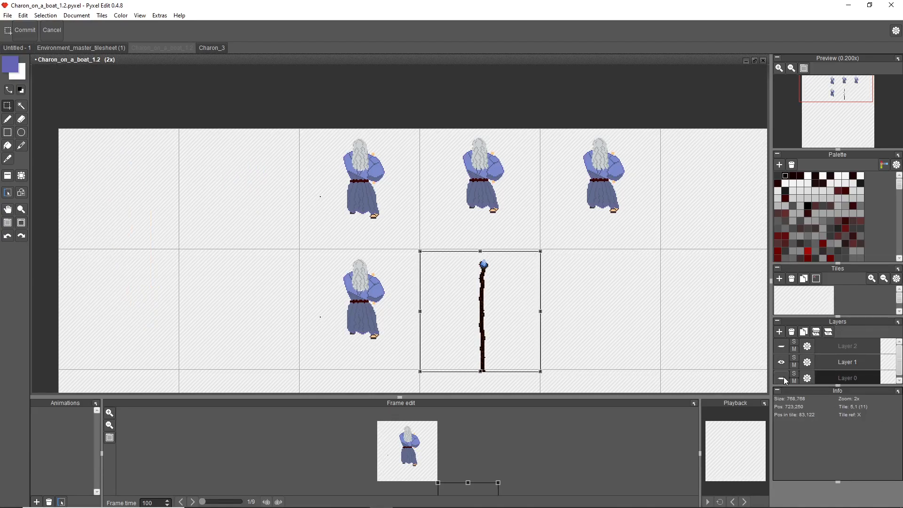
click(784, 377)
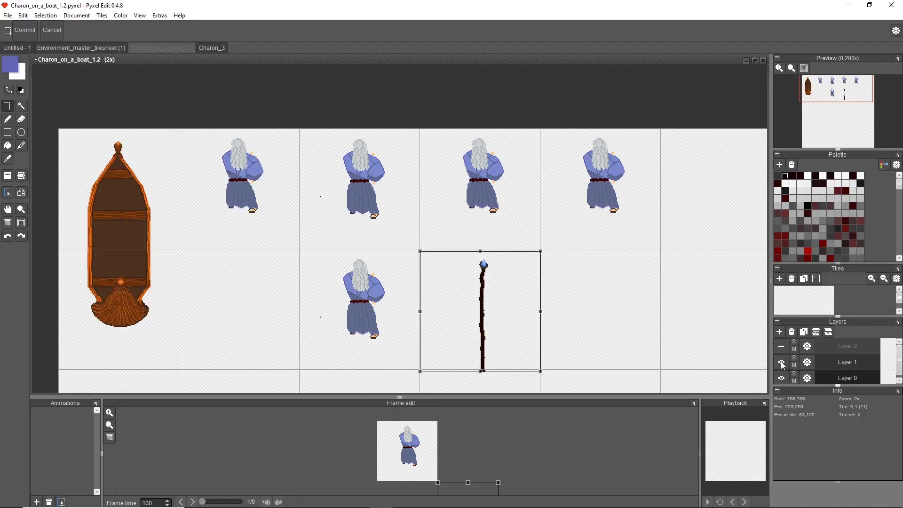
click(781, 362)
click(782, 364)
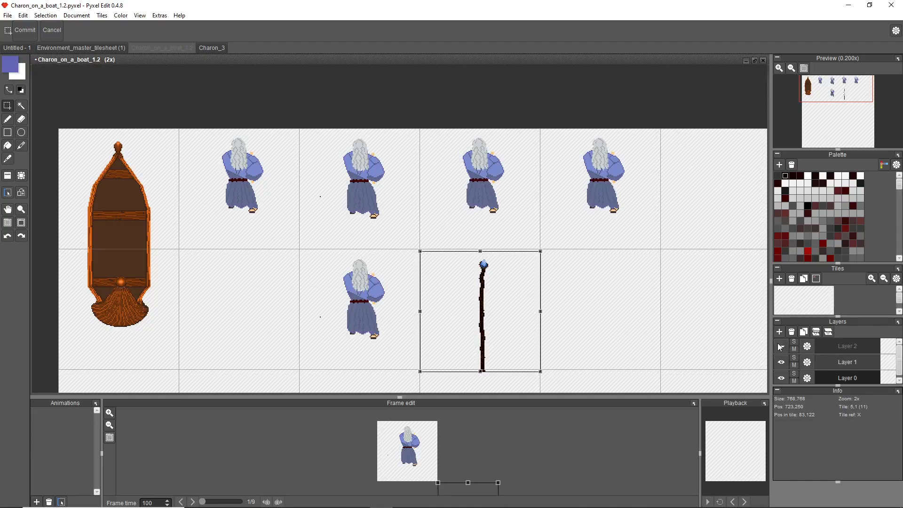
click(778, 345)
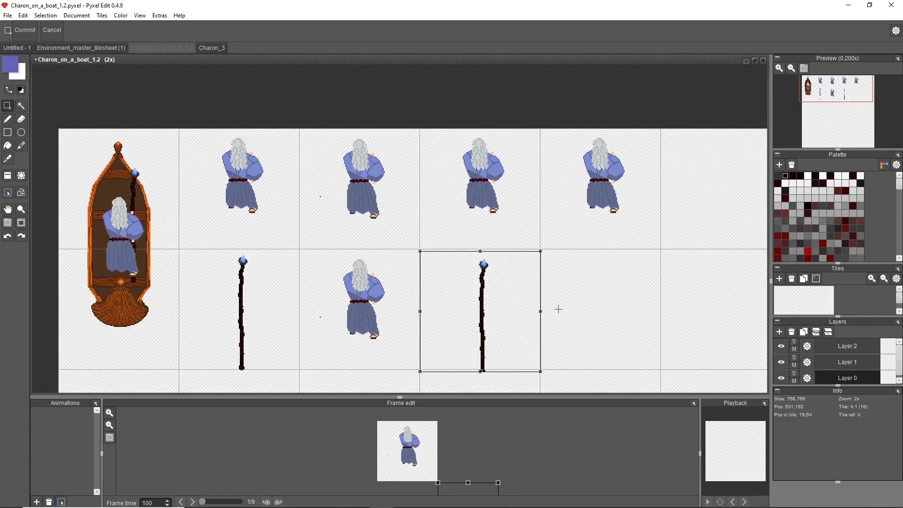
Add a new layer above Layer 0 and toggle the visibility of Layer 0 and Layer 1 to compare their contents.
click(780, 332)
scroll(896, 358, down, 1)
scroll(896, 359, down, 2)
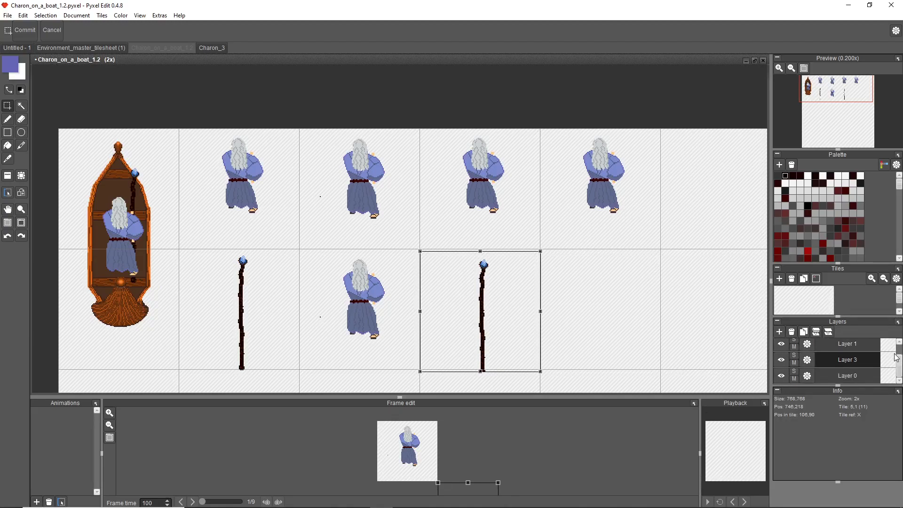
click(782, 376)
click(781, 375)
click(781, 344)
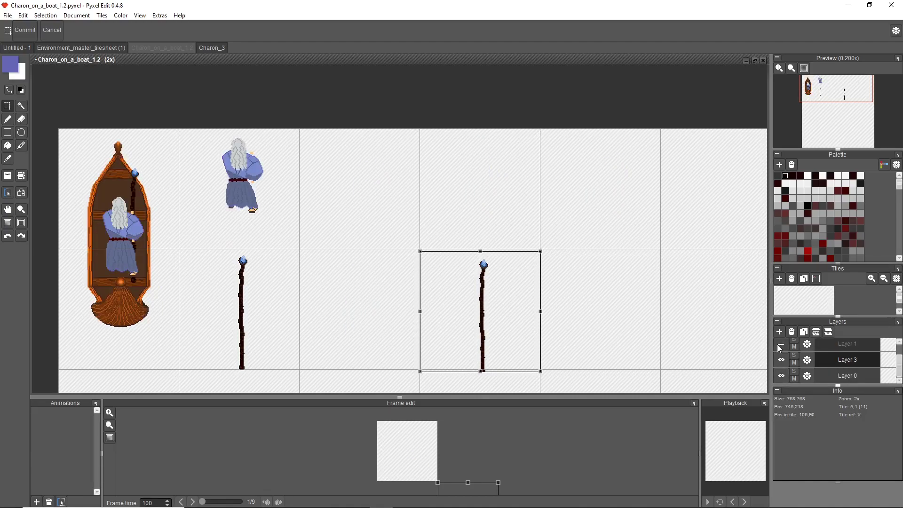
click(778, 345)
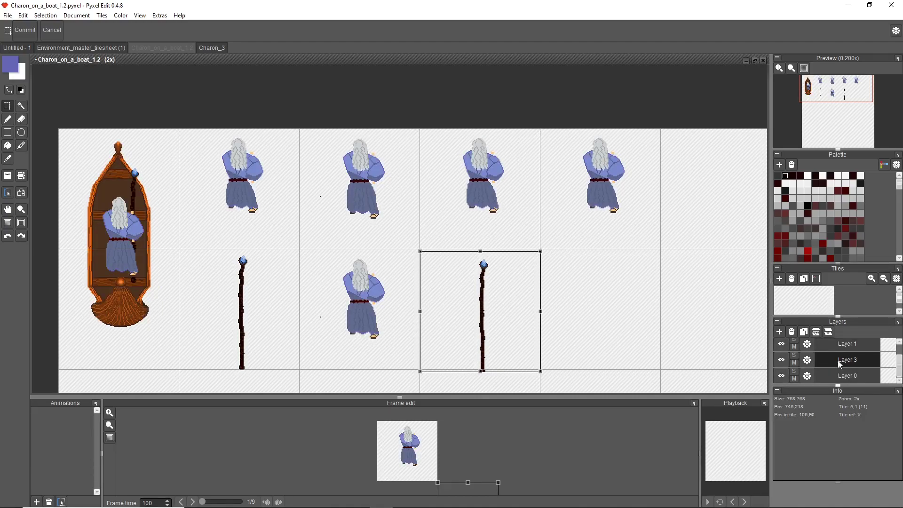
Commit the staff selection, make Layer 1 active and toggle its visibility to check what it holds.
click(837, 361)
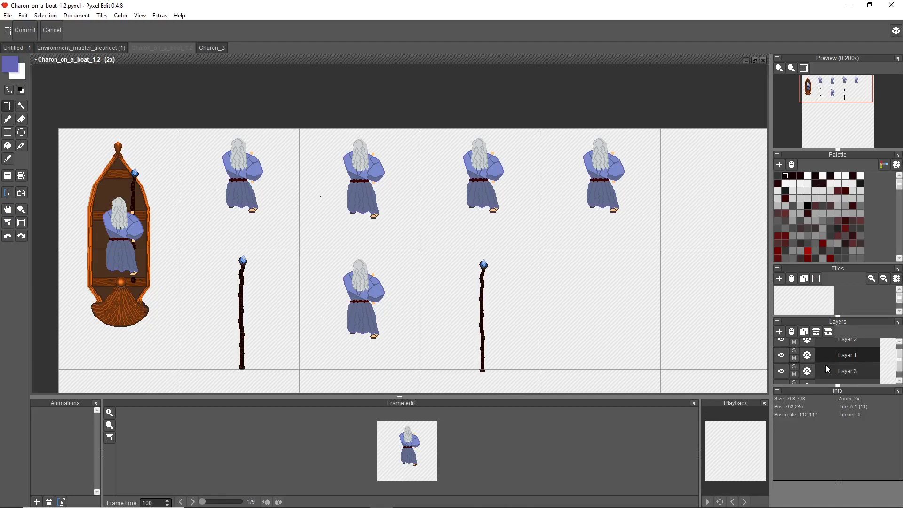
click(781, 356)
click(780, 356)
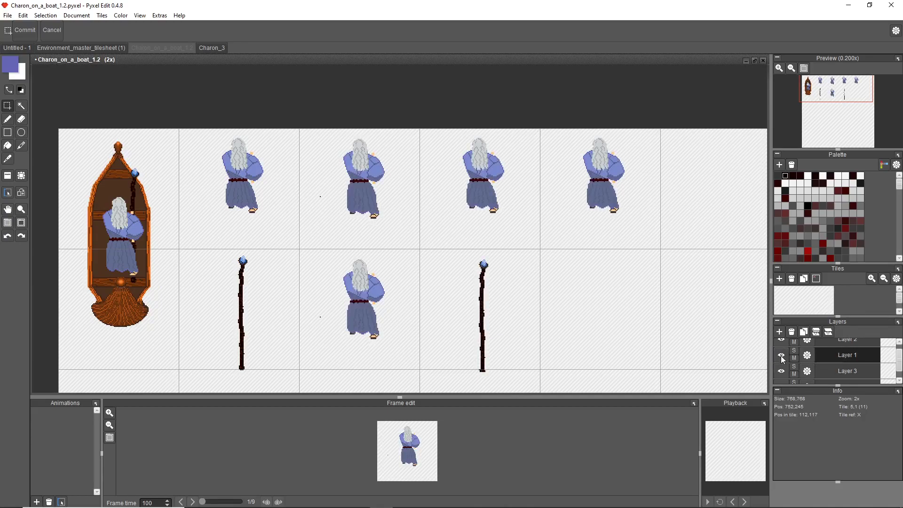
scroll(785, 359, down, 1)
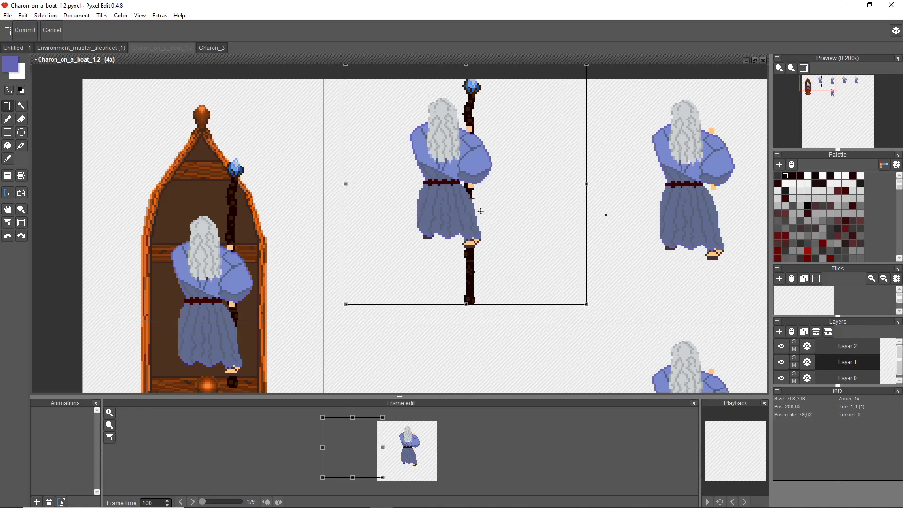
Commit the staff behind the first Charon sprite on Layer 1 and erase the robe covering it on Layer 2 with the 5-pixel eraser.
key(Return)
click(619, 75)
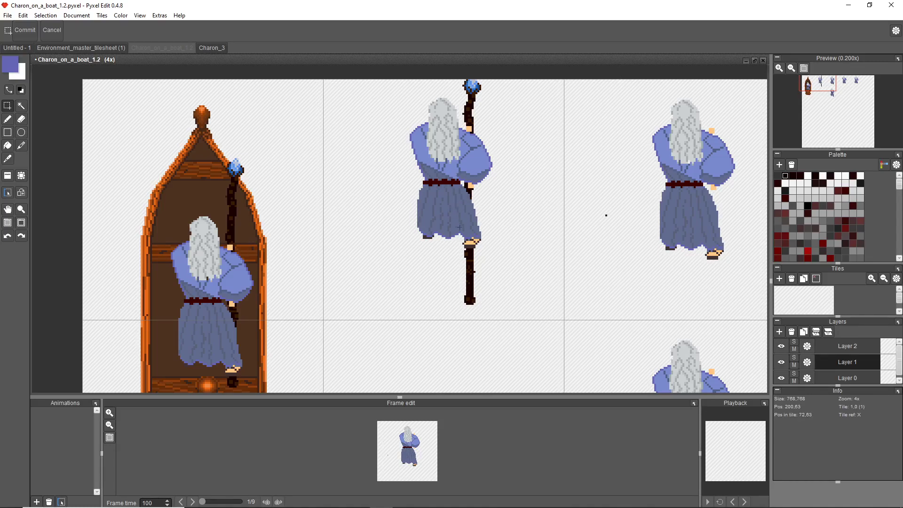
click(843, 350)
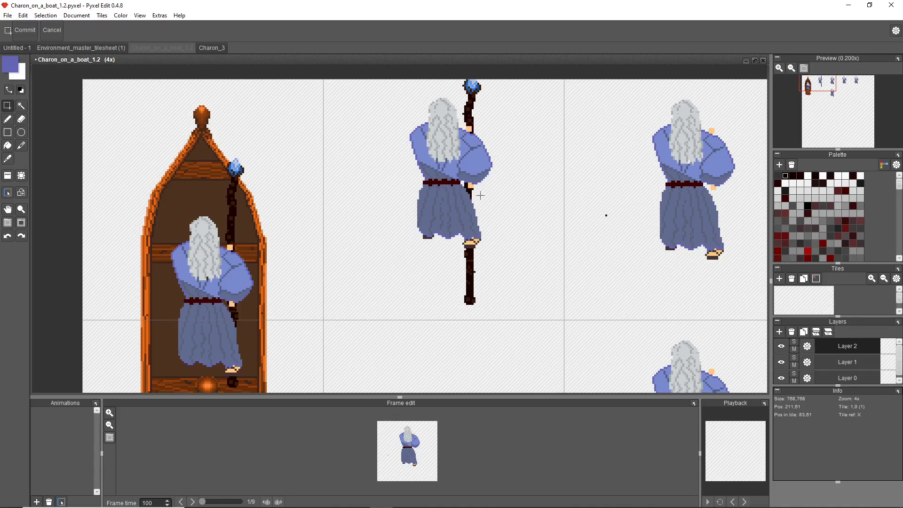
key(e)
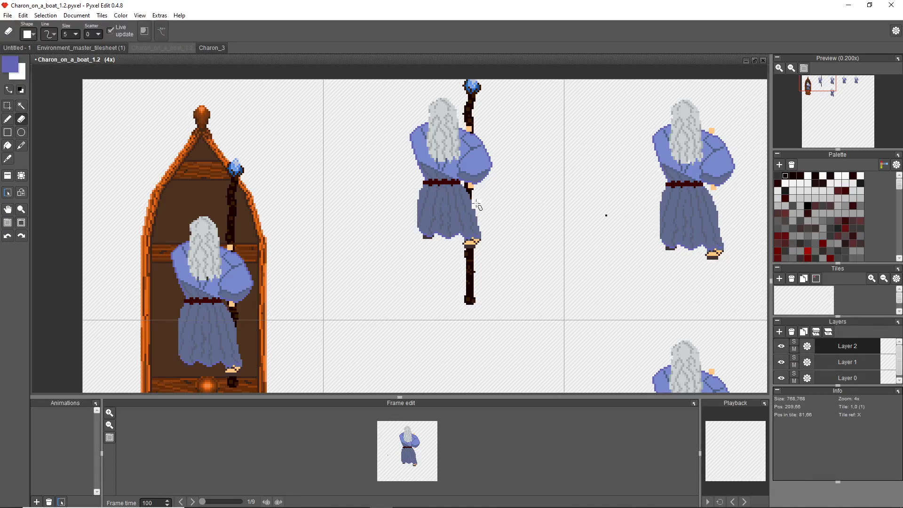
scroll(471, 203, up, 1)
scroll(471, 205, up, 2)
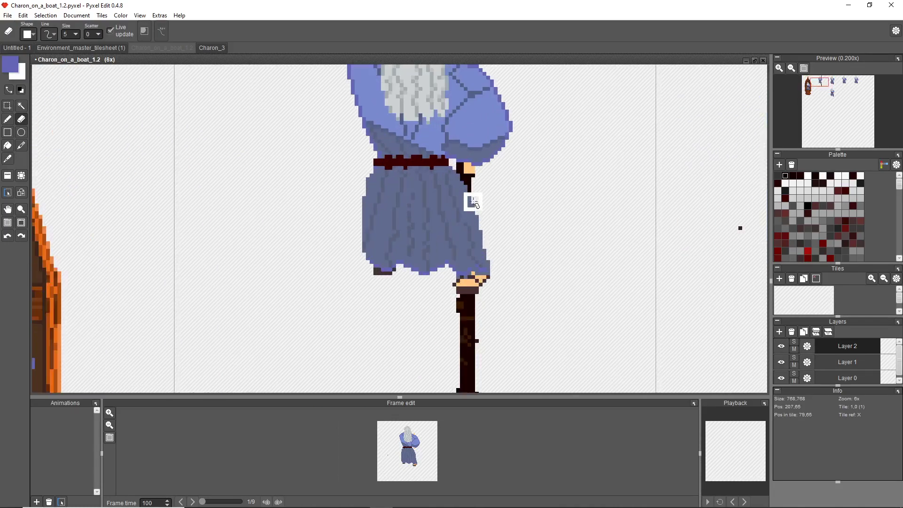
mouse_move(457, 198)
mouse_down()
mouse_move(460, 334)
mouse_move(470, 295)
mouse_up()
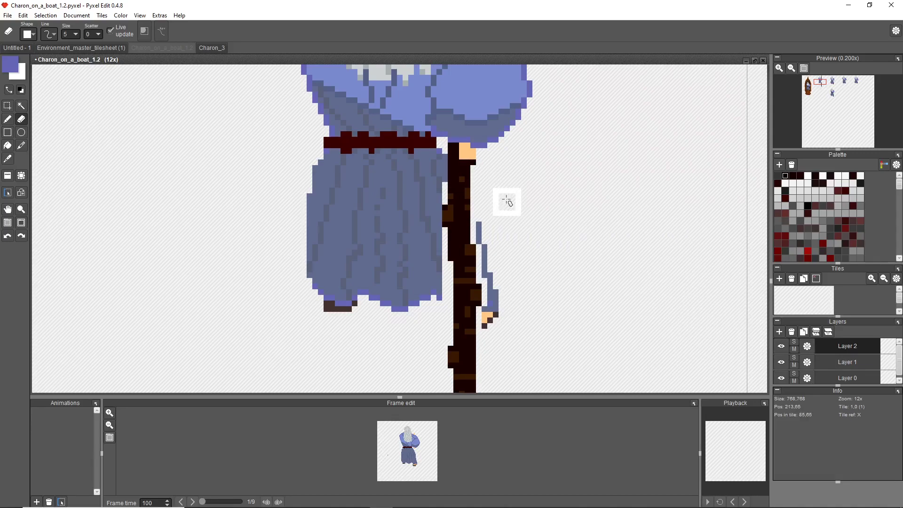
Redraw the robe's hem, sides and foot around the staff on Layer 2 with a 1-pixel pen in the sprite's own colours.
key(b)
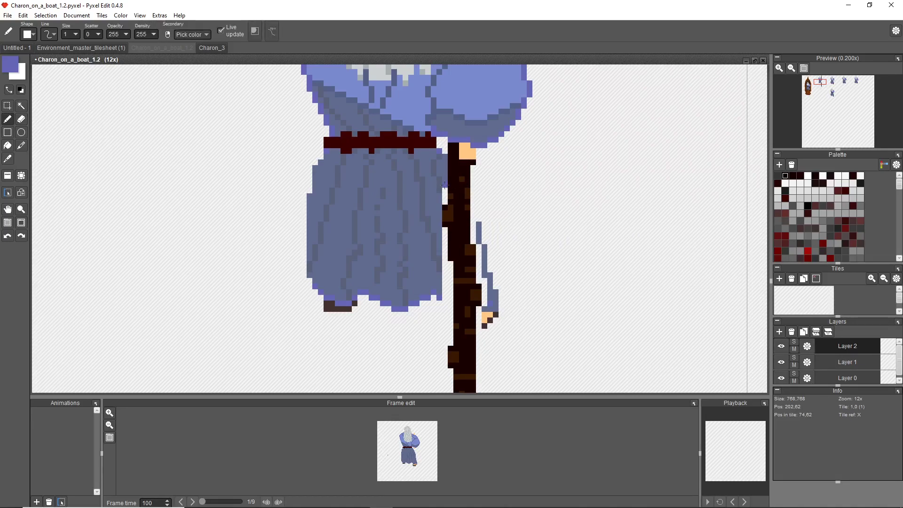
drag(445, 249, 445, 229)
alt+click(438, 231)
drag(474, 207, 486, 293)
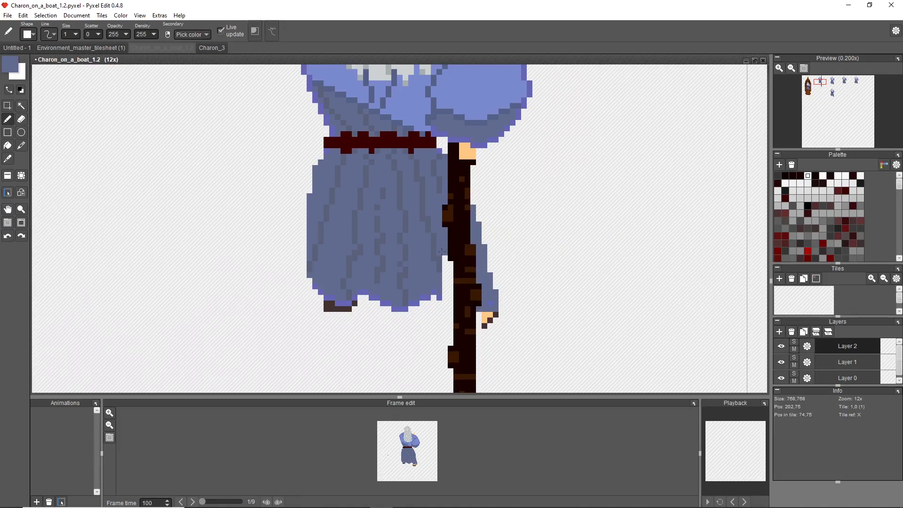
drag(444, 262, 450, 309)
right_click(479, 314)
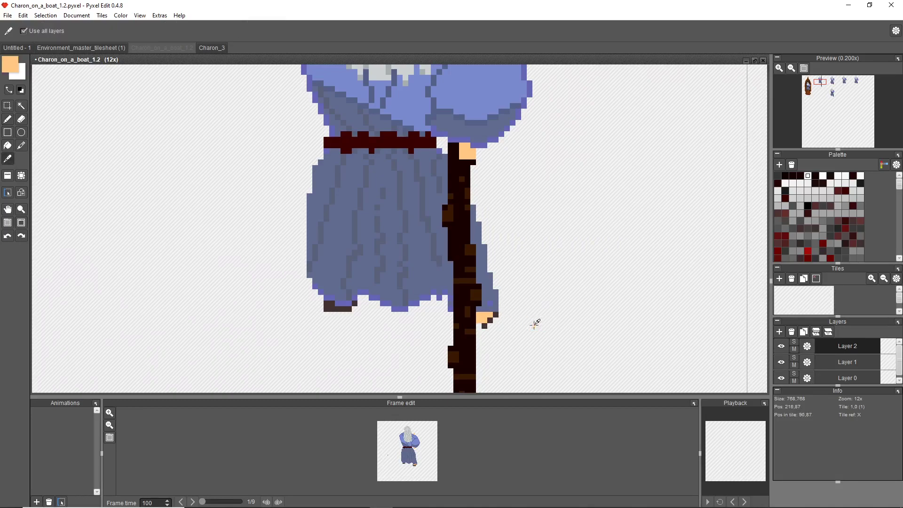
scroll(547, 203, down, 3)
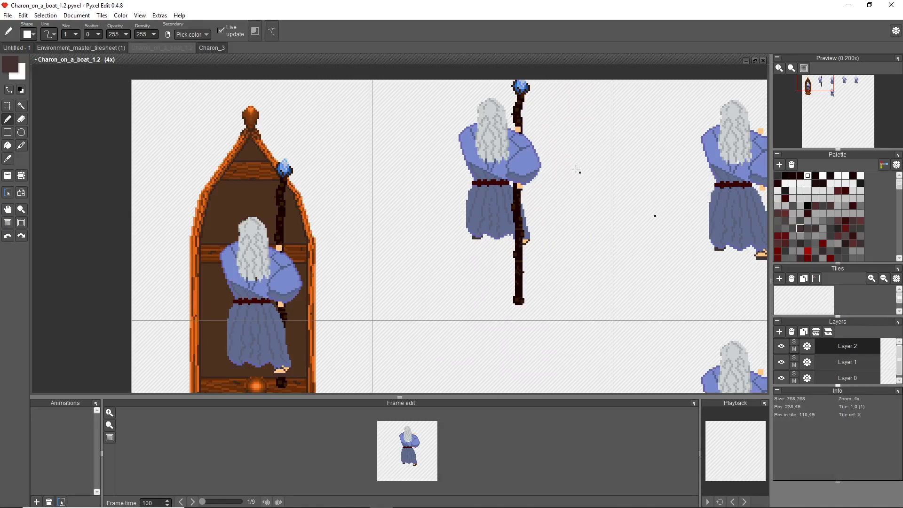
scroll(539, 86, up, 6)
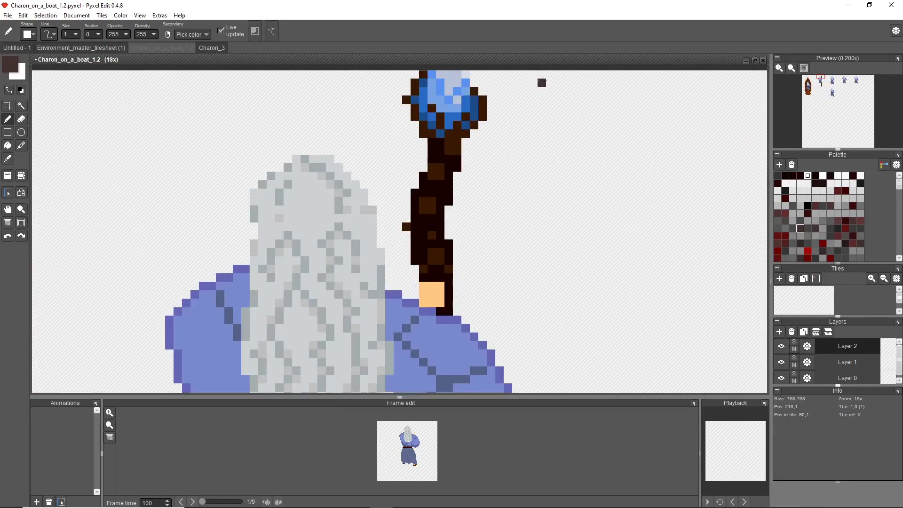
scroll(542, 82, down, 1)
scroll(542, 83, down, 5)
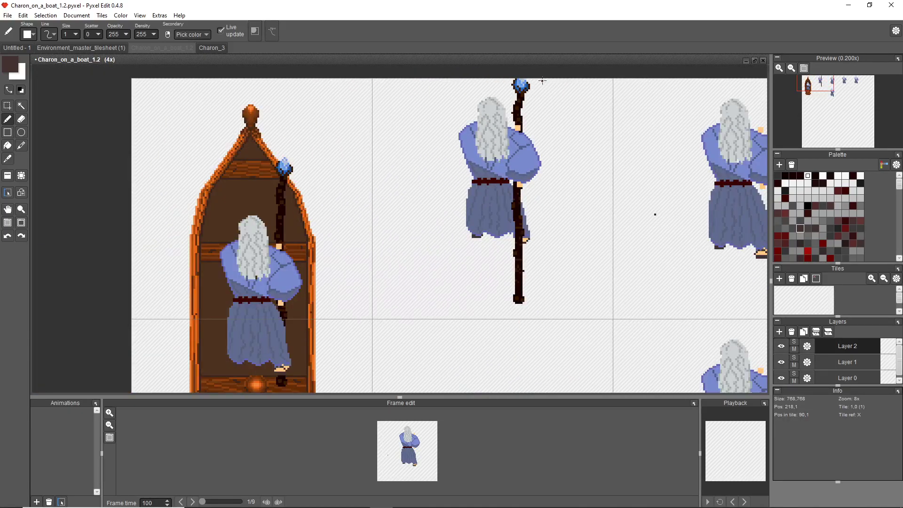
Undo the robe edits and the staff's placement behind the first Charon sprite.
key(ctrl+x)
key(ctrl+v)
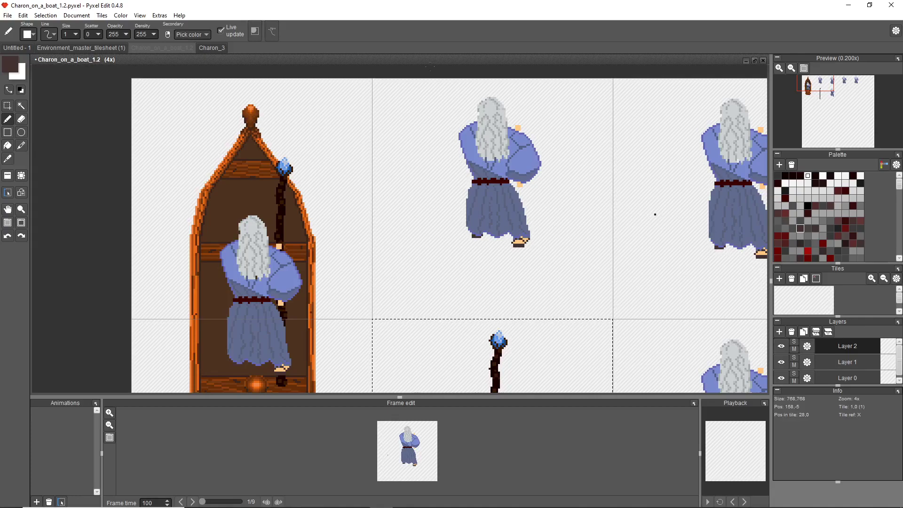
scroll(431, 70, down, 3)
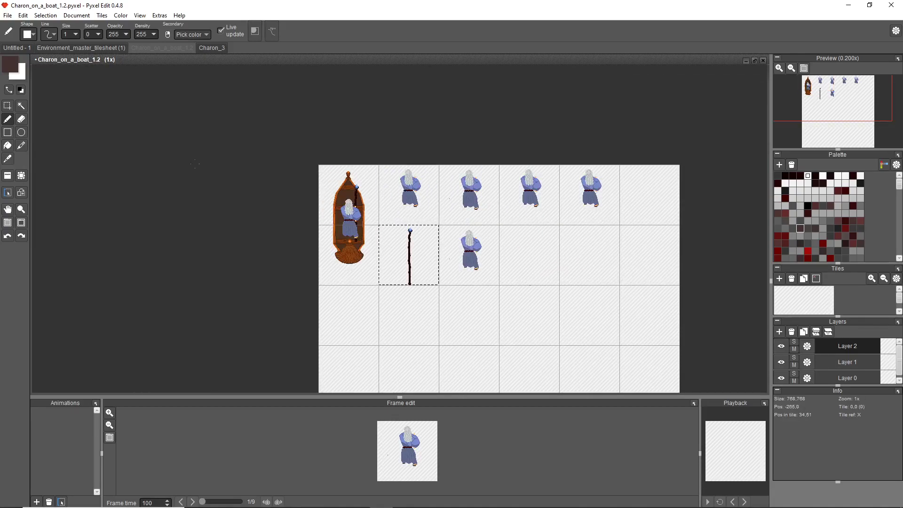
key(s)
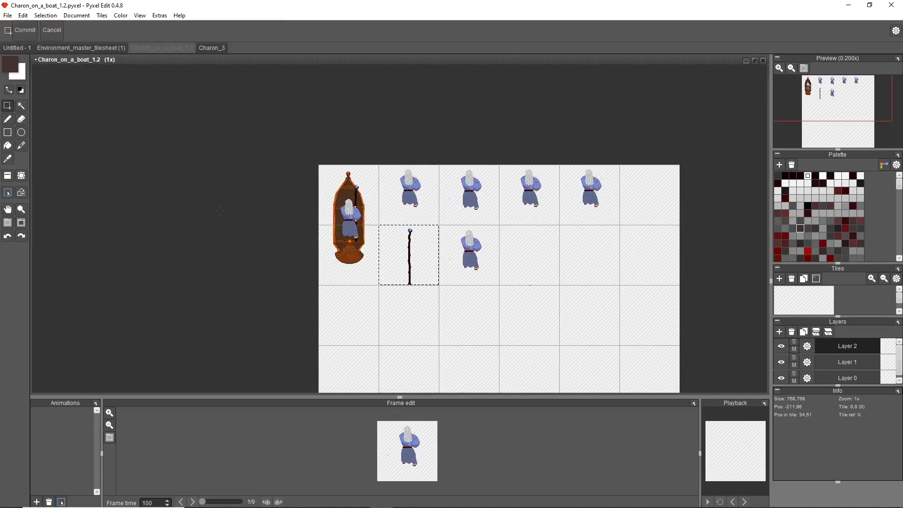
scroll(392, 174, up, 3)
double_click(397, 197)
drag(397, 197, 397, 205)
key(ctrl+z)
Move the staff from the second-row tile to behind the first Charon sprite on Layer 1, with its whole gem inside the tile.
key(h)
drag(538, 73, 541, 256)
key(s)
drag(487, 331, 516, 132)
scroll(516, 132, down, 1)
scroll(515, 177, down, 1)
click(509, 81)
scroll(498, 105, up, 3)
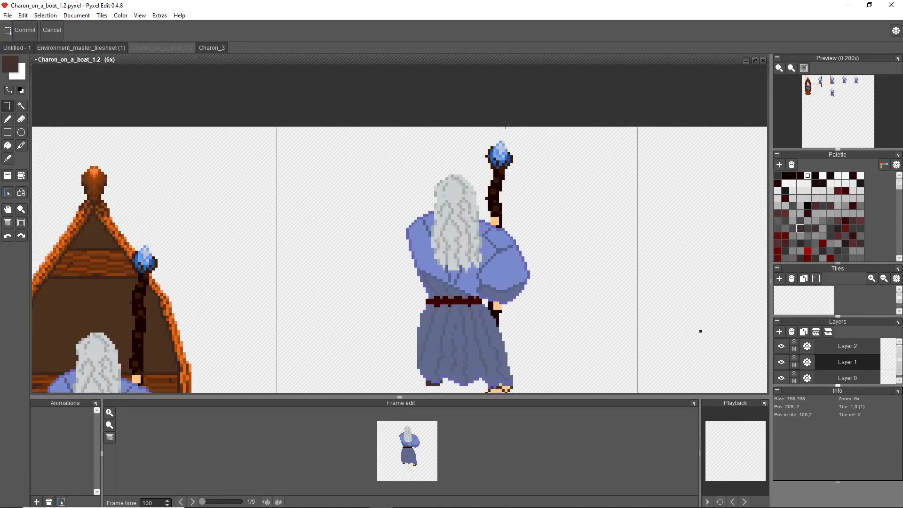
scroll(503, 141, up, 2)
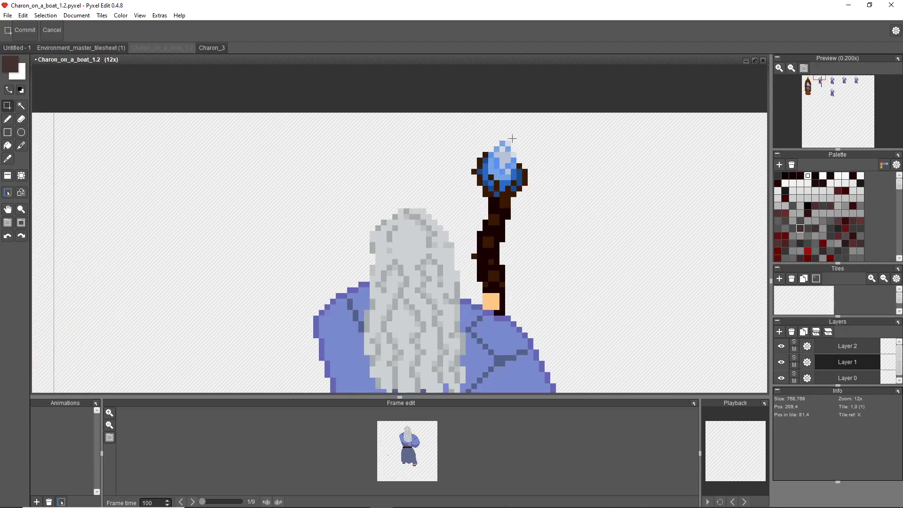
scroll(507, 142, down, 2)
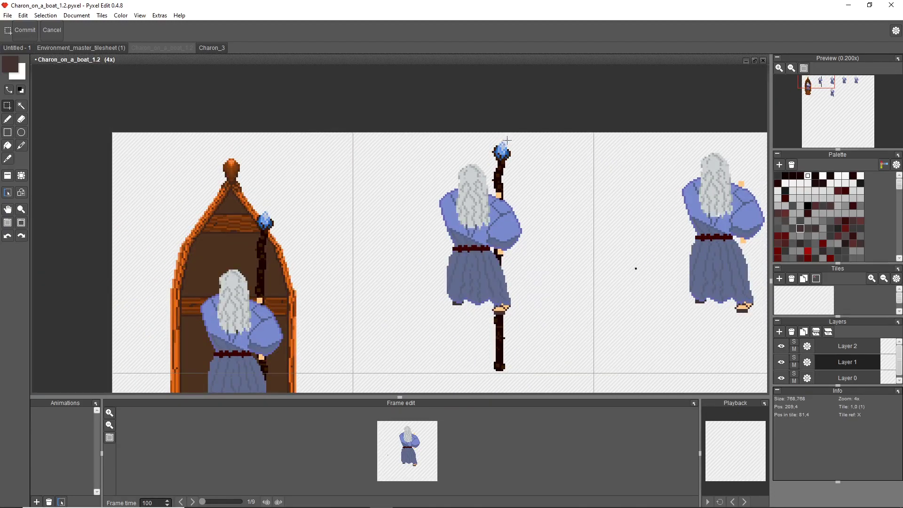
scroll(508, 139, down, 1)
scroll(507, 140, up, 1)
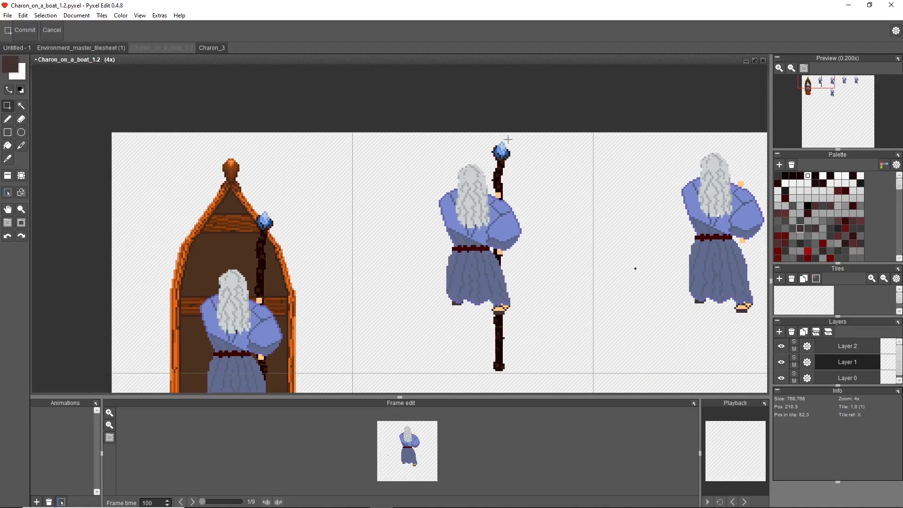
scroll(518, 256, down, 1)
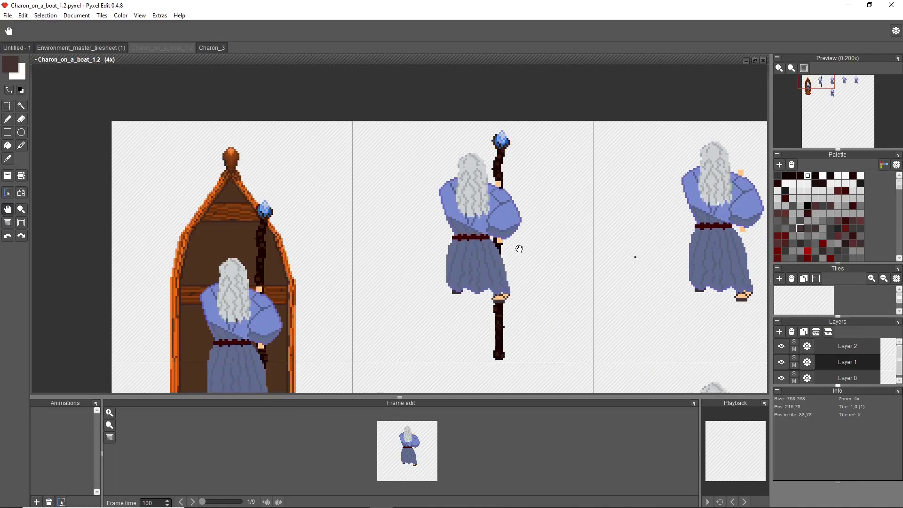
Set the eraser size to 4 pixels and undo a trial stroke on the Layer 1 staff below Charon's lower hand.
scroll(483, 224, up, 1)
scroll(483, 224, up, 2)
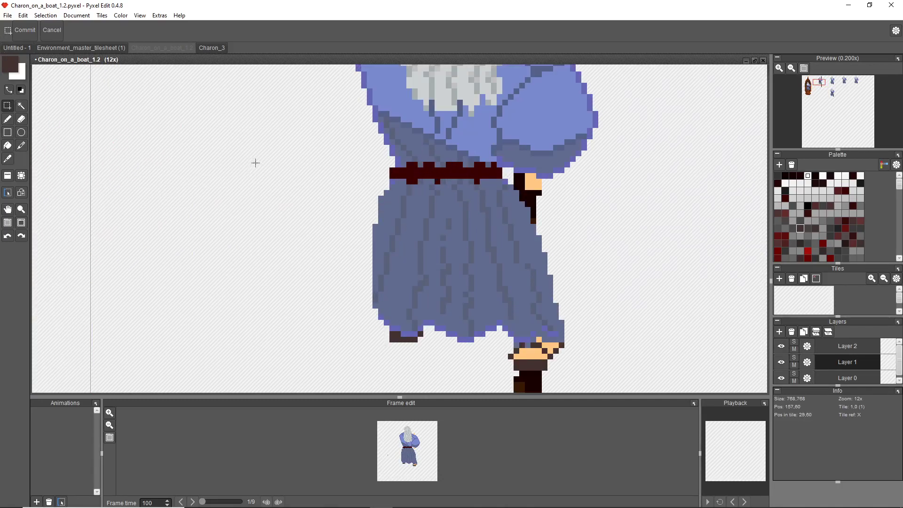
key(e)
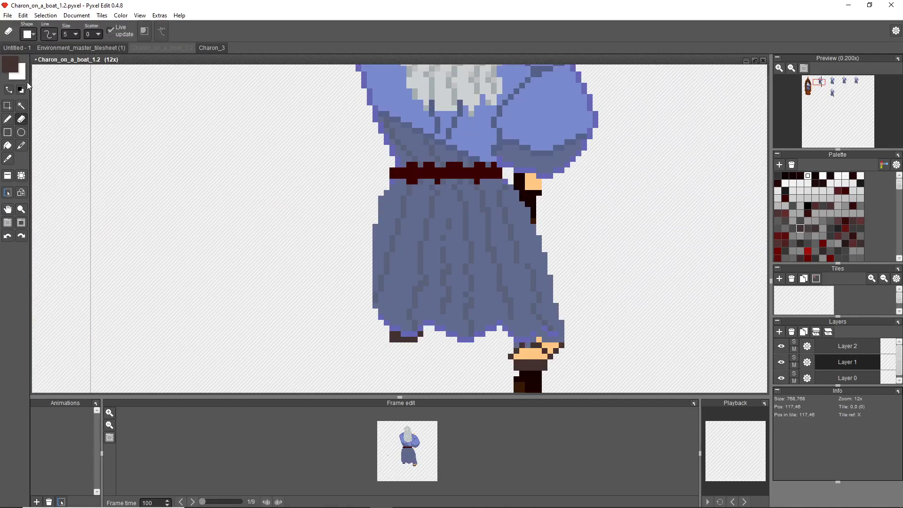
click(77, 35)
scroll(77, 38, down, 1)
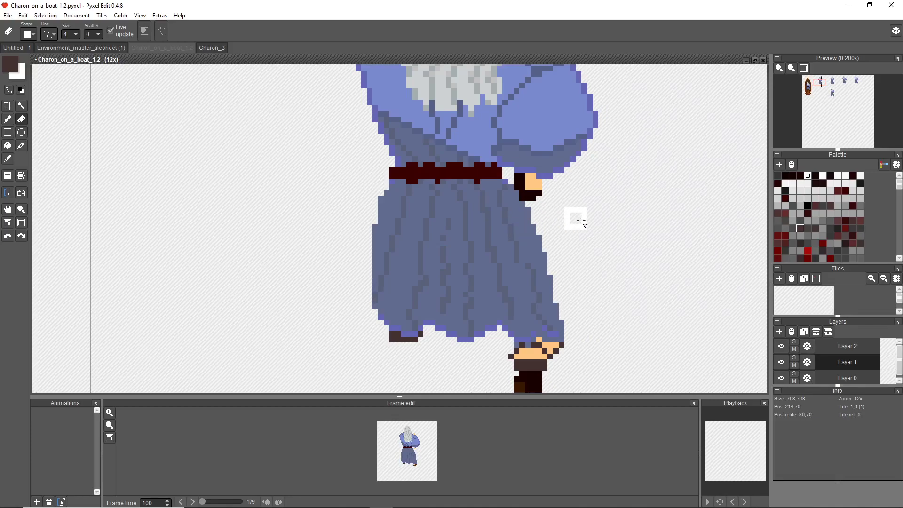
key(ctrl+z)
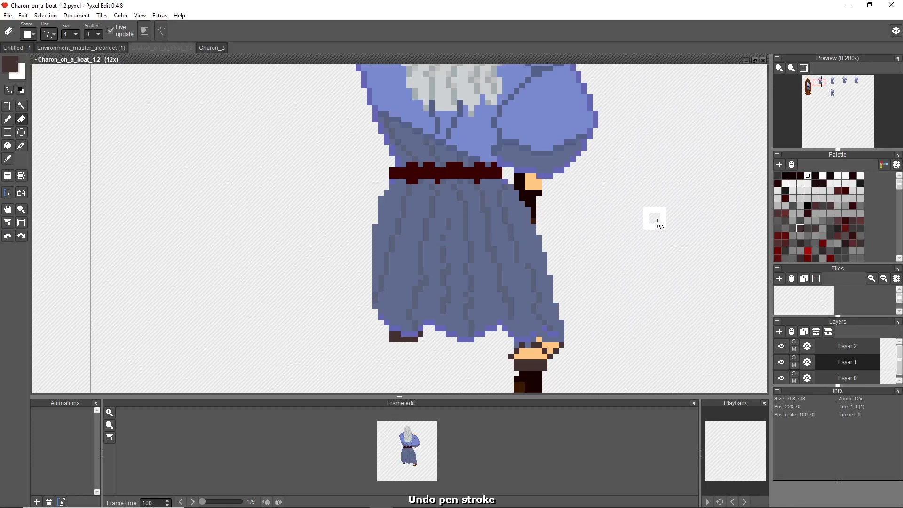
Erase the robe and foot covering the staff on Layer 2, redraw the robe's edge beside it and clear stray pixels.
click(856, 343)
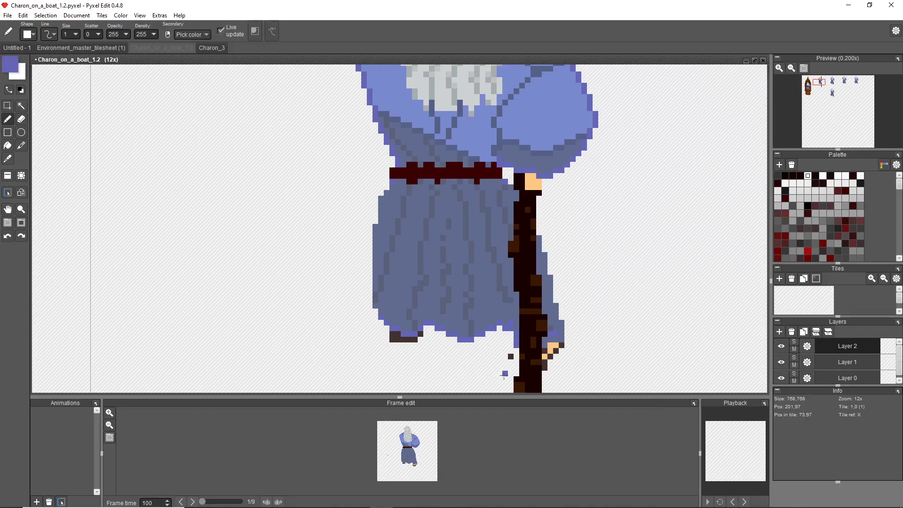
key(e)
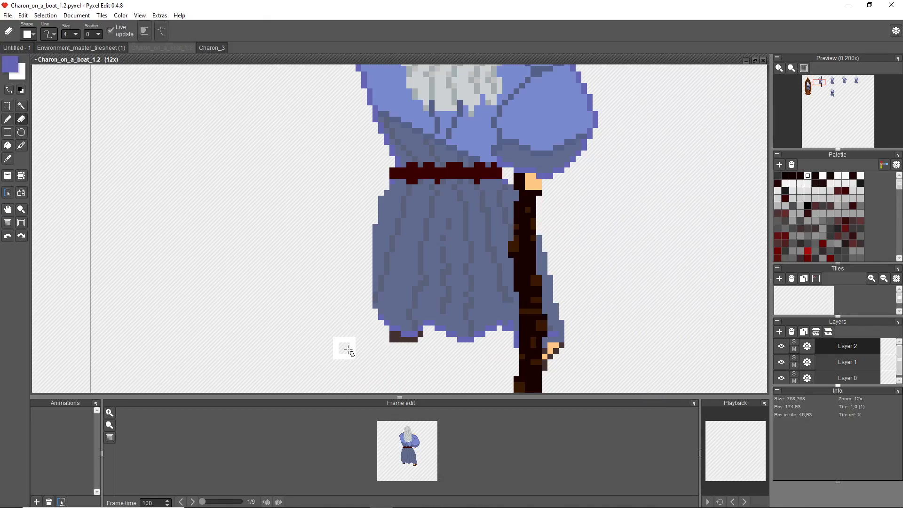
Merge Layer 1 into Layer 2 and replace the old Charon in the boat with the staff-bearing sprite.
click(77, 35)
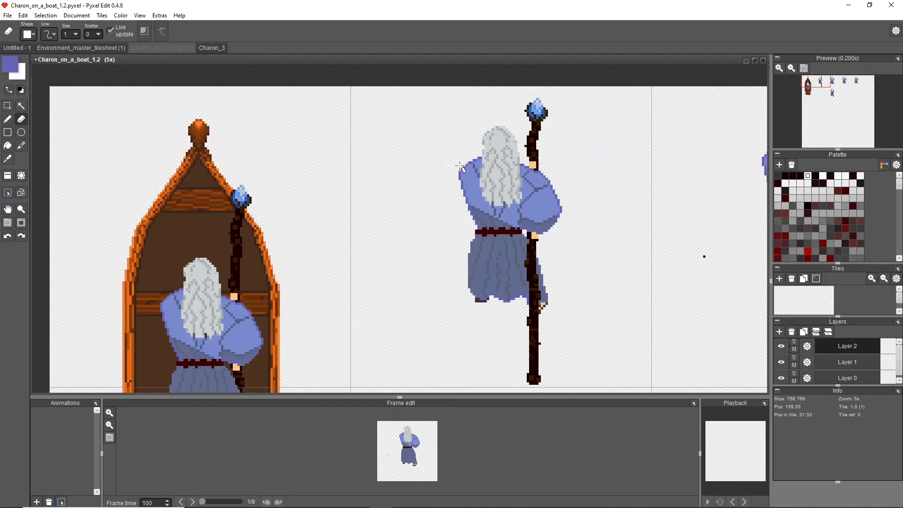
click(781, 347)
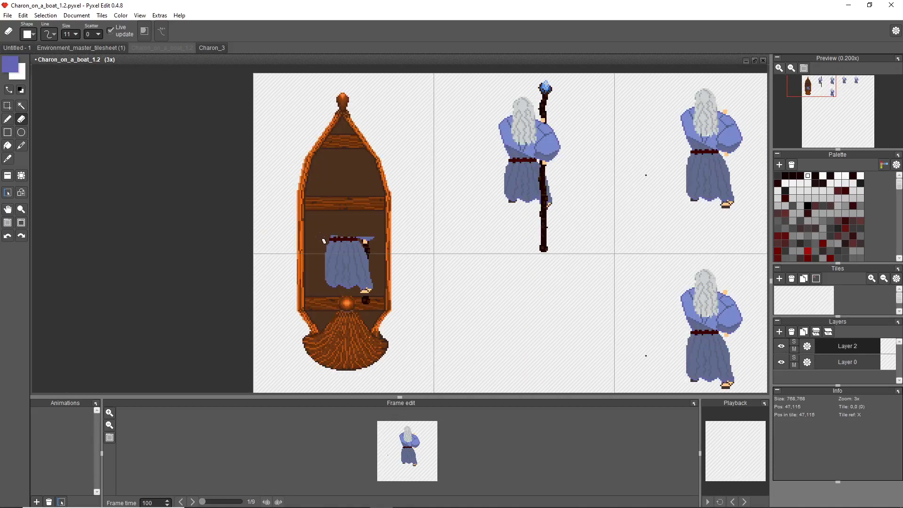
mouse_move(329, 239)
mouse_down()
mouse_move(372, 241)
mouse_move(331, 258)
mouse_move(359, 264)
mouse_move(367, 281)
mouse_move(334, 278)
mouse_move(371, 299)
mouse_up()
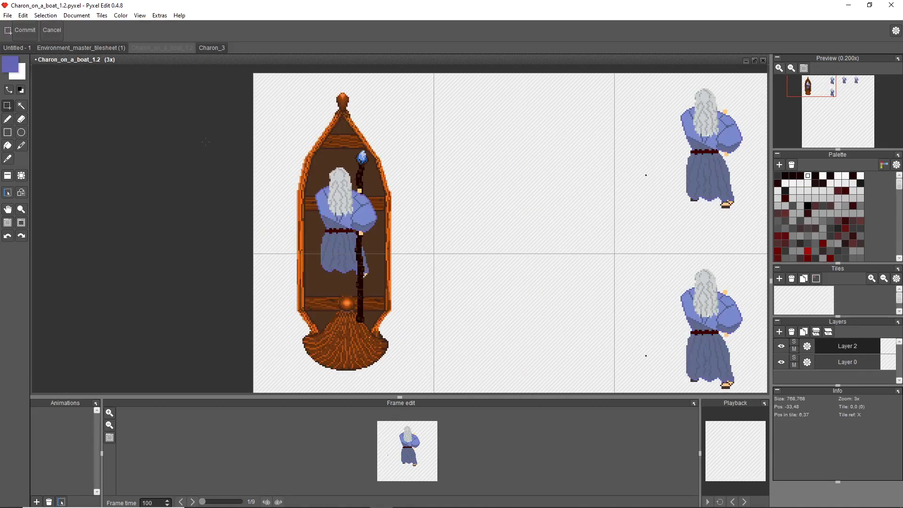
Examine the staff-bearing Charon in the boat at close and distant zoom levels.
scroll(205, 141, down, 2)
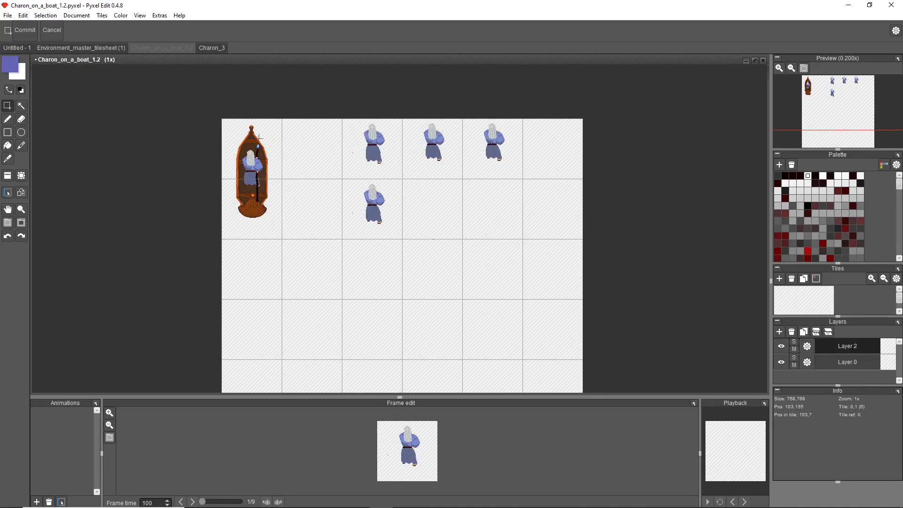
scroll(271, 173, up, 2)
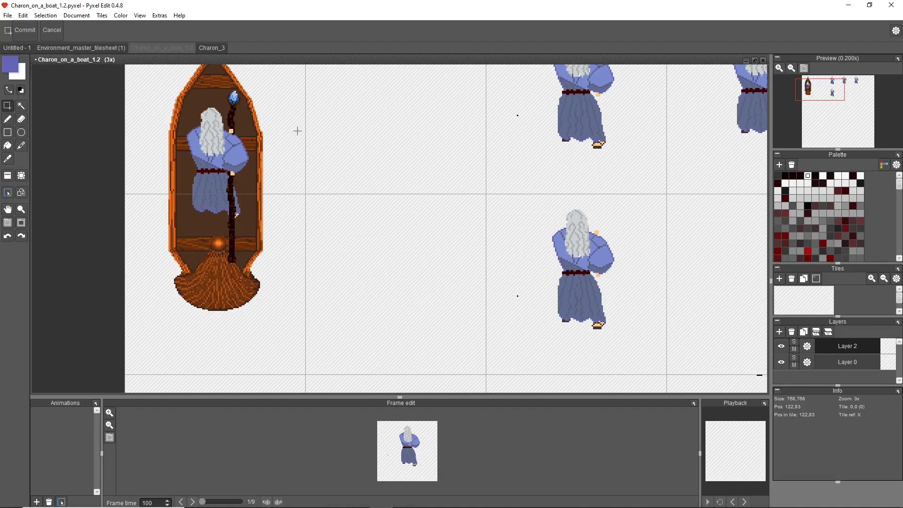
scroll(298, 130, down, 2)
scroll(297, 131, up, 2)
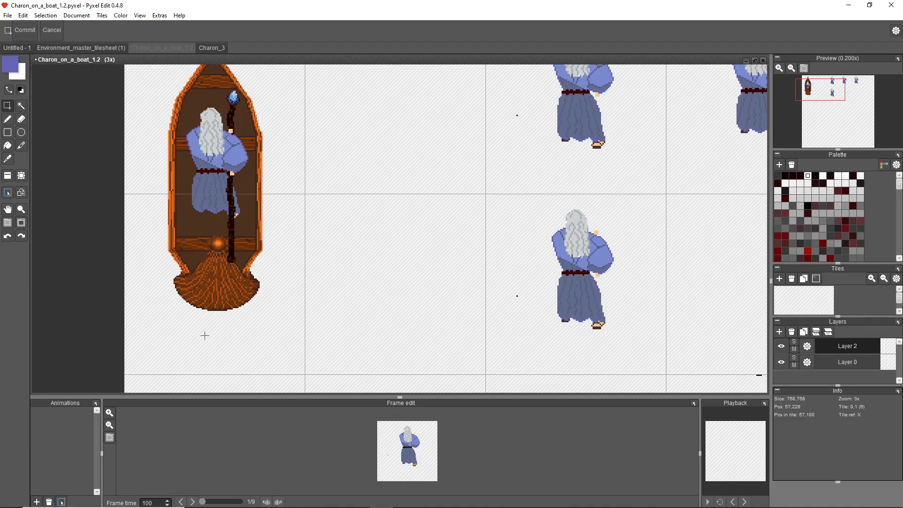
scroll(311, 213, down, 2)
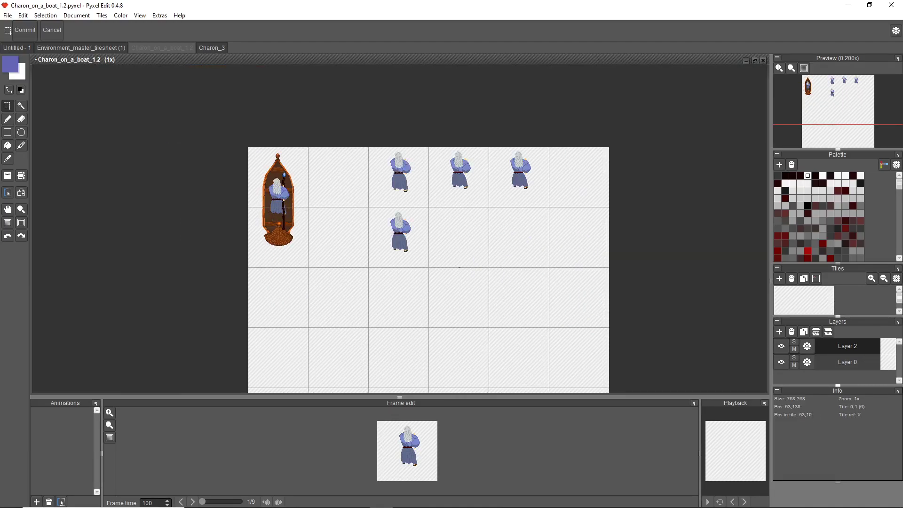
scroll(142, 192, up, 2)
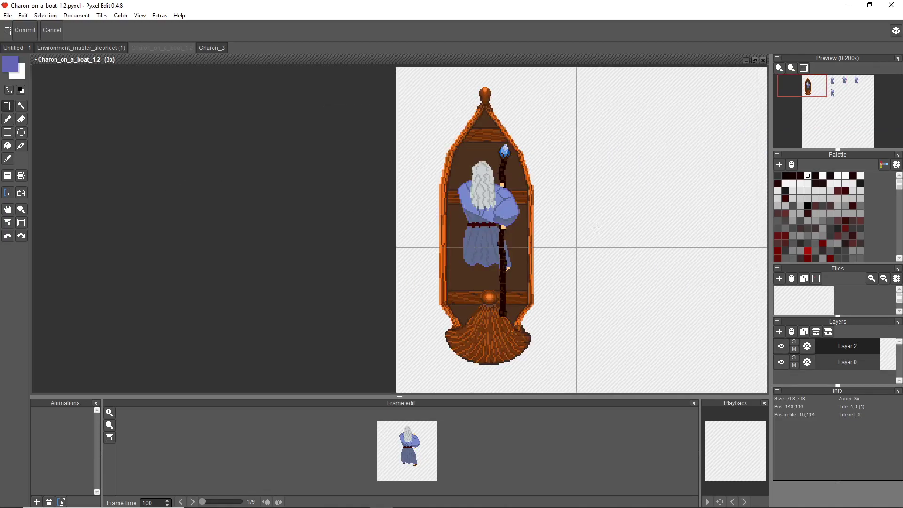
key(space)
drag(627, 189, 488, 155)
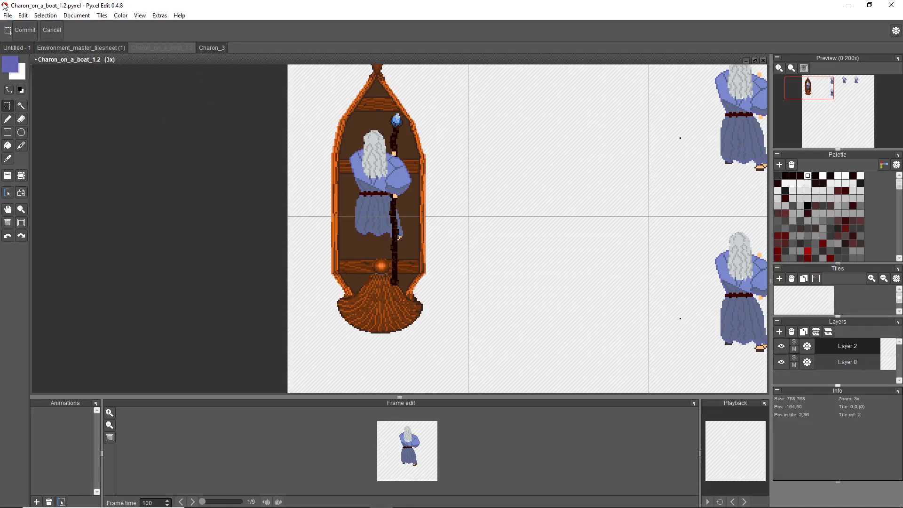
Save the document as a new version named Charon_on_a_boat_1.3.
click(7, 15)
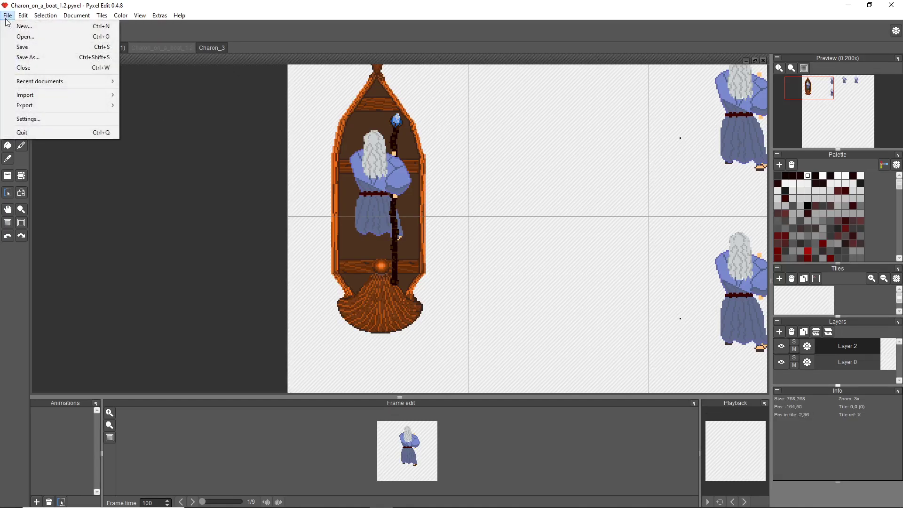
click(20, 50)
click(158, 262)
key(BackSpace)
text(3)
click(240, 294)
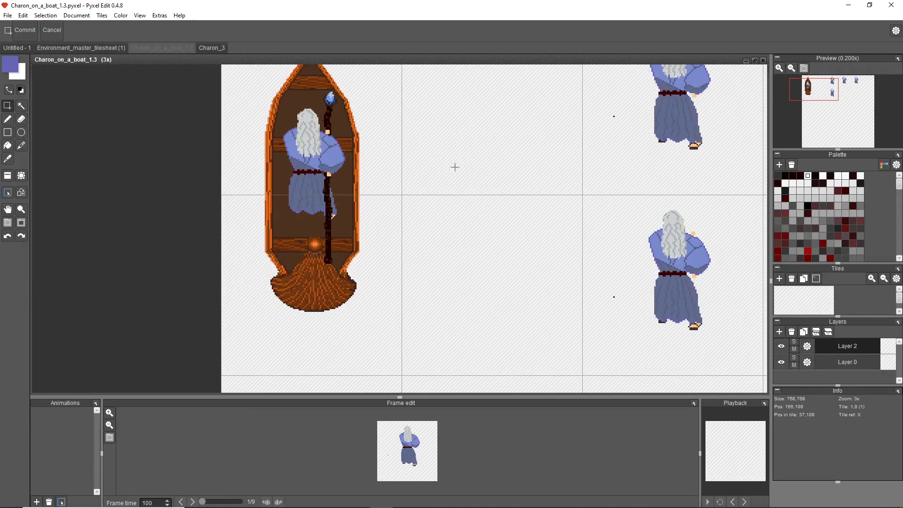
Try pasting a Charon sprite into the second row's empty second tile, and undo the paste.
scroll(455, 166, down, 2)
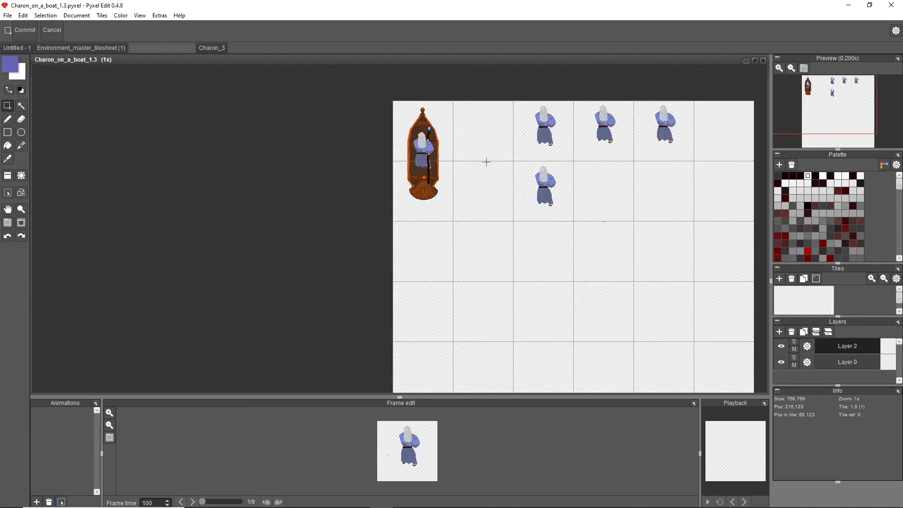
double_click(476, 185)
key(ctrl+v)
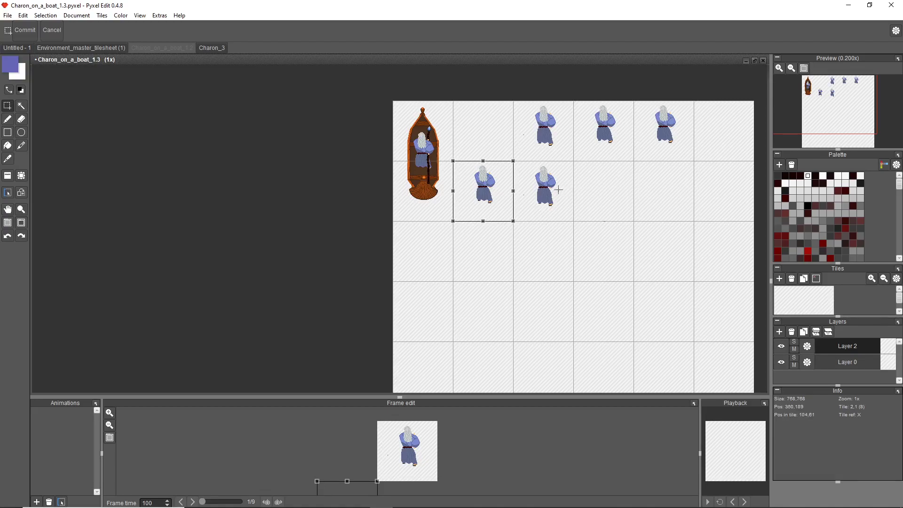
click(322, 231)
key(ctrl+z)
key(ctrl+z)
key(ctrl+z)
key(ctrl+z)
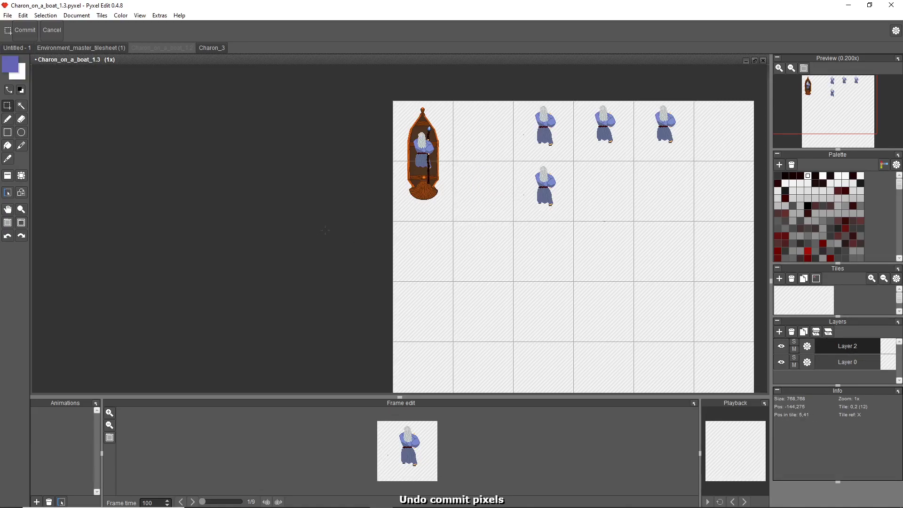
Undo the boat edits and the layer merge back to the staff on its own Layer 1.
key(ctrl+z)
key(ctrl+z)
key(ctrl+z)
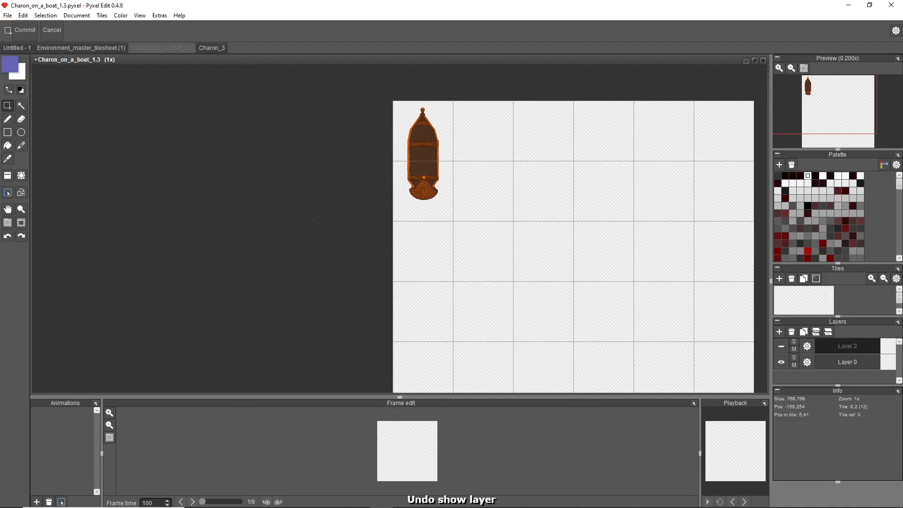
key(ctrl+z)
key(ctrl+z)
key(ctrl+z)
key(ctrl+z)
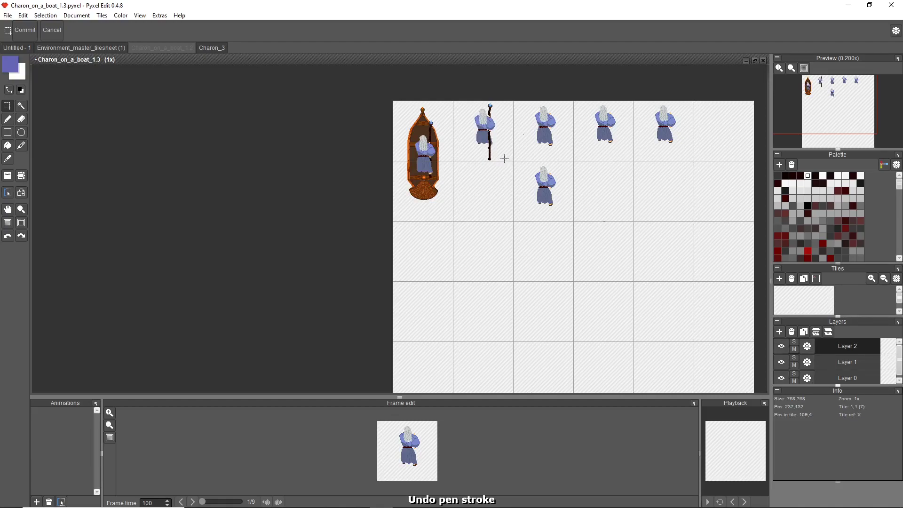
Hide Layer 2 and copy the first-row tile holding the staff from Layer 1.
scroll(474, 115, up, 2)
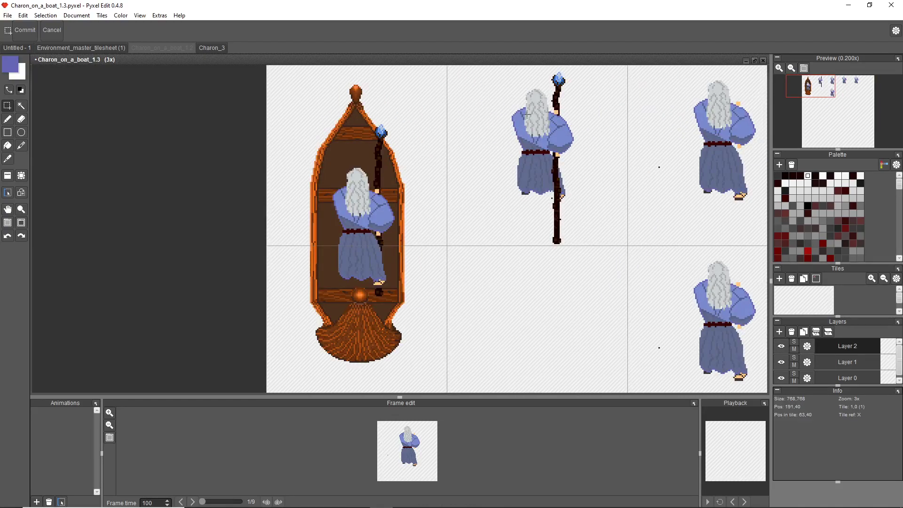
click(782, 348)
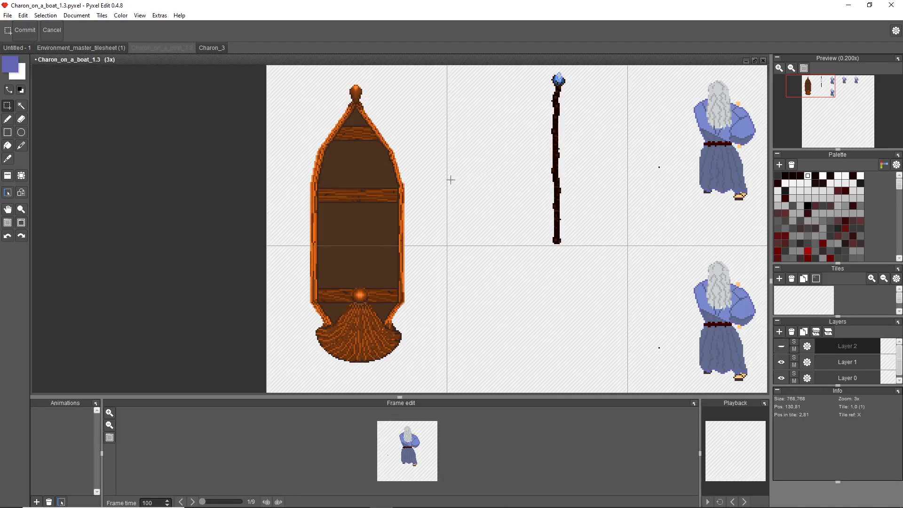
click(830, 362)
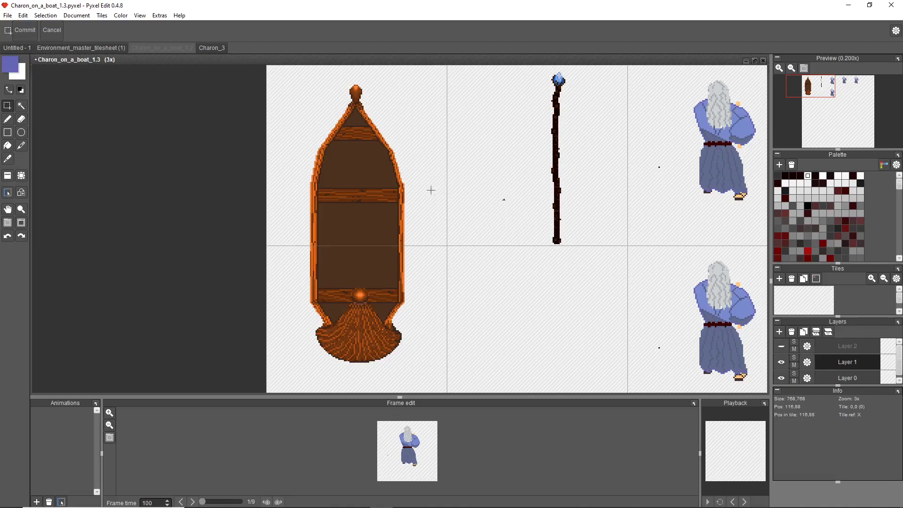
click(474, 184)
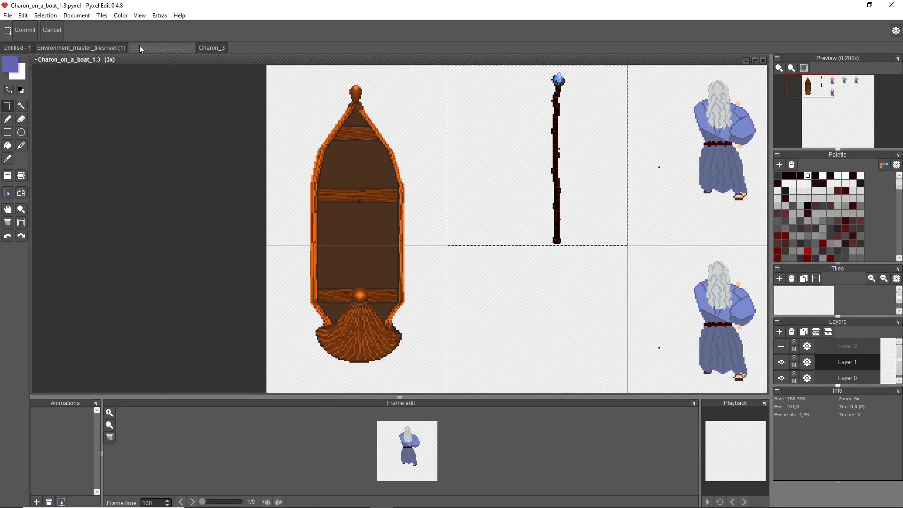
Paste the staff into the empty second tile of the first row in the Charon_3 document and shift it sideways.
click(202, 48)
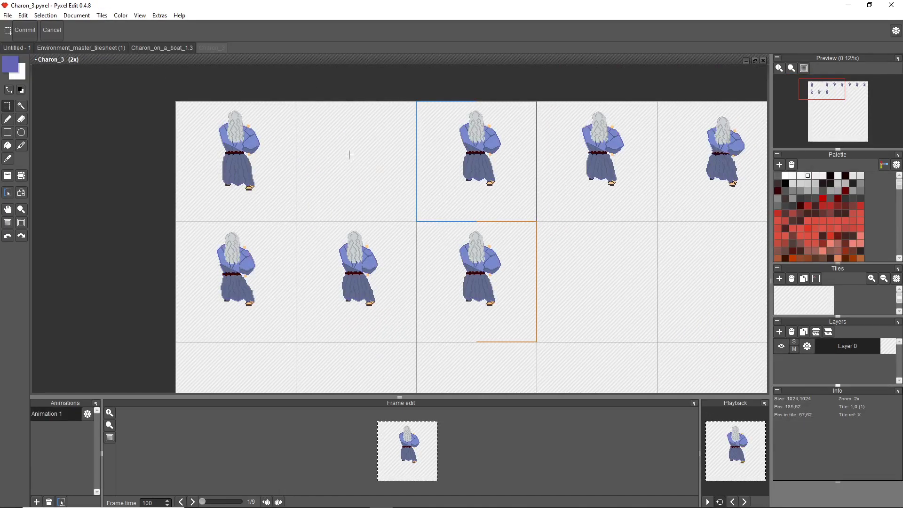
click(341, 130)
key(ctrl+v)
drag(343, 154, 332, 154)
Return to Charon_on_a_boat_1.3, merge Layer 1 into Layer 2 and replace the boat's old Charon with the staff-bearing sprite.
key(ctrl+shift+Tab)
key(e)
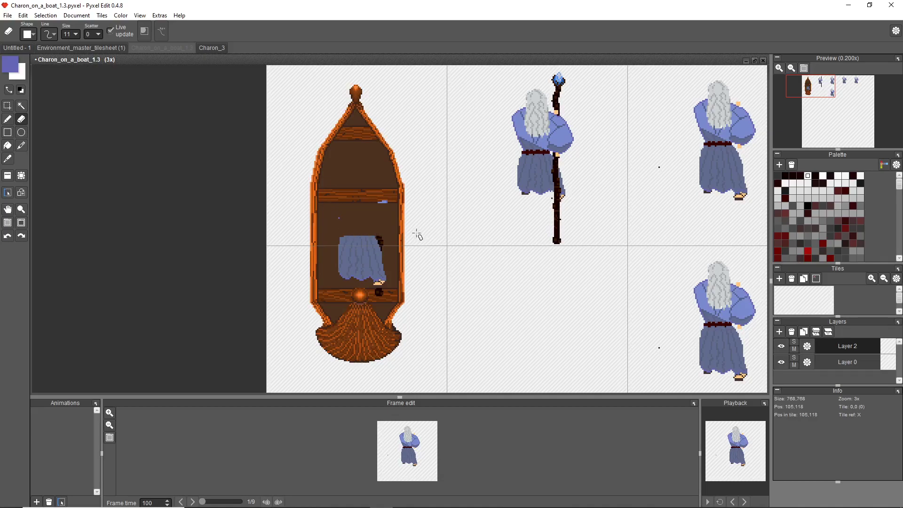
scroll(349, 212, down, 2)
key(ctrl+v)
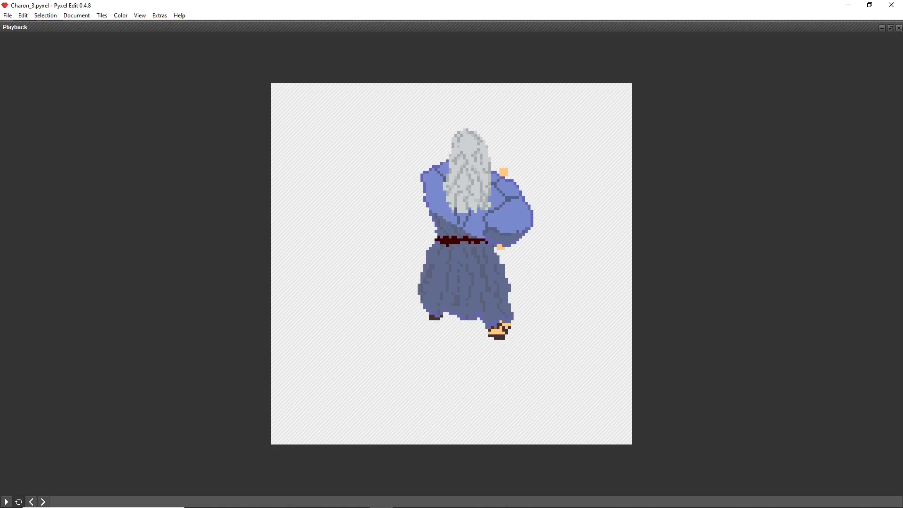
Close the enlarged animation playback of Charon_3 and save that document.
click(899, 28)
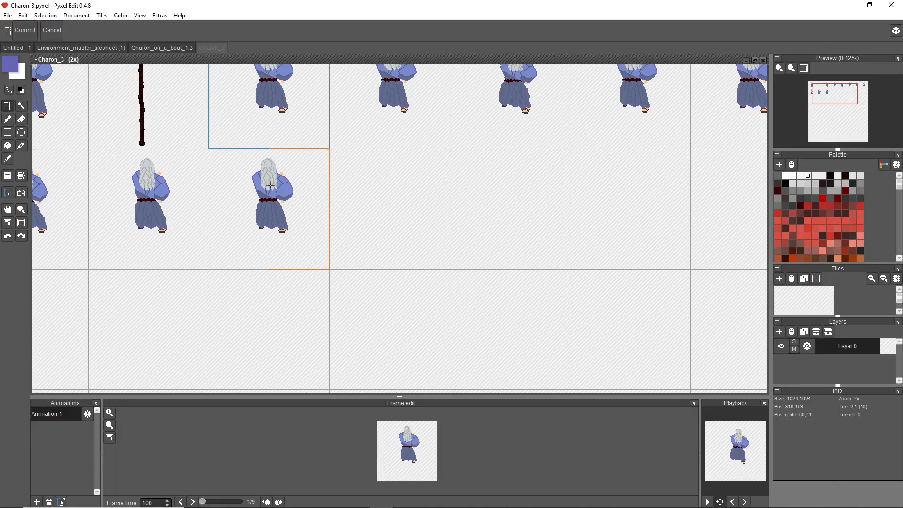
scroll(434, 152, up, 1)
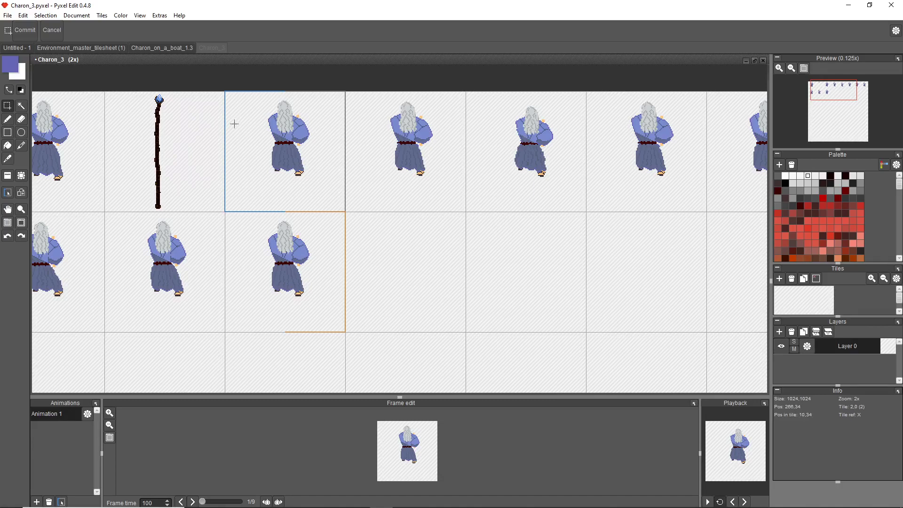
click(8, 15)
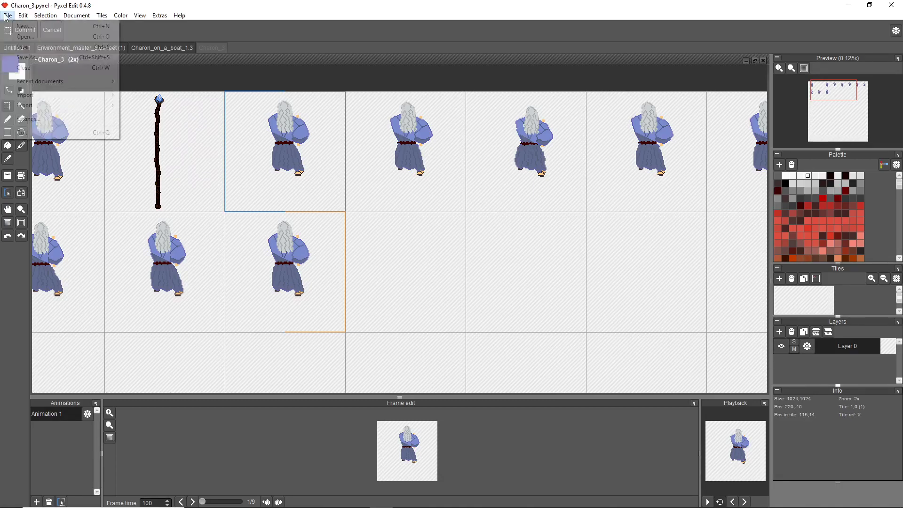
click(14, 45)
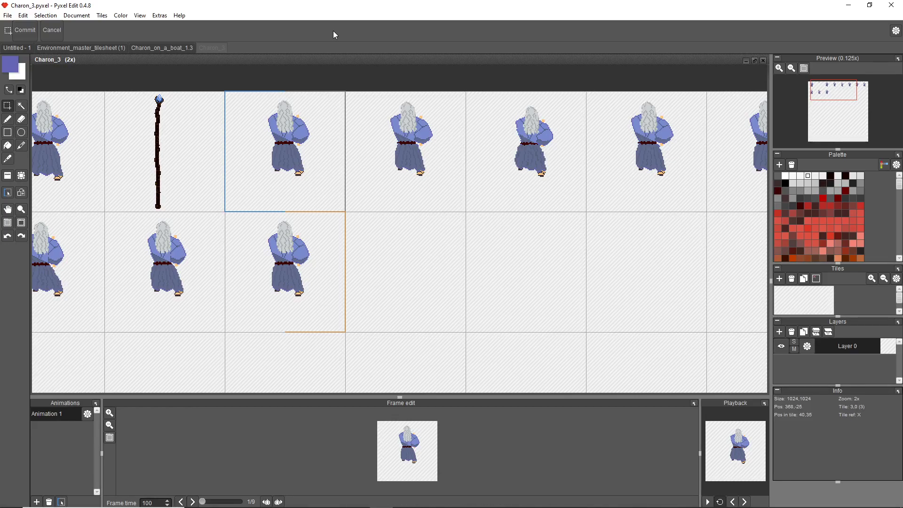
Paste the staff onto a new Layer 1 after the second-row Charon frames, and shift the Layer 0 frames slightly down.
key(ctrl+v)
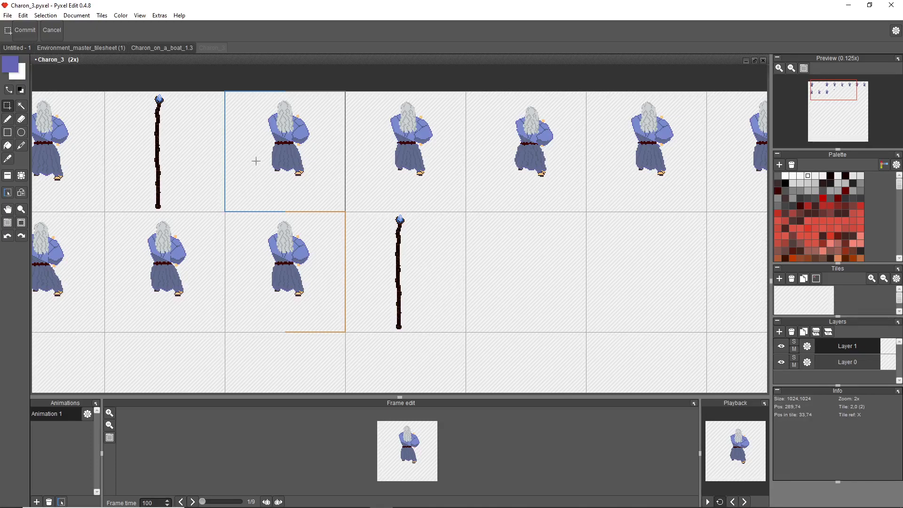
click(829, 362)
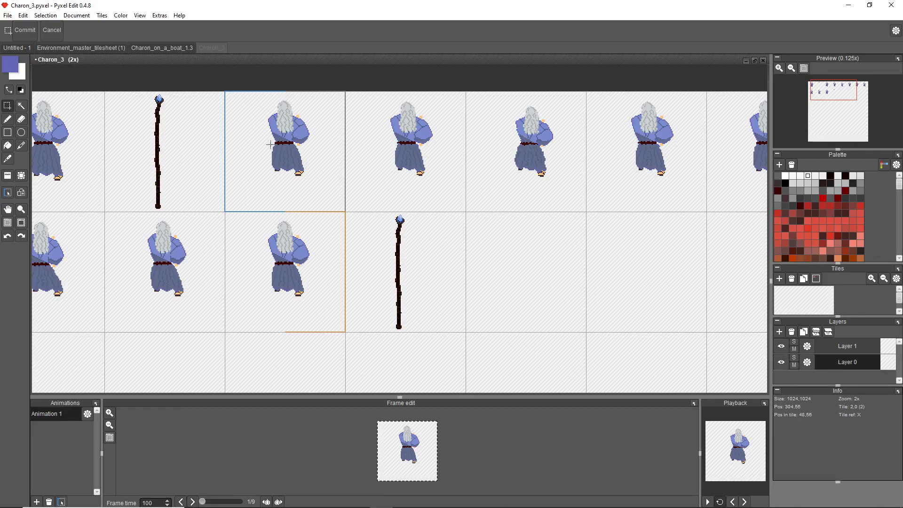
key(Return)
scroll(478, 170, right, 4)
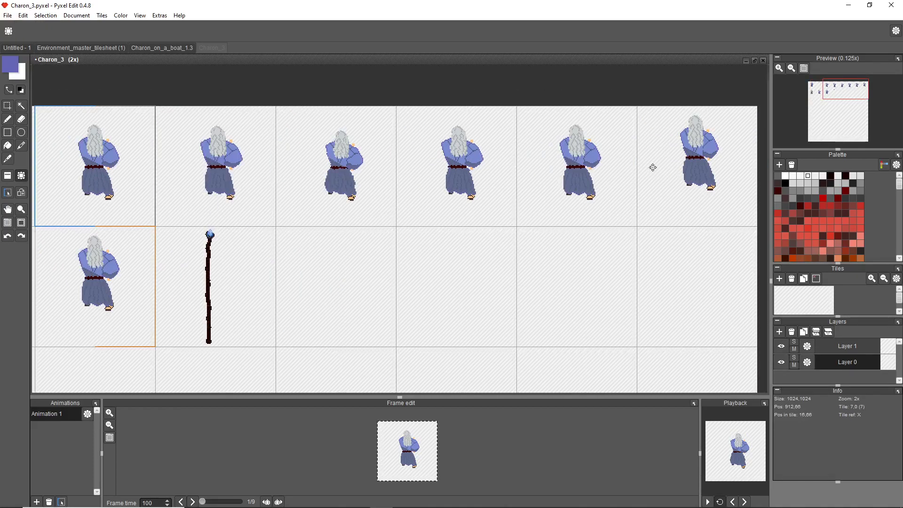
drag(668, 169, 668, 176)
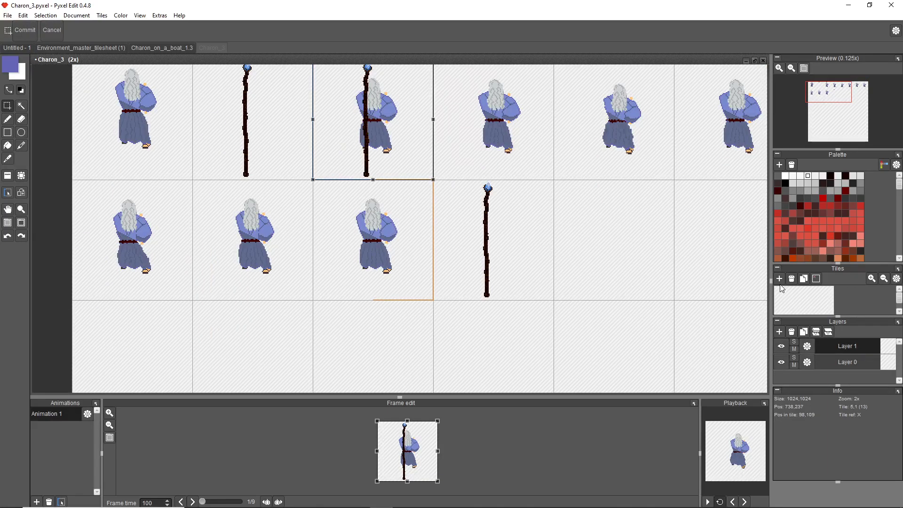
Place Layer 1 beneath Layer 0 and position a copy of the staff at Charon's hands in the animation frames.
drag(281, 123, 263, 167)
key(s)
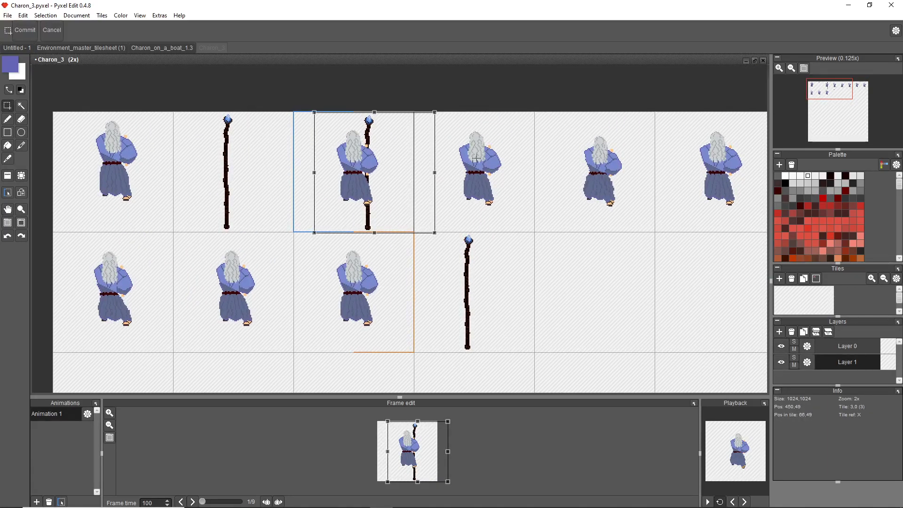
scroll(313, 268, up, 2)
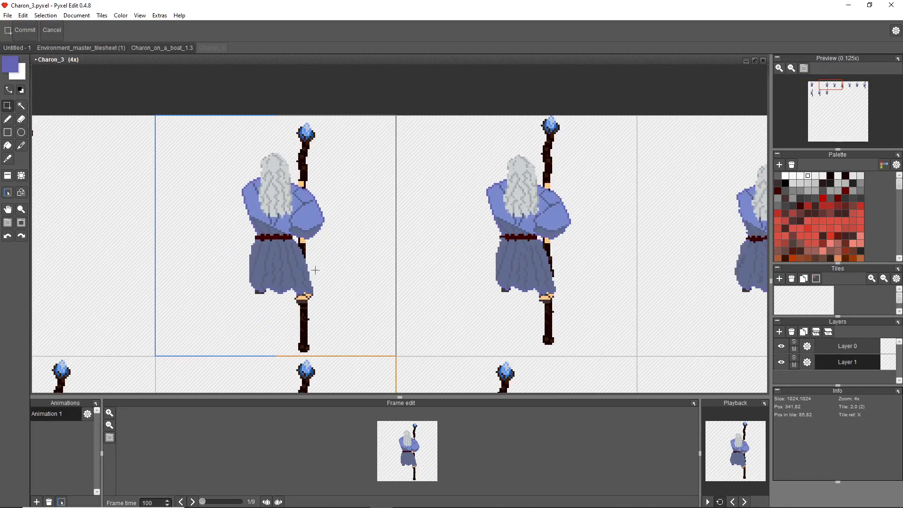
scroll(314, 268, up, 2)
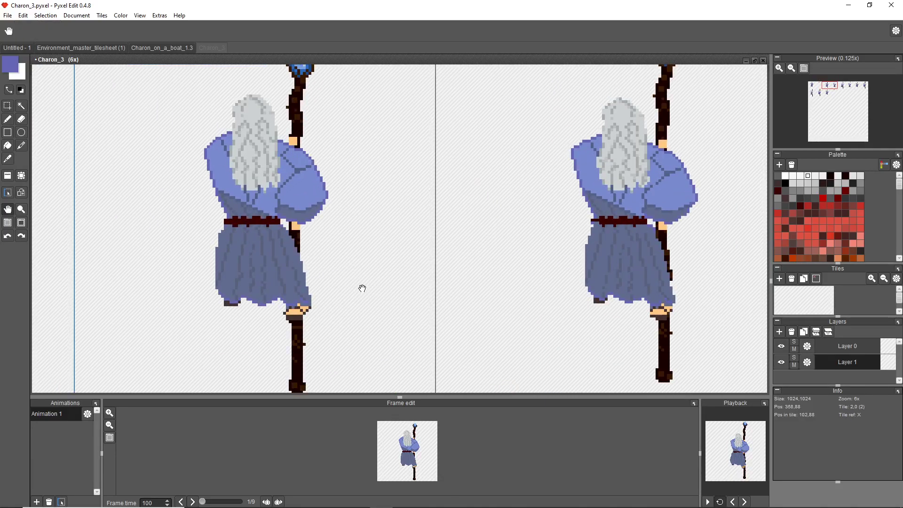
drag(361, 288, 355, 245)
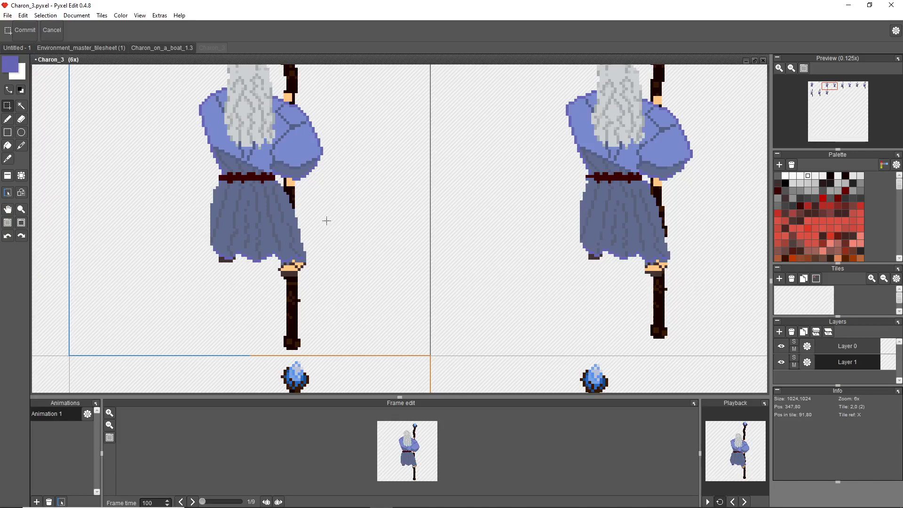
Play the Charon_3 animation in an enlarged playback view to check the staff's movement, and close the view.
double_click(746, 403)
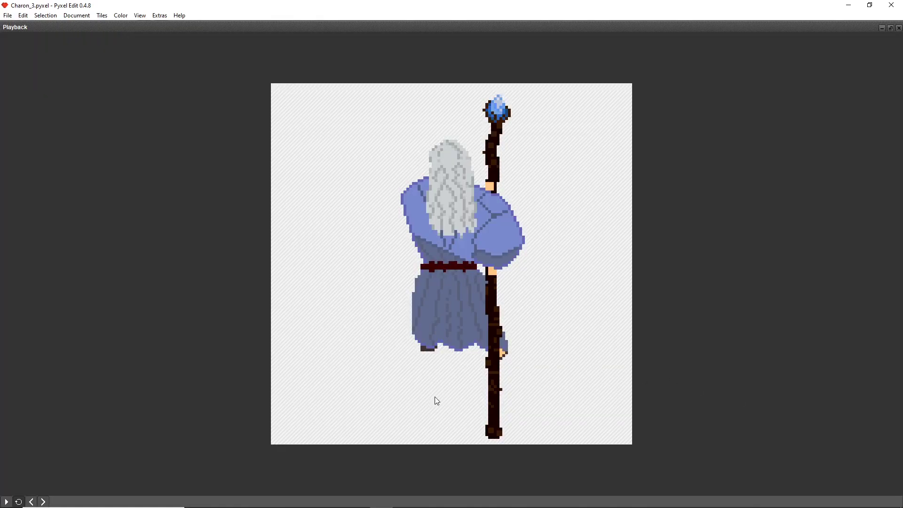
click(6, 502)
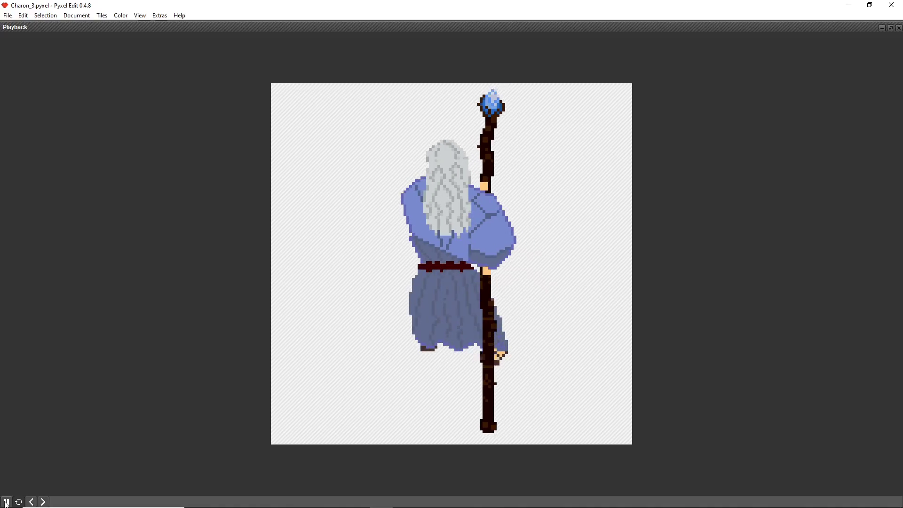
click(899, 28)
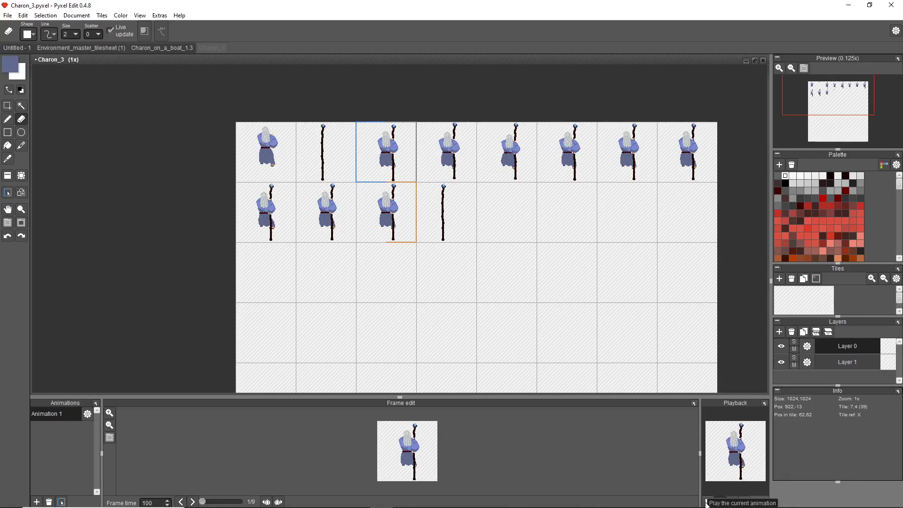
Examine the staff and robe up close in the last first-row Charon frames, and reopen the enlarged animation playback.
scroll(661, 249, up, 3)
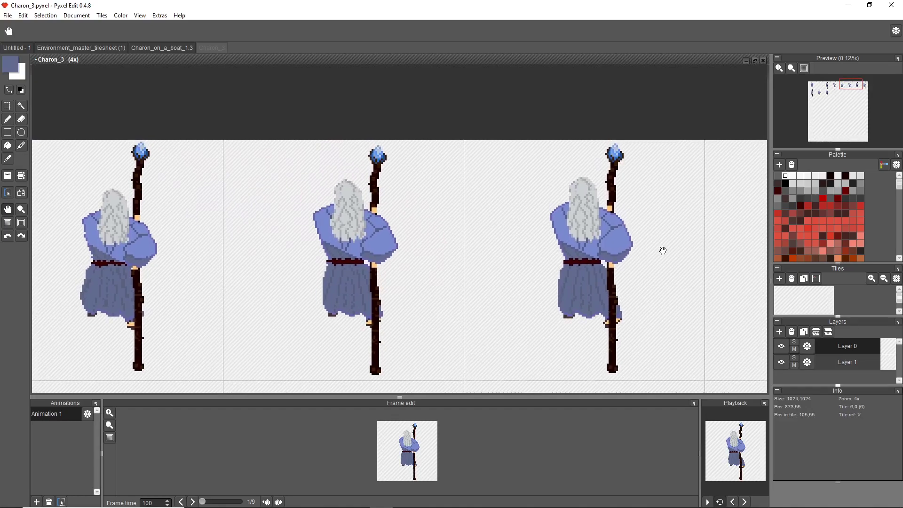
mouse_move(663, 252)
mouse_down()
mouse_move(837, 244)
mouse_move(351, 231)
mouse_move(738, 240)
mouse_move(411, 253)
mouse_move(528, 232)
mouse_move(94, 203)
mouse_move(384, 241)
mouse_move(372, 239)
mouse_up()
key(e)
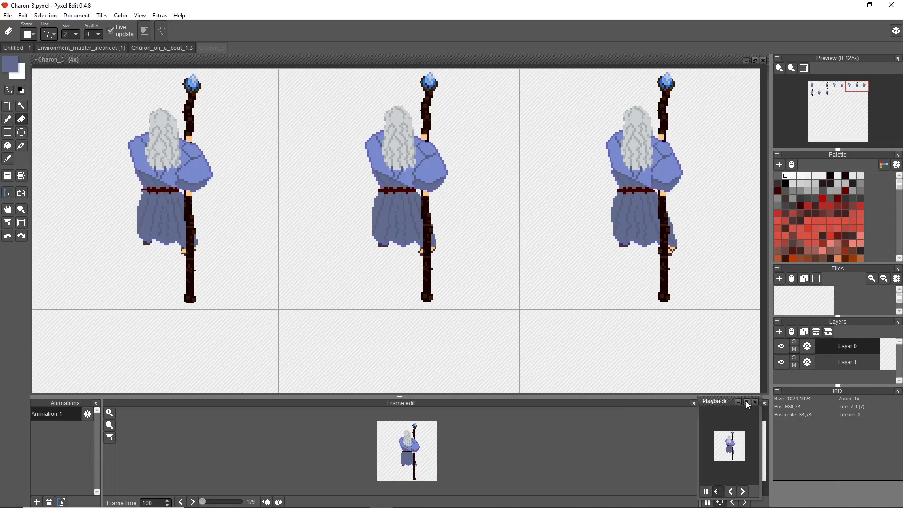
click(765, 404)
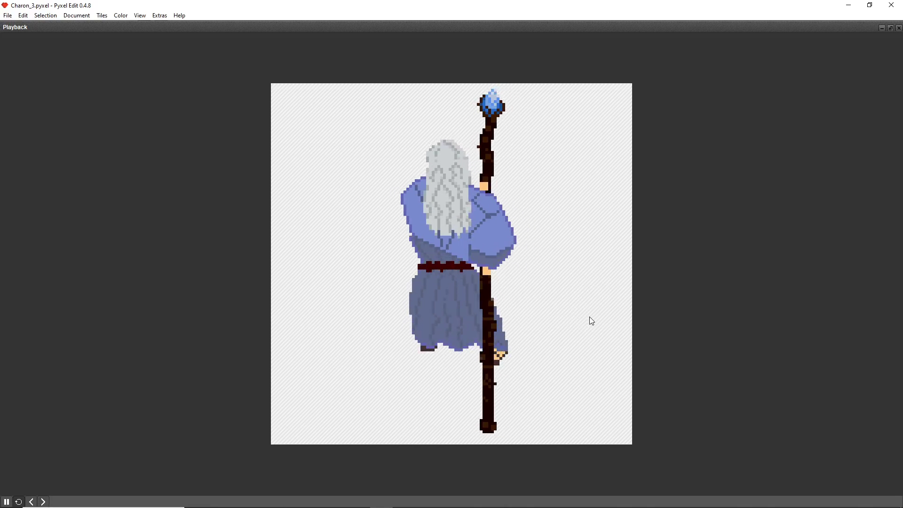